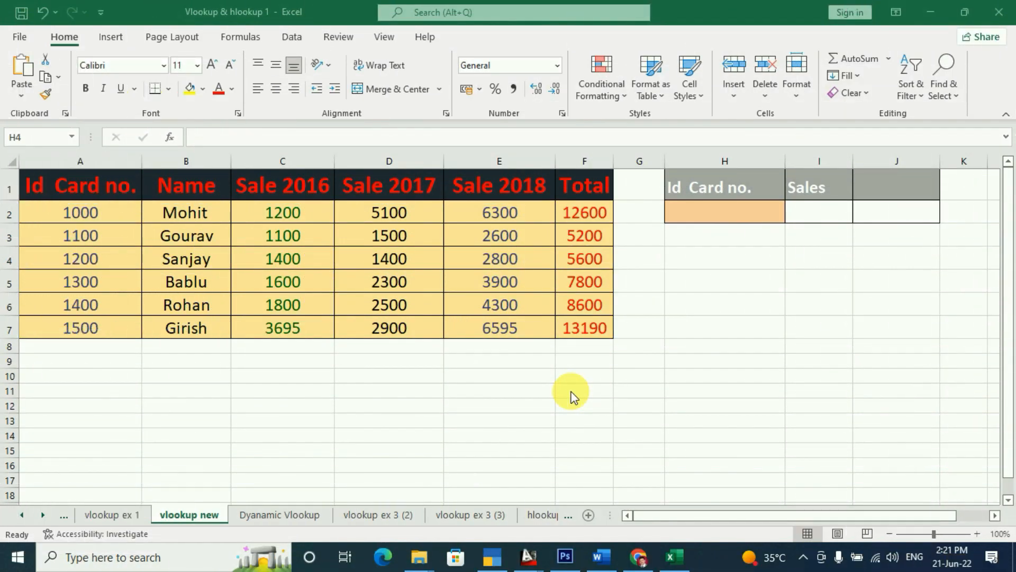
# Review the Id Card no. column and the name and sales columns of the source table
pyautogui.click(185, 213)
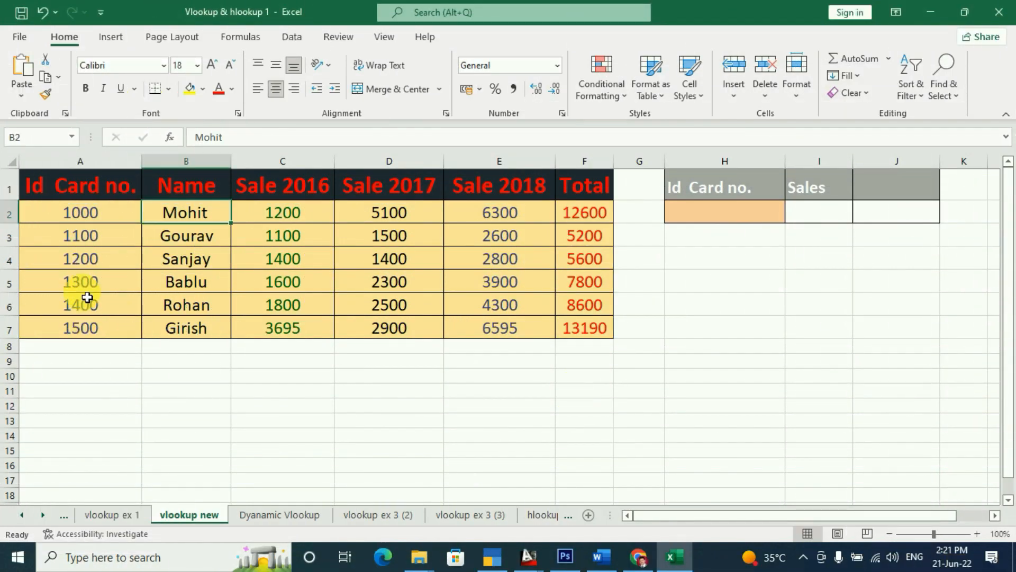
pyautogui.click(105, 191)
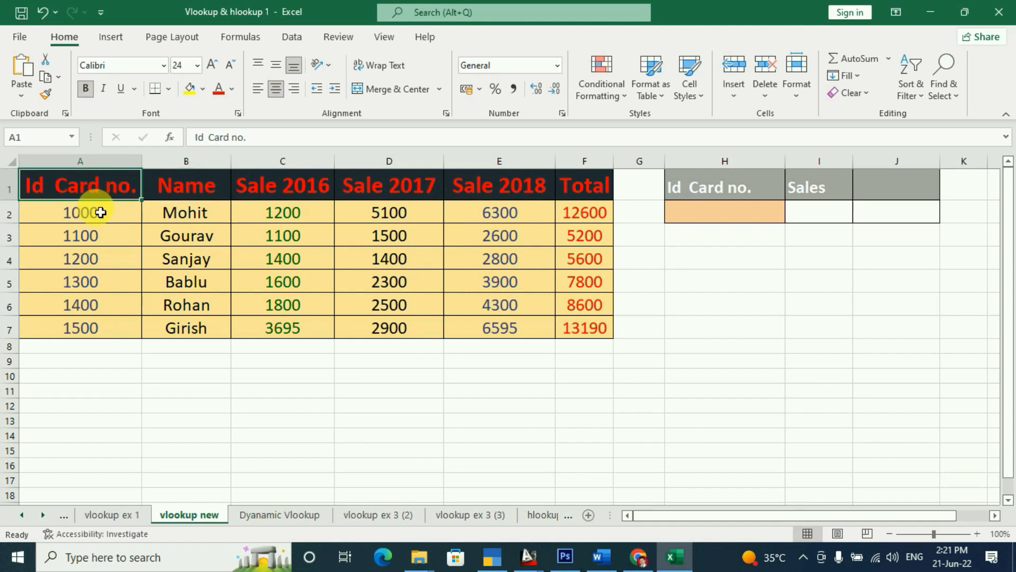
pyautogui.click(100, 211)
pyautogui.click(97, 234)
pyautogui.click(96, 259)
pyautogui.click(99, 288)
pyautogui.click(95, 304)
pyautogui.click(98, 325)
pyautogui.click(211, 266)
pyautogui.click(269, 257)
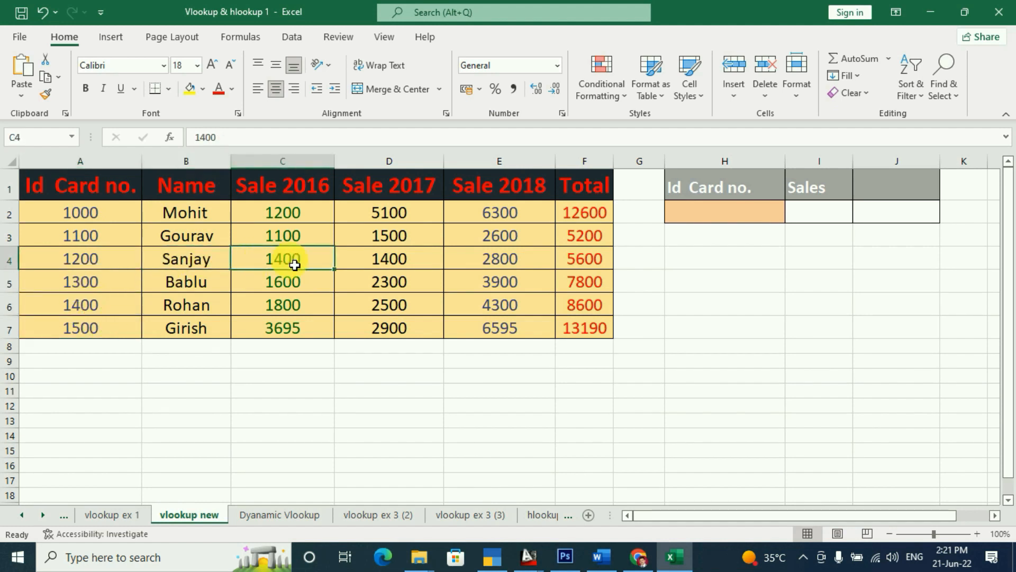
pyautogui.click(434, 259)
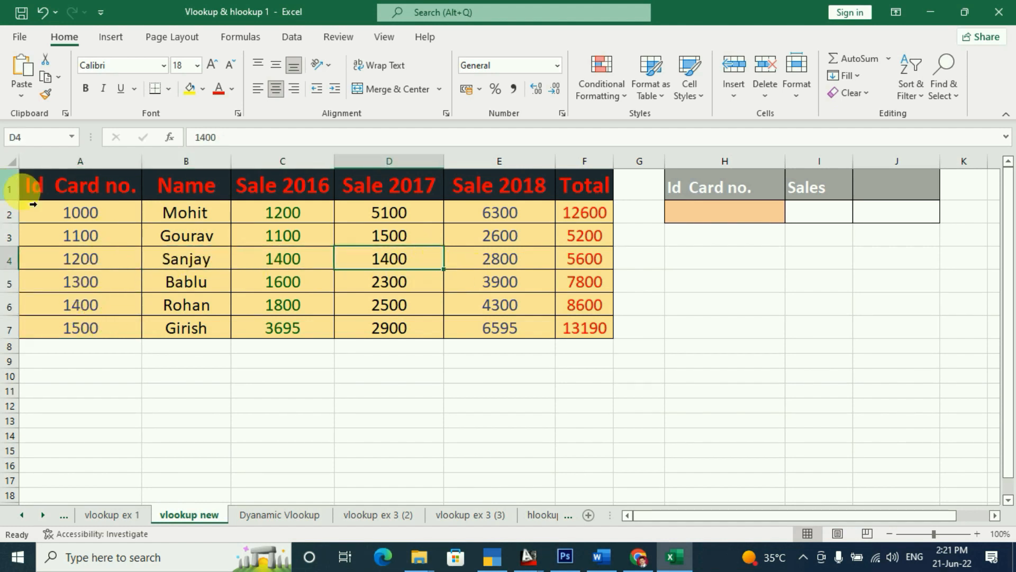
pyautogui.click(102, 196)
pyautogui.click(98, 217)
pyautogui.click(101, 244)
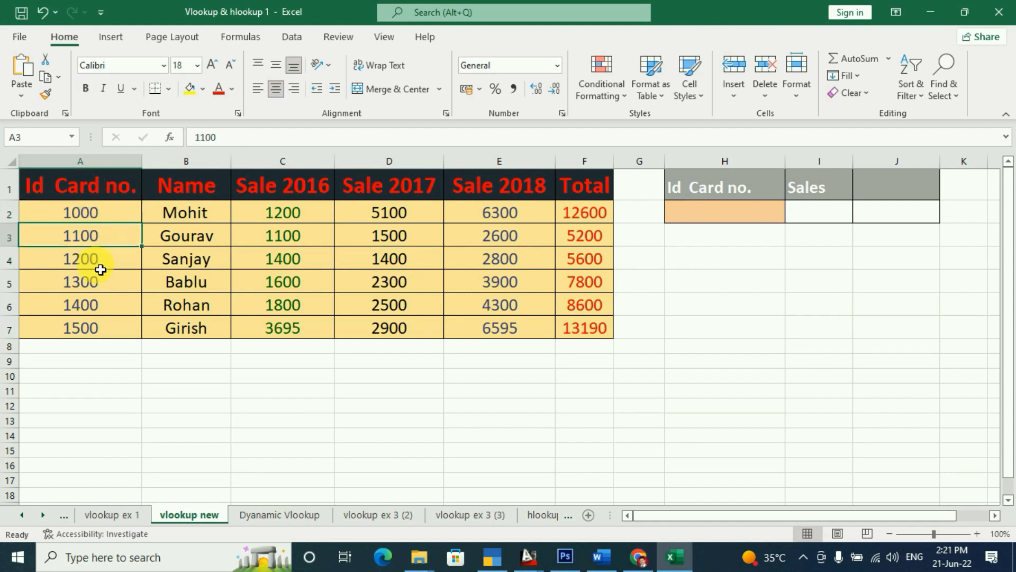
pyautogui.click(101, 270)
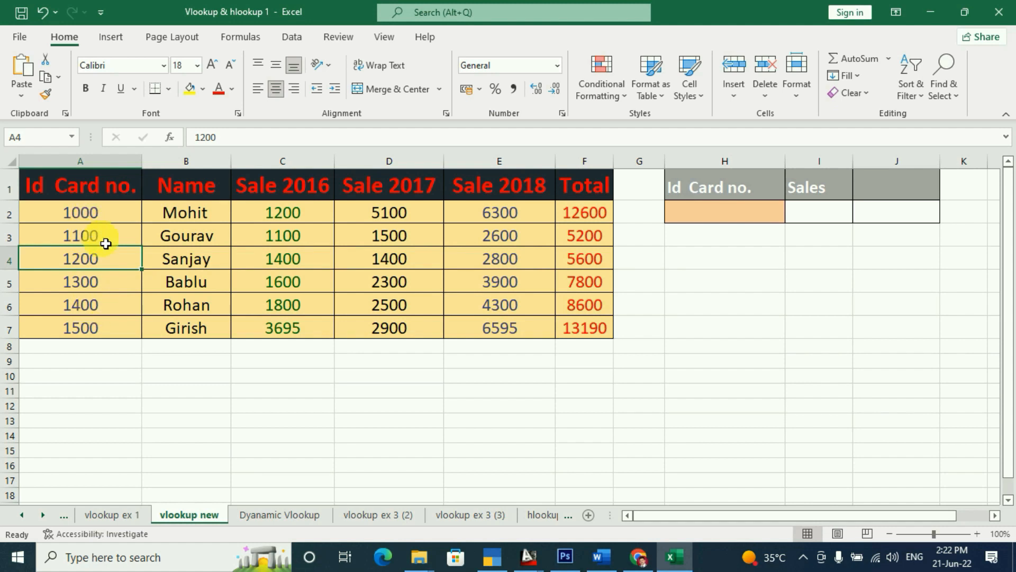
# Examine Gourav's row, the Total column and the Id Card no. and Sales headings of the lookup table
pyautogui.click(114, 242)
pyautogui.click(172, 239)
pyautogui.click(274, 235)
pyautogui.click(406, 235)
pyautogui.click(534, 244)
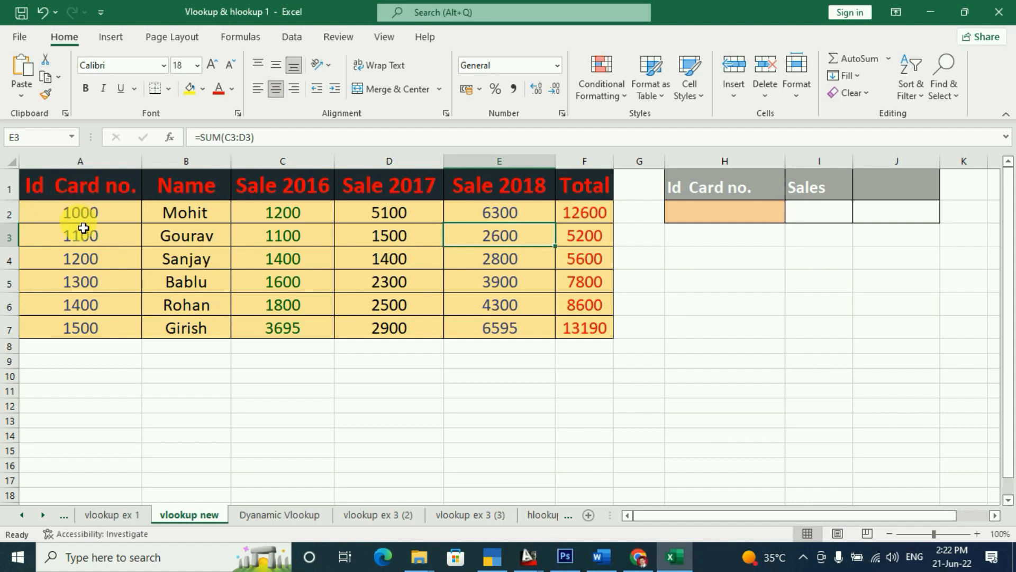
pyautogui.click(87, 282)
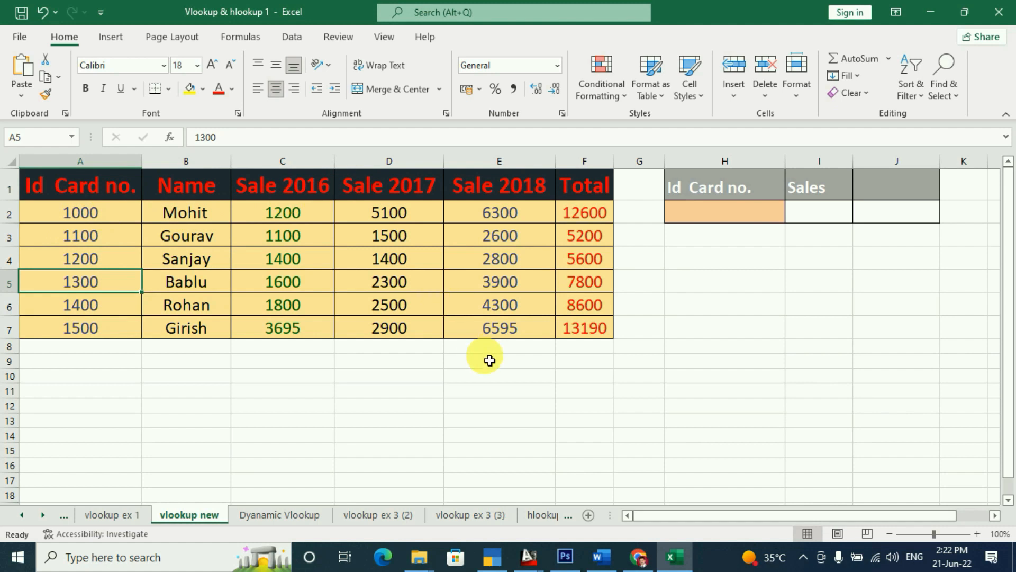
pyautogui.click(93, 193)
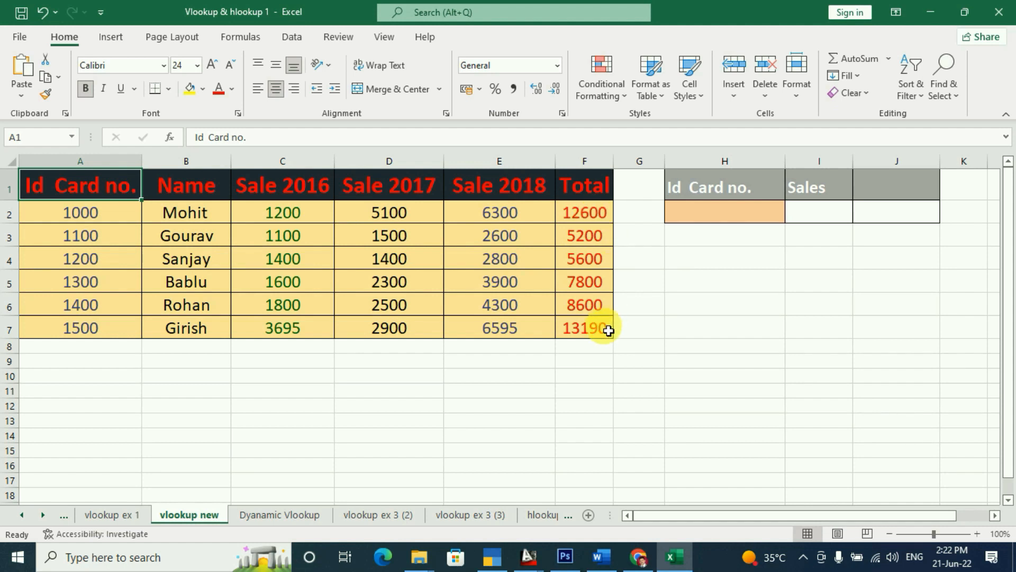
pyautogui.click(584, 281)
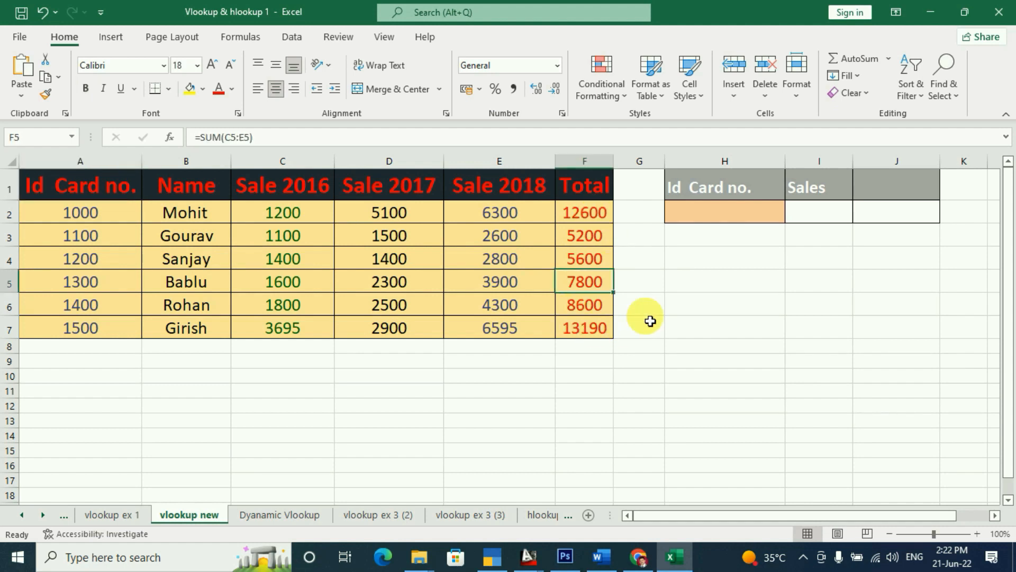
pyautogui.click(741, 197)
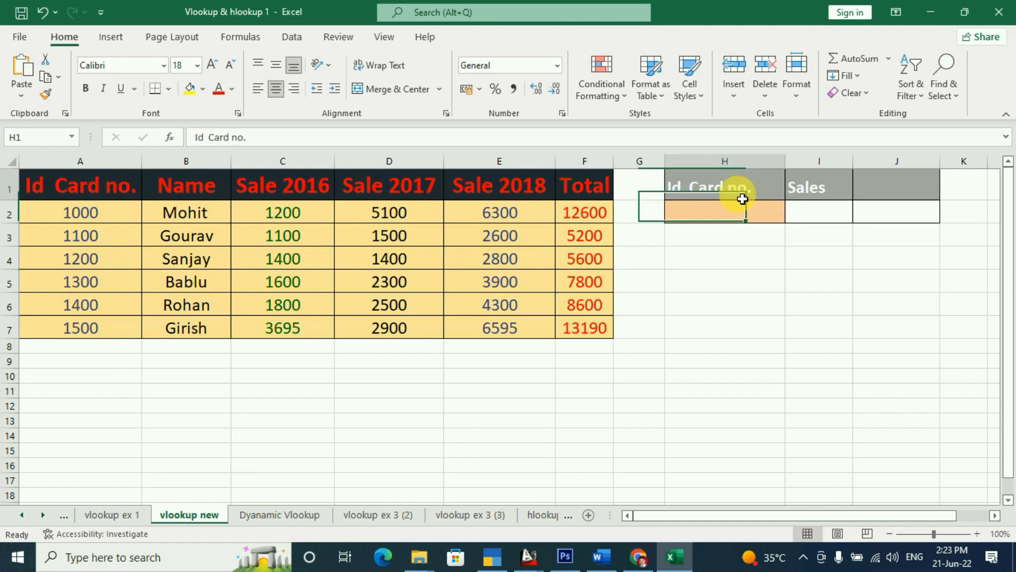
pyautogui.click(831, 215)
pyautogui.click(745, 196)
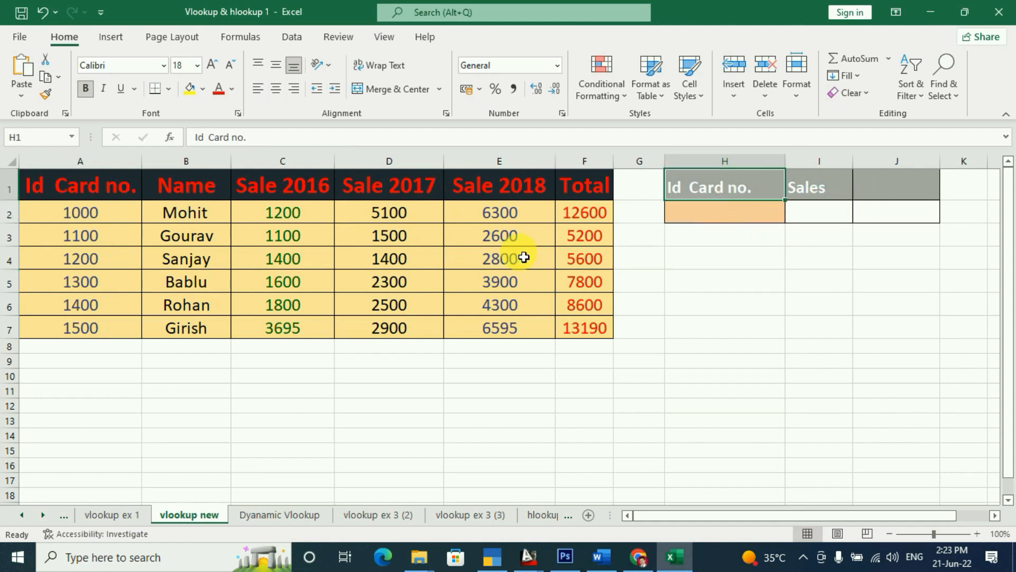
# Enter the exact-match formula =VLOOKUP(H2,A1:F7,6,0) in I2 to return the Total for the Id Card no
pyautogui.click(835, 221)
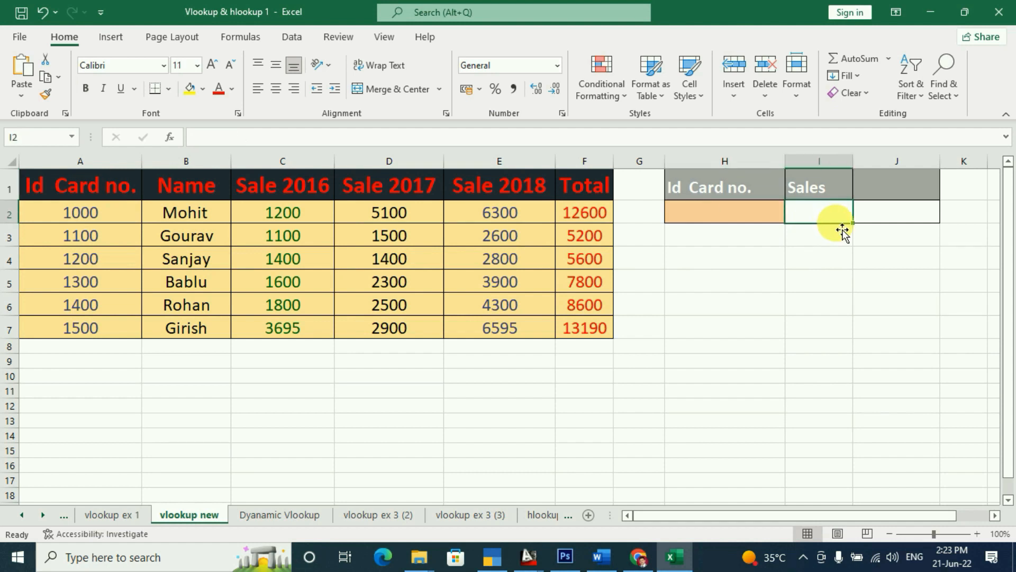
pyautogui.write('=vloo')
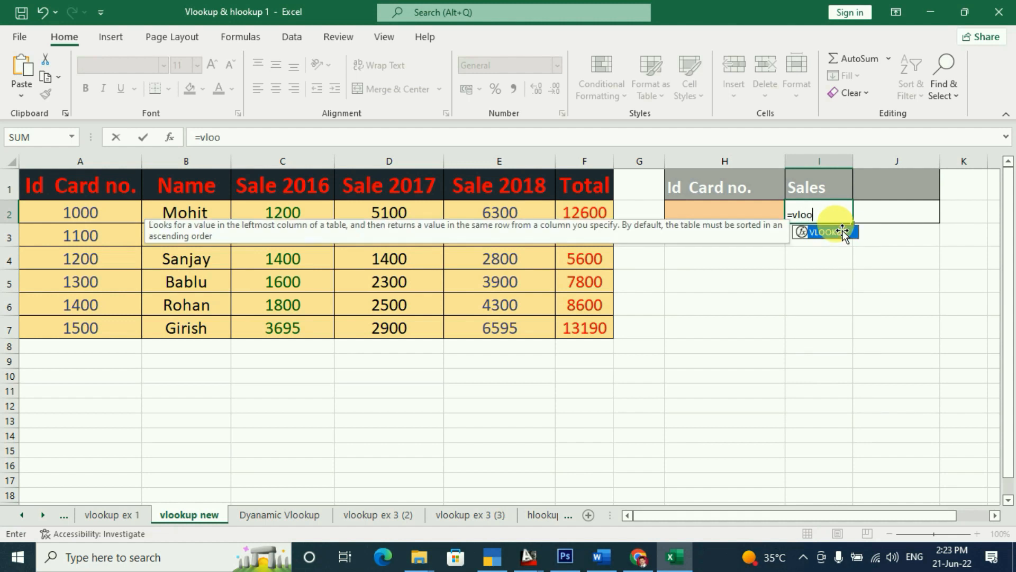
pyautogui.write('kup(')
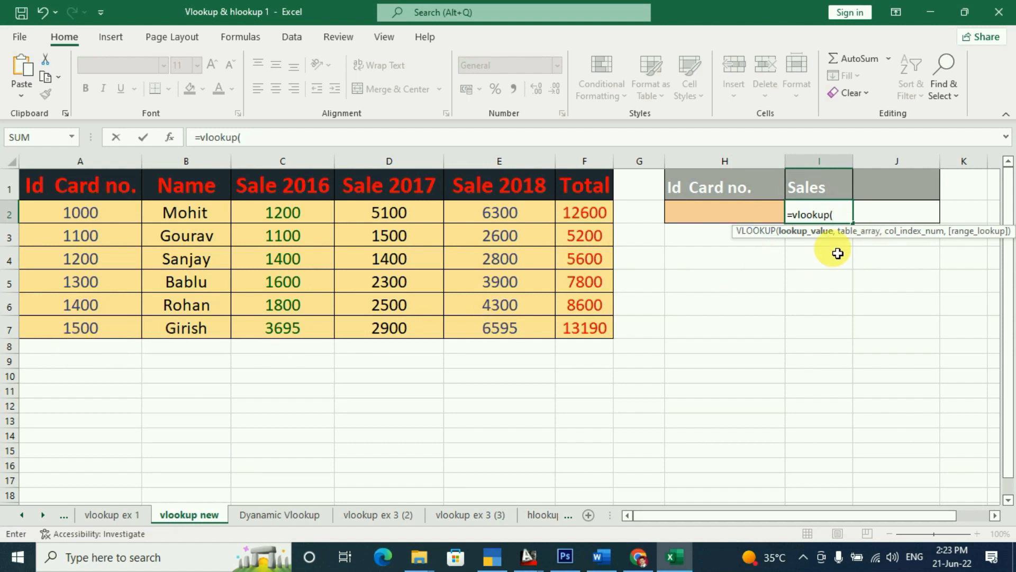
pyautogui.click(700, 222)
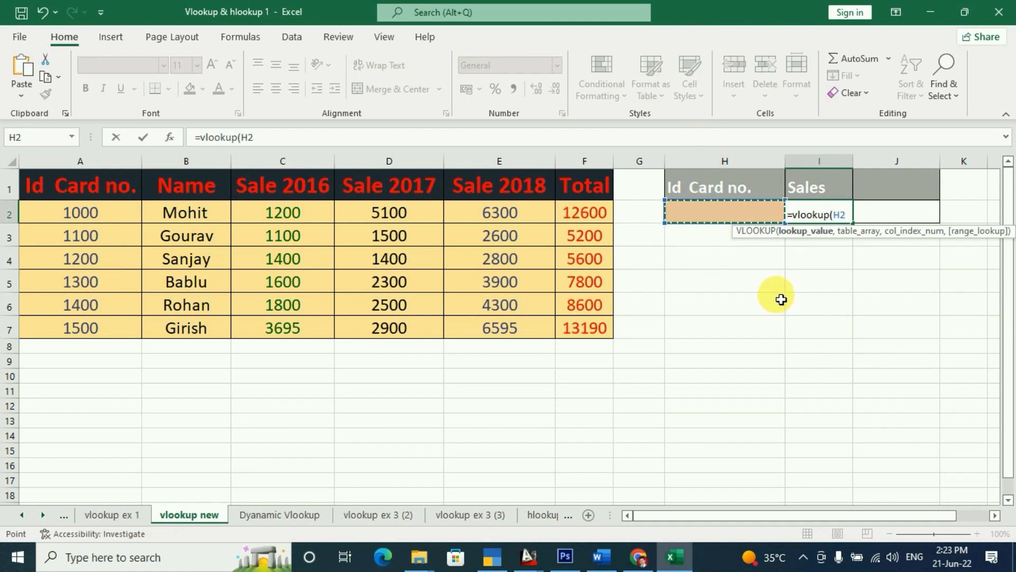
pyautogui.write(',')
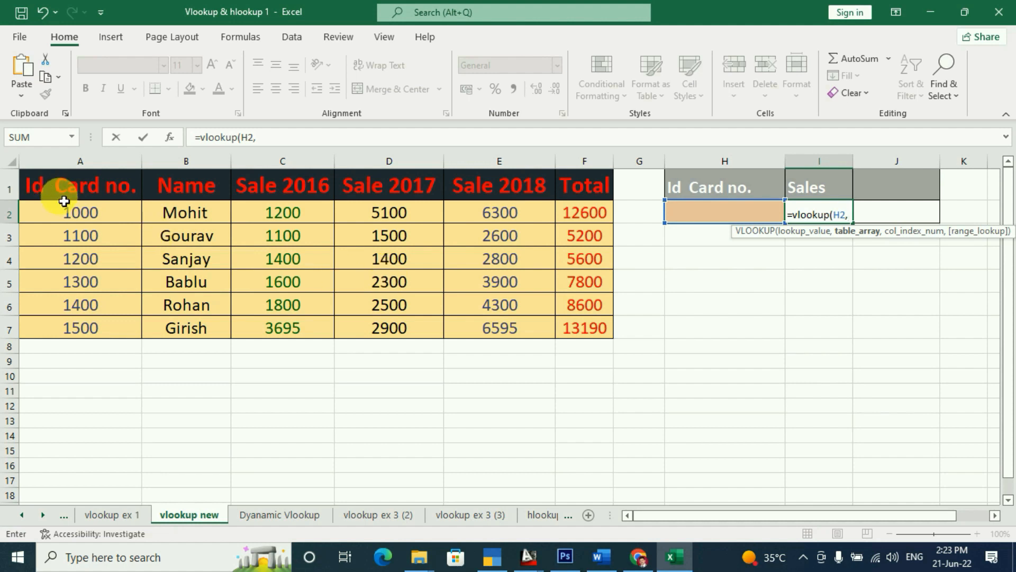
pyautogui.click(29, 185)
pyautogui.moveTo(141, 210); pyautogui.dragTo(586, 336)
pyautogui.write(',')
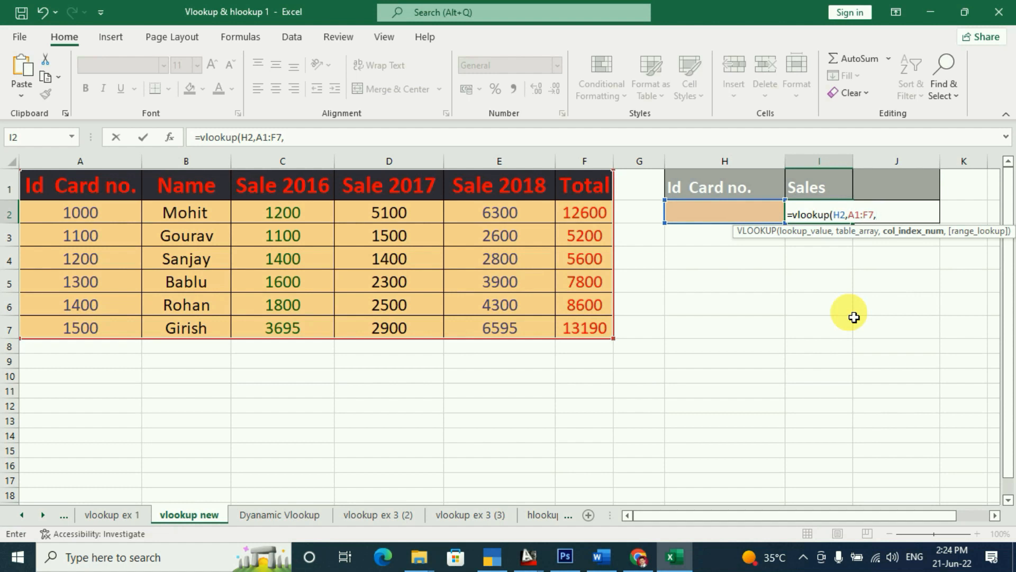
pyautogui.write('6,')
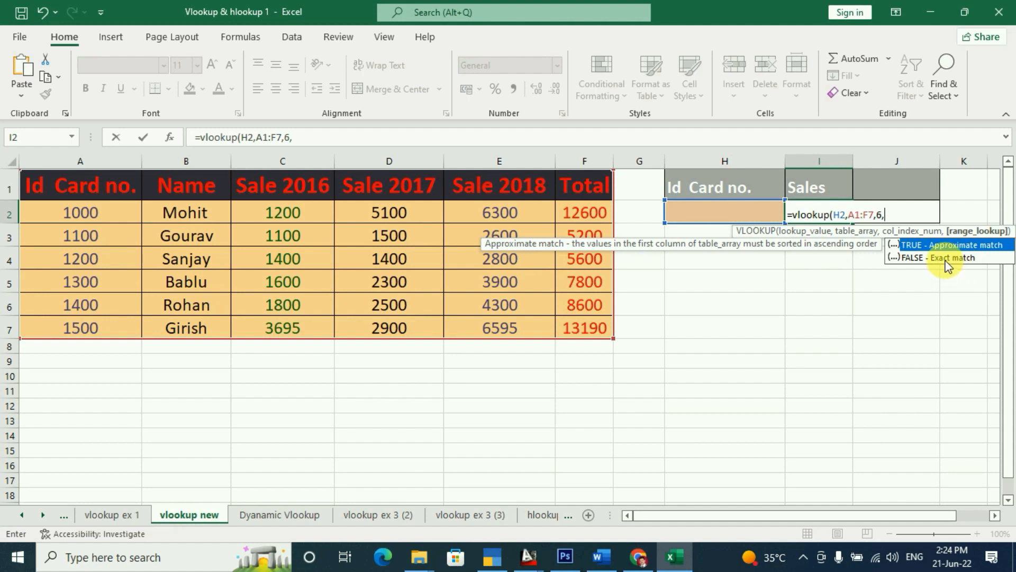
pyautogui.write('0')
pyautogui.press('Return')
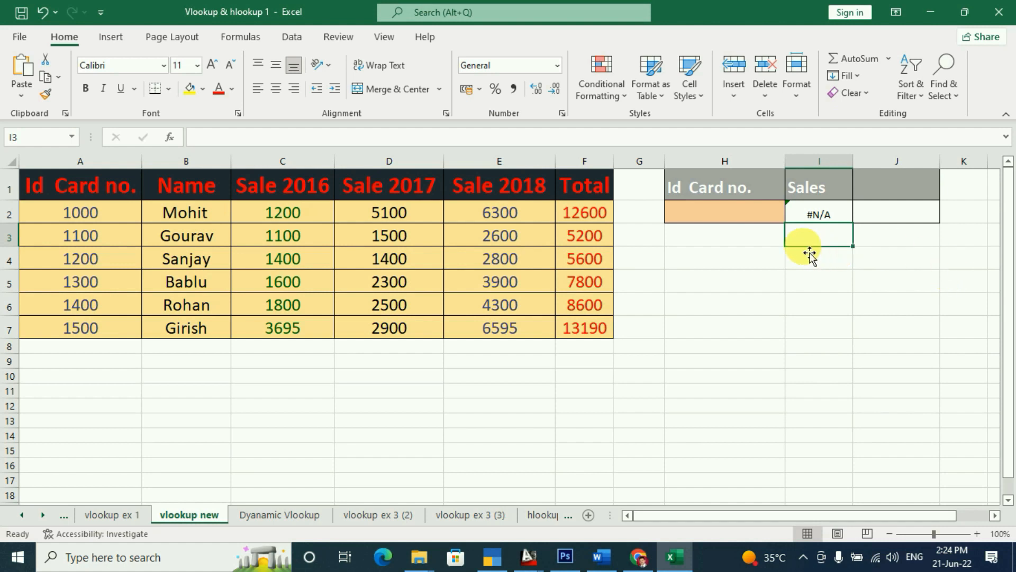
# Copy Sanjay's Id Card no. from A4 into lookup cell H2 and compare the result in I2 with his total in F4
pyautogui.click(722, 214)
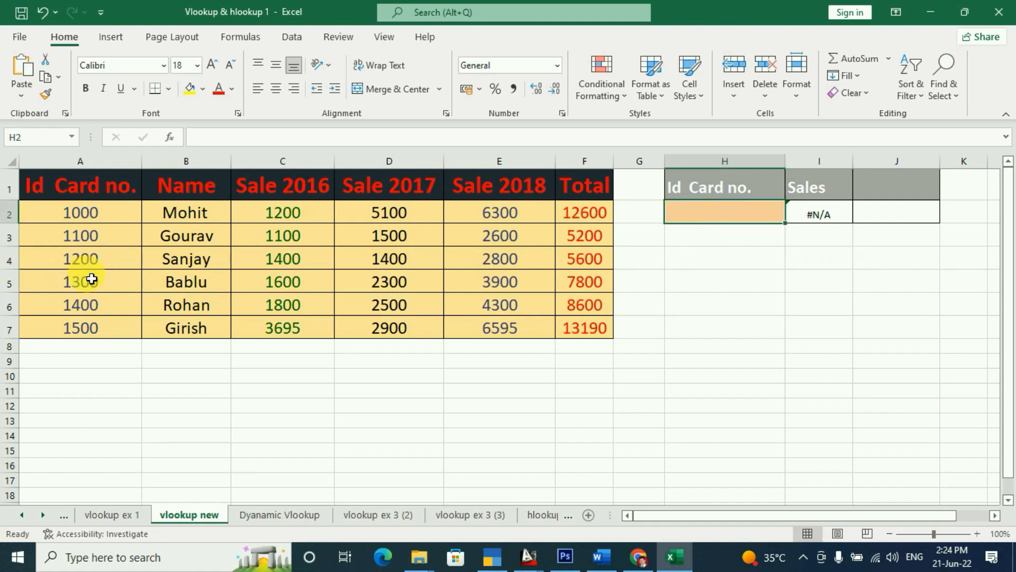
pyautogui.click(93, 259)
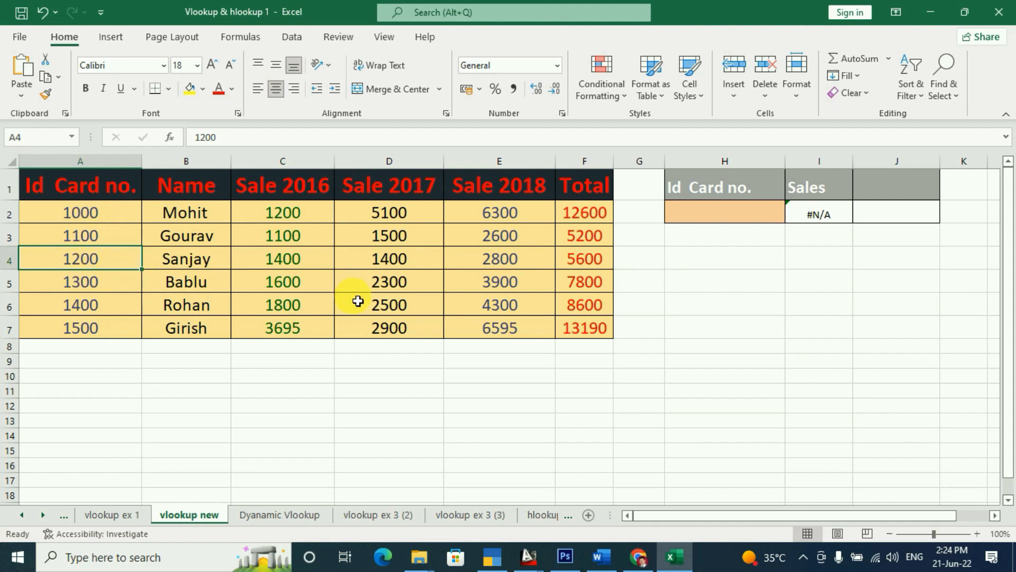
pyautogui.hotkey('ctrl', 'c')
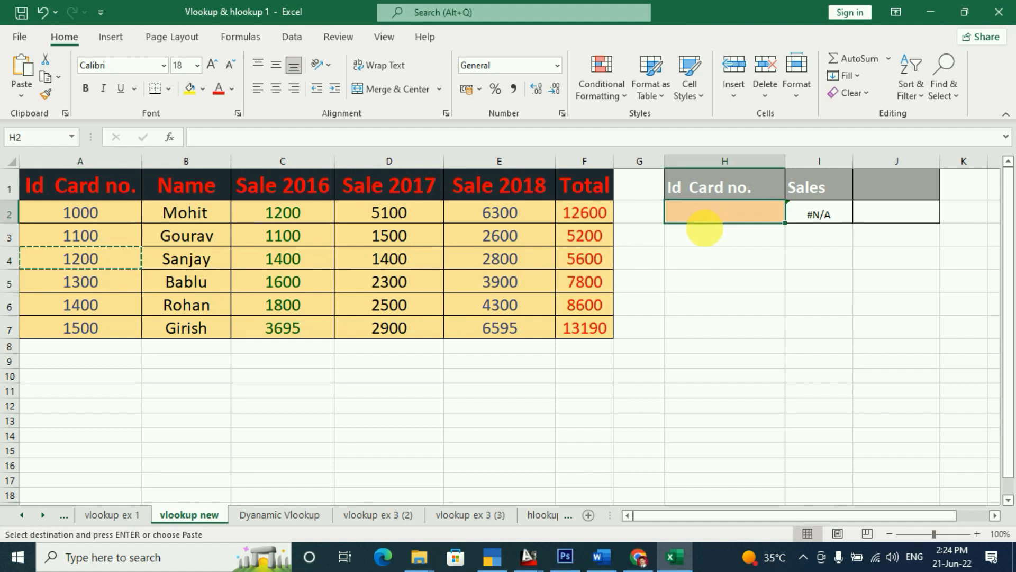
pyautogui.hotkey('ctrl', 'v')
pyautogui.click(806, 211)
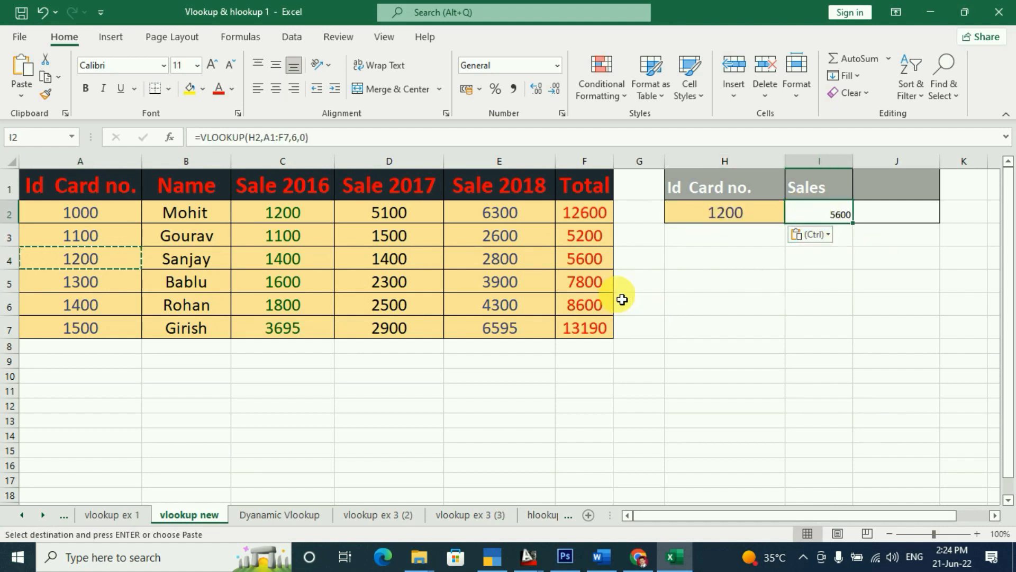
pyautogui.click(585, 265)
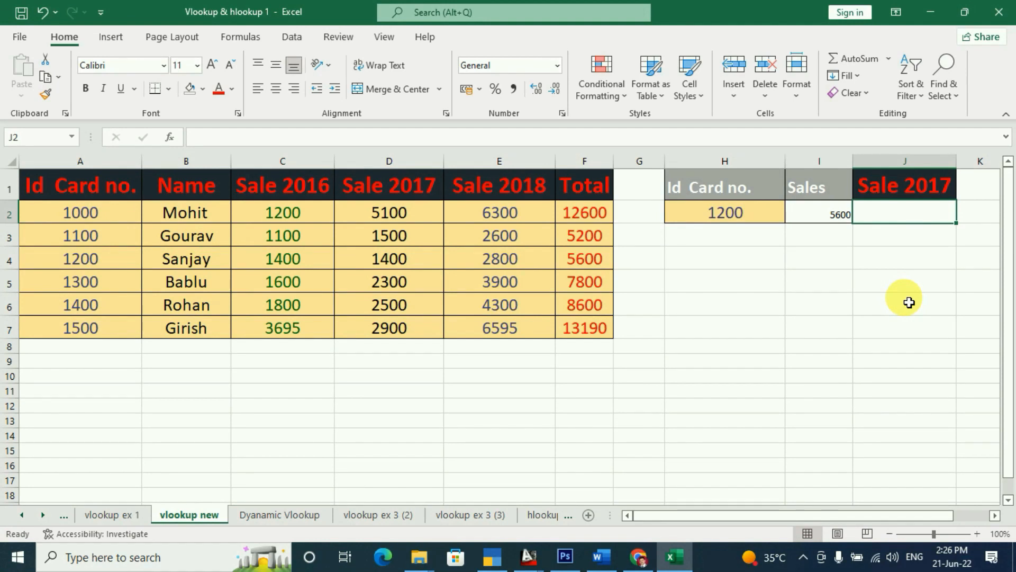
# Enter the exact-match formula =VLOOKUP(H2,A1:F7,4,0) in J2 under the Sale 2017 heading
pyautogui.write('=')
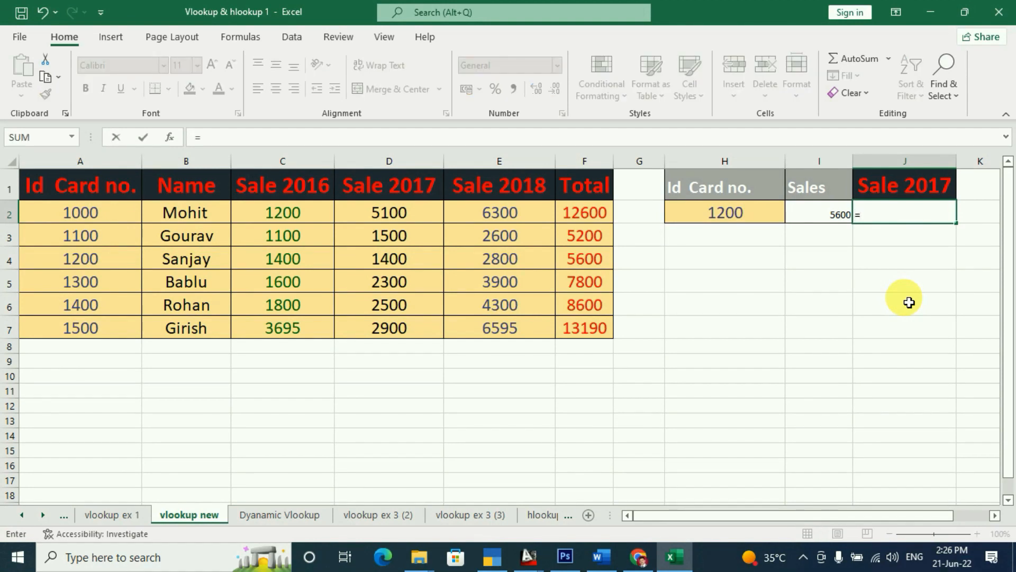
pyautogui.write('vlookup(')
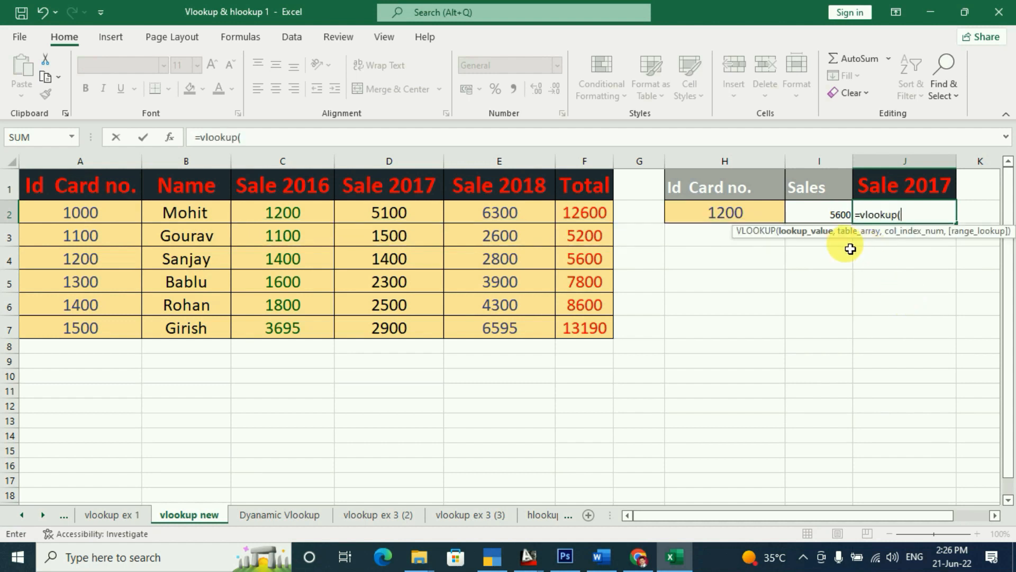
pyautogui.click(715, 217)
pyautogui.write(',')
pyautogui.moveTo(64, 173); pyautogui.dragTo(579, 339)
pyautogui.write(',4')
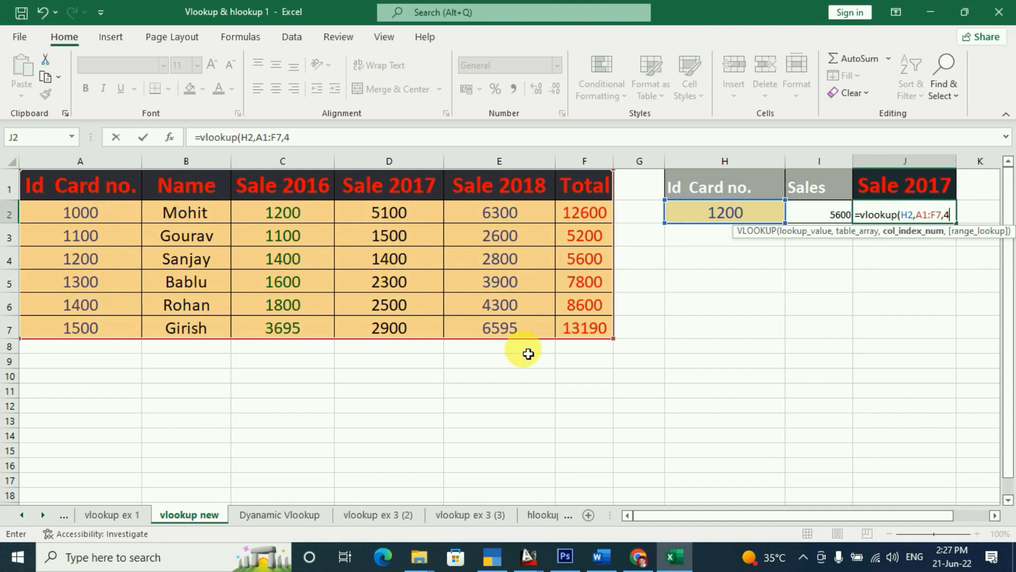
pyautogui.write(',0')
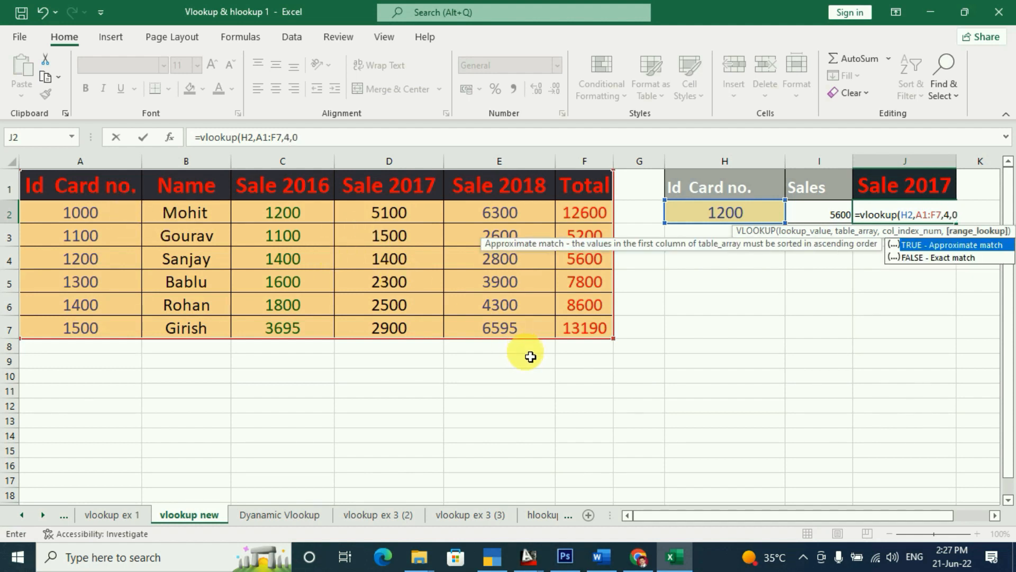
pyautogui.write(')')
pyautogui.press('Return')
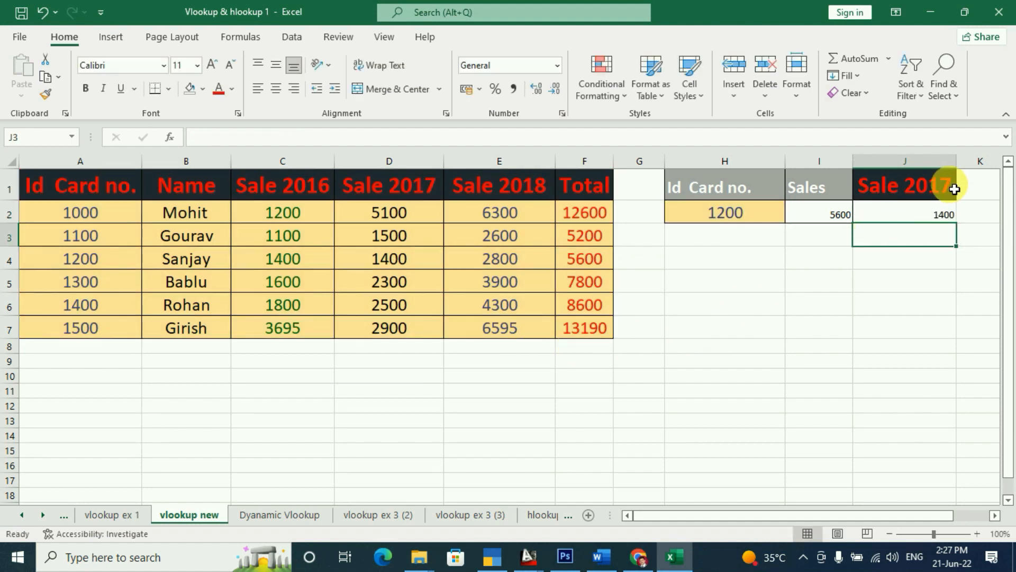
pyautogui.click(939, 207)
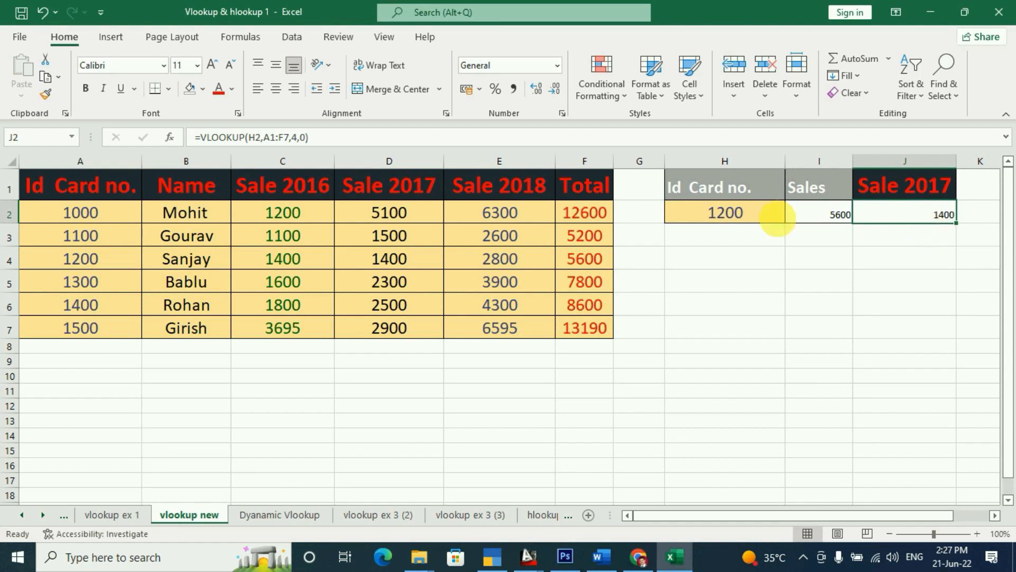
# Replace the lookup value in H2 with Mohit's Id Card no. copied from A2
pyautogui.click(733, 218)
pyautogui.click(106, 220)
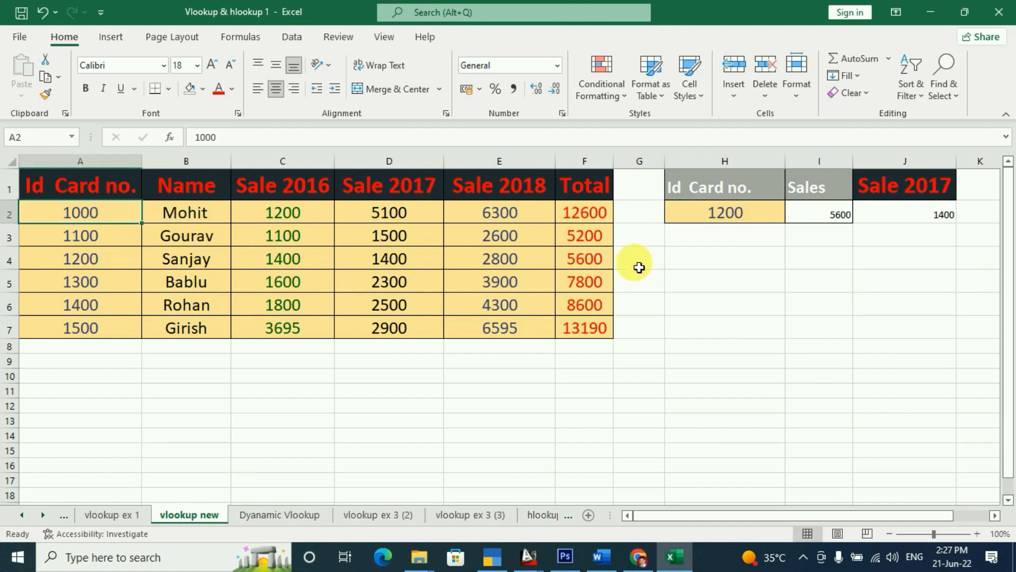
pyautogui.hotkey('ctrl', 'c')
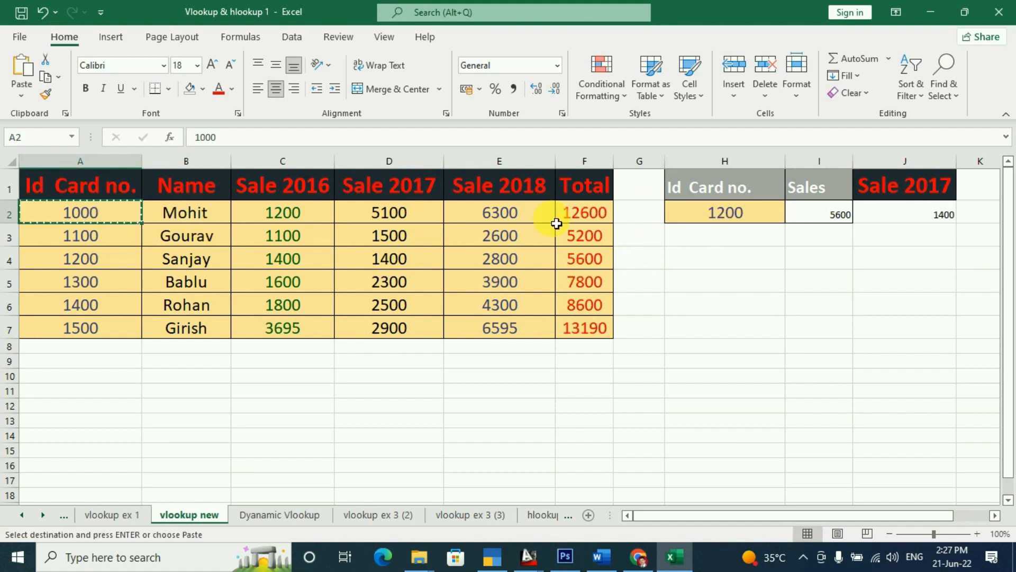
pyautogui.click(744, 219)
pyautogui.hotkey('ctrl', 'v')
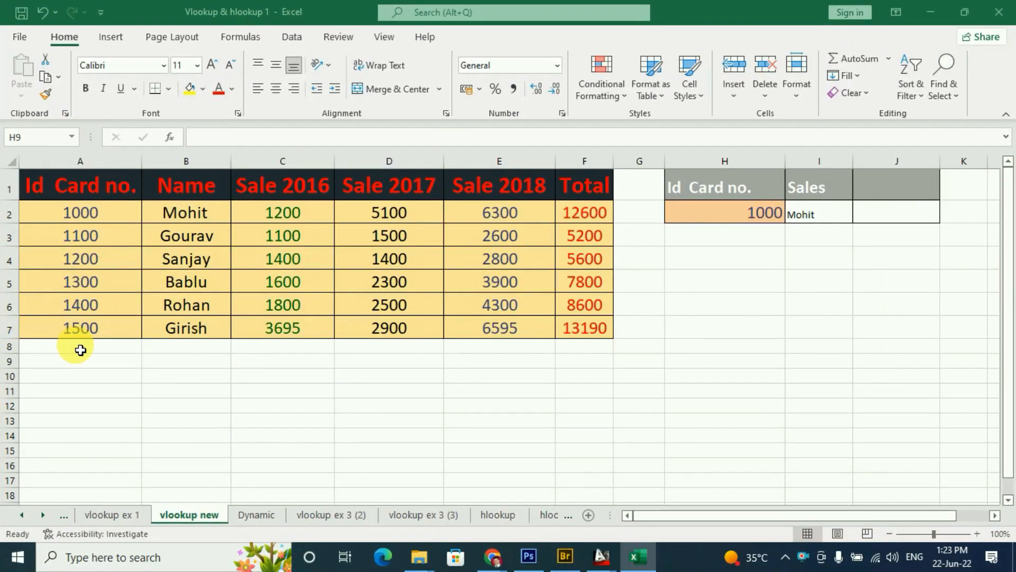
# Add a record in row 8 with the next Id Card no., the person's name, Sale 2016 of 8975 and Sale 2017 of 3652
pyautogui.click(77, 347)
pyautogui.write('1600')
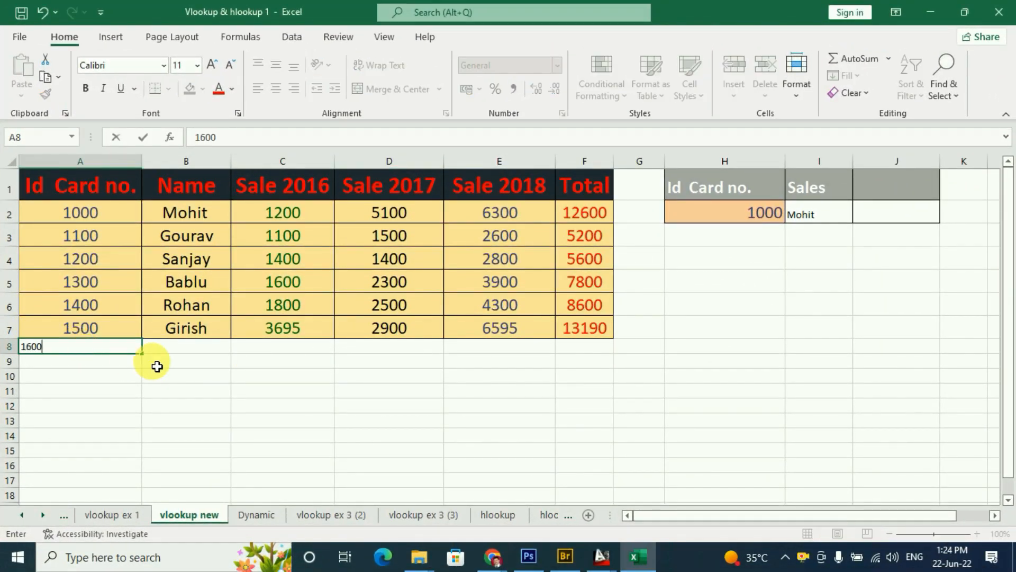
pyautogui.press('Tab')
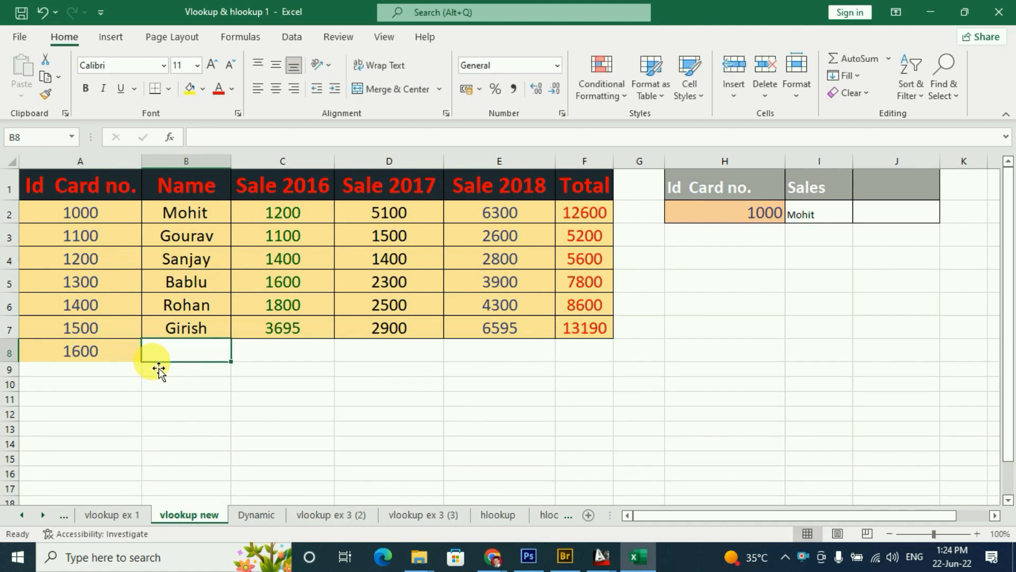
pyautogui.write('Heena')
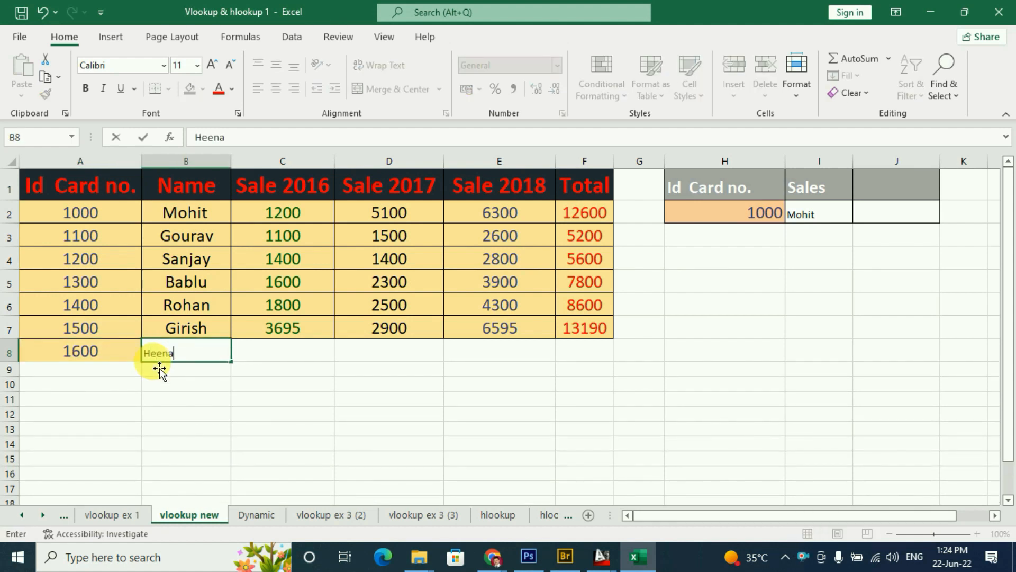
pyautogui.press('Tab')
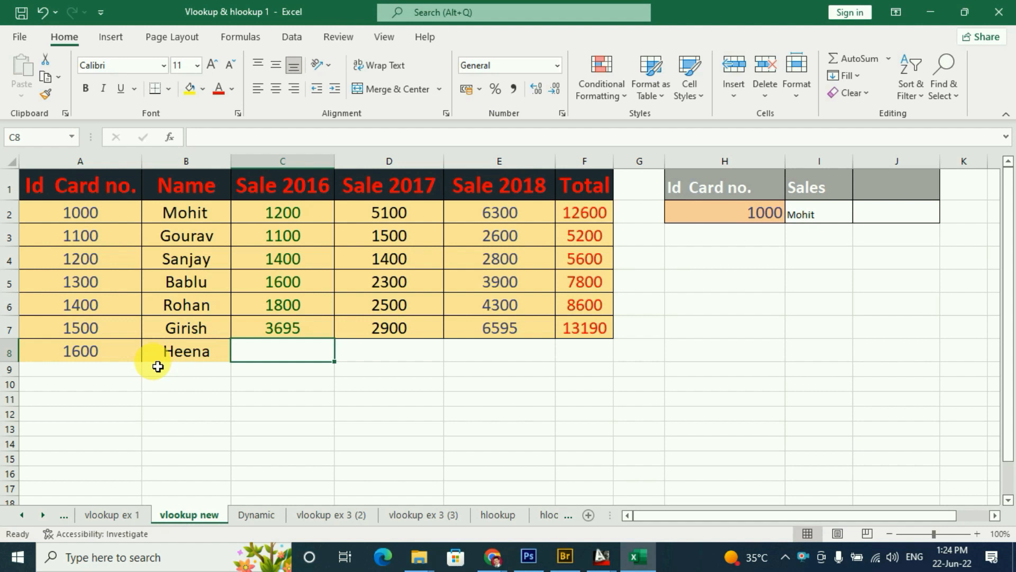
pyautogui.write('8975')
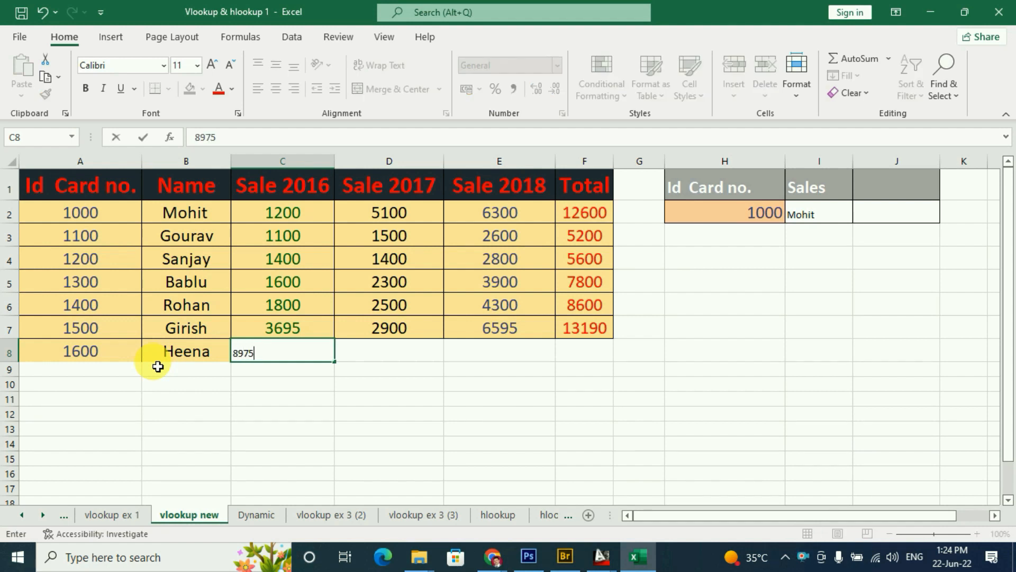
pyautogui.press('Tab')
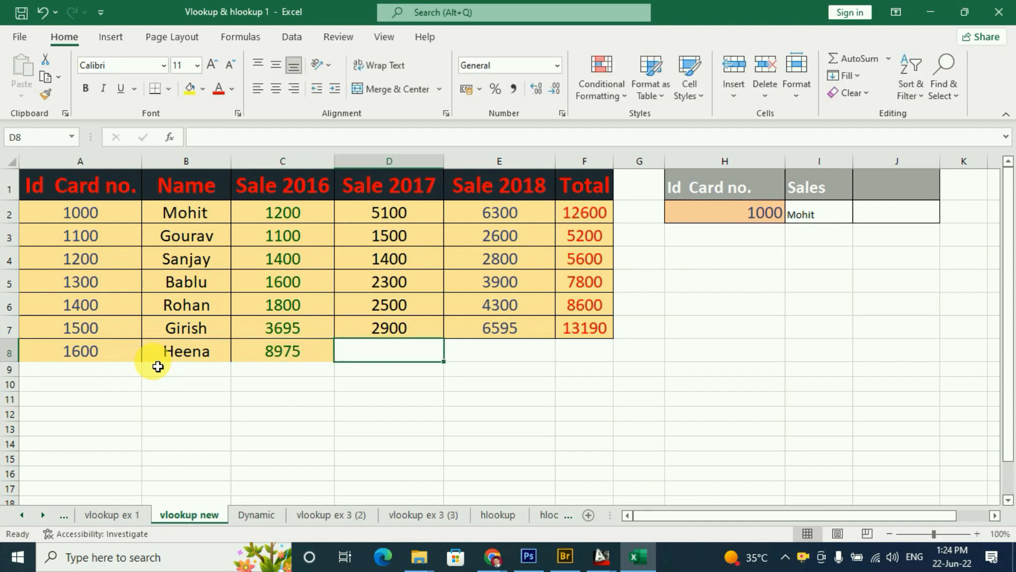
pyautogui.write('3652')
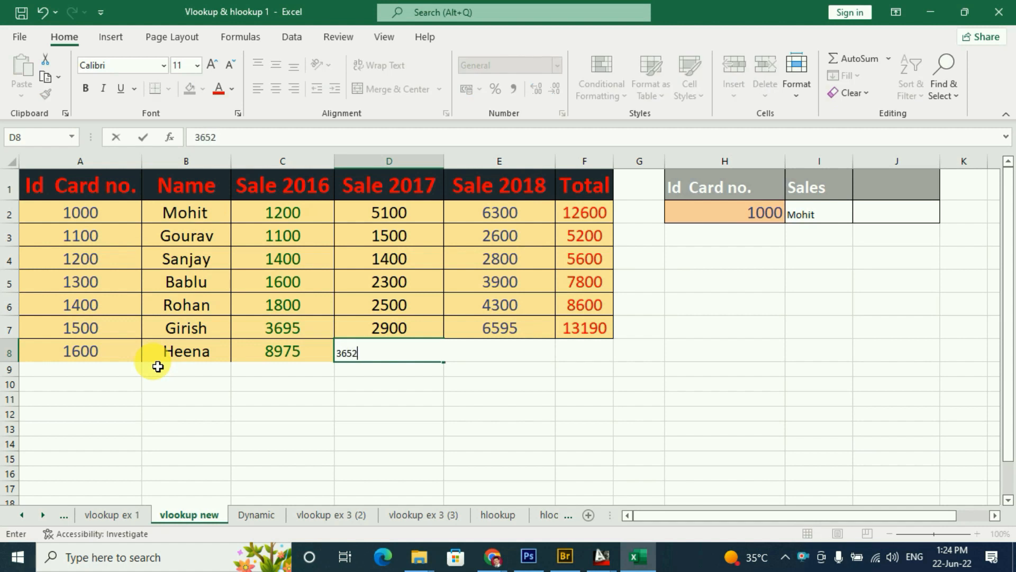
pyautogui.press('Tab')
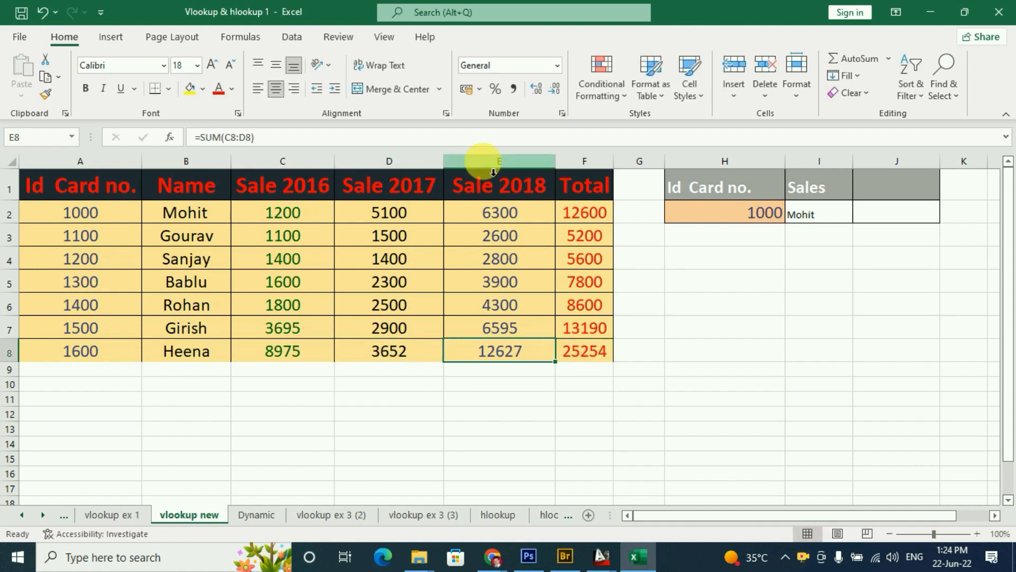
pyautogui.click(399, 356)
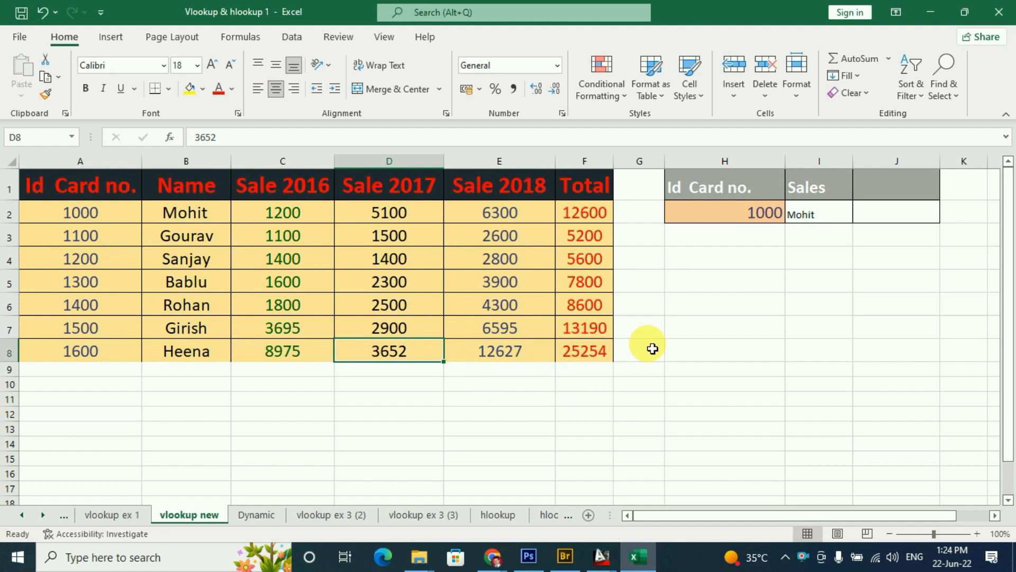
# Check the table range used by the formula in I2 and replace the lookup value in H2 with the row 8 record's Id Card no
pyautogui.click(770, 219)
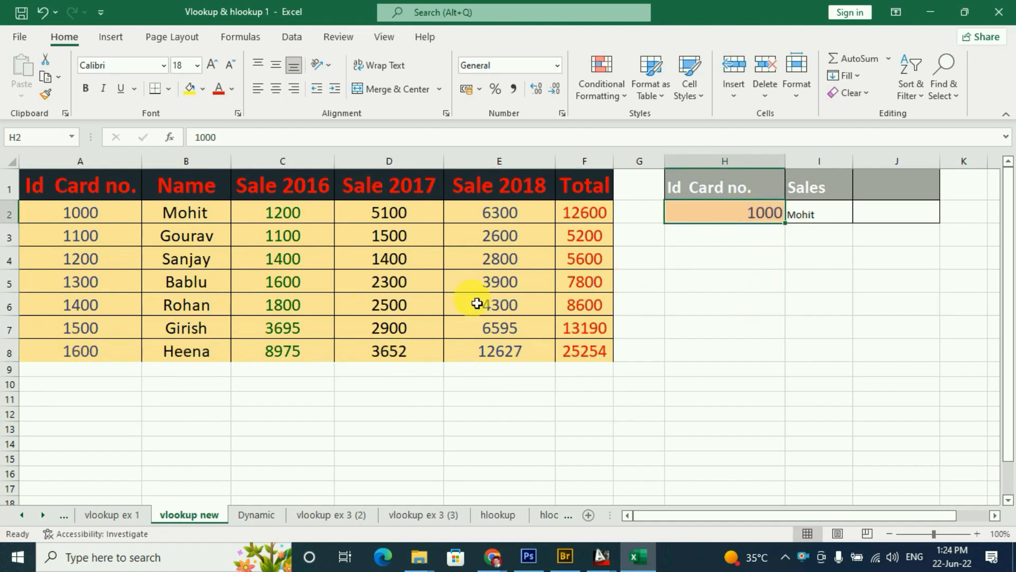
pyautogui.click(819, 210)
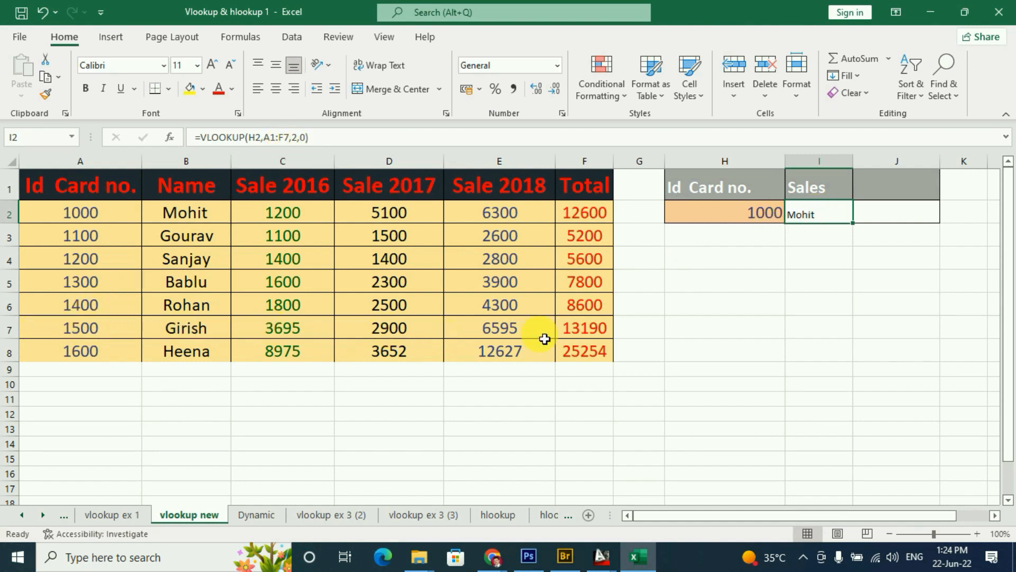
pyautogui.moveTo(69, 195); pyautogui.dragTo(592, 337)
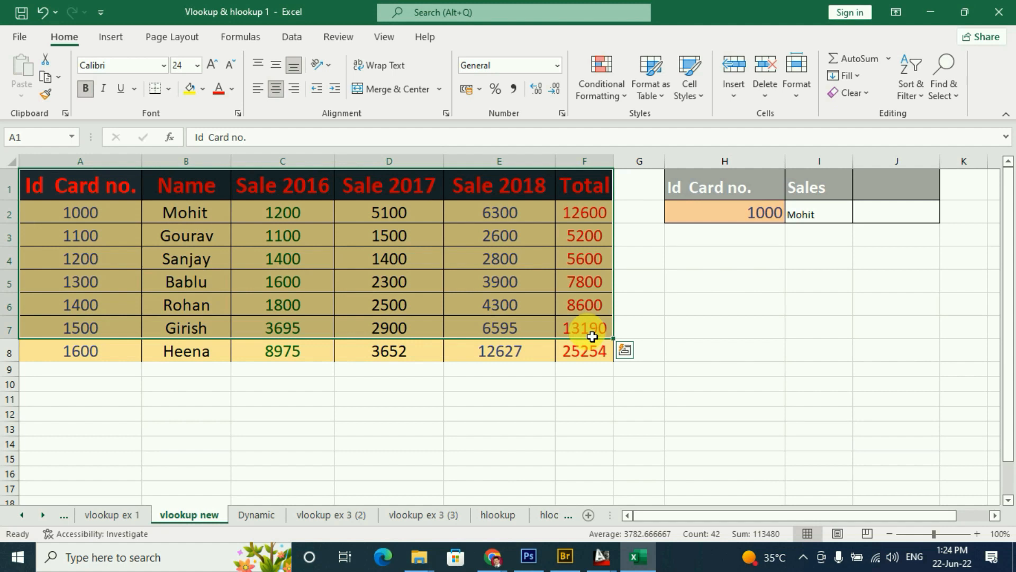
pyautogui.click(362, 385)
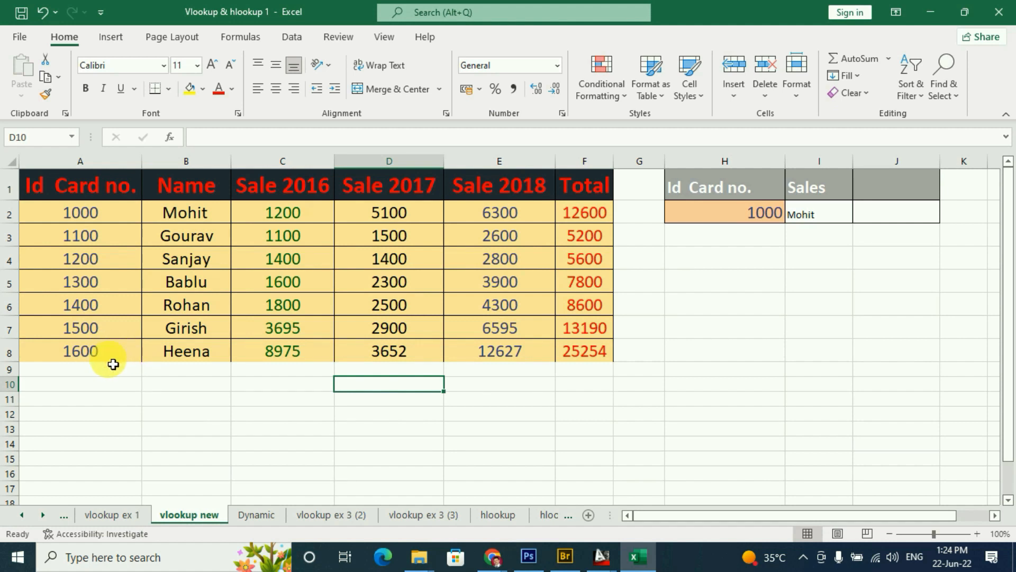
pyautogui.click(751, 218)
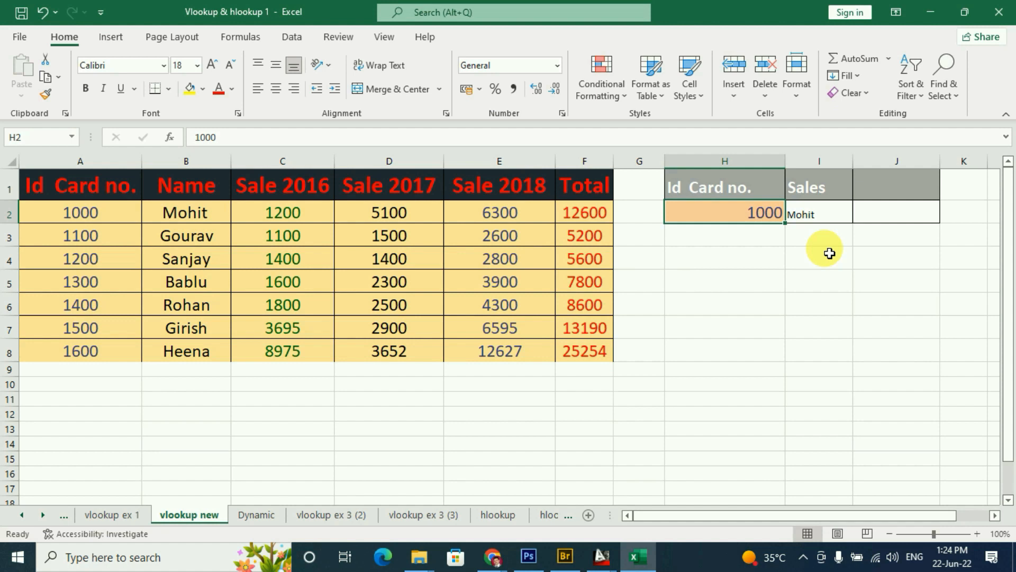
pyautogui.write('1600')
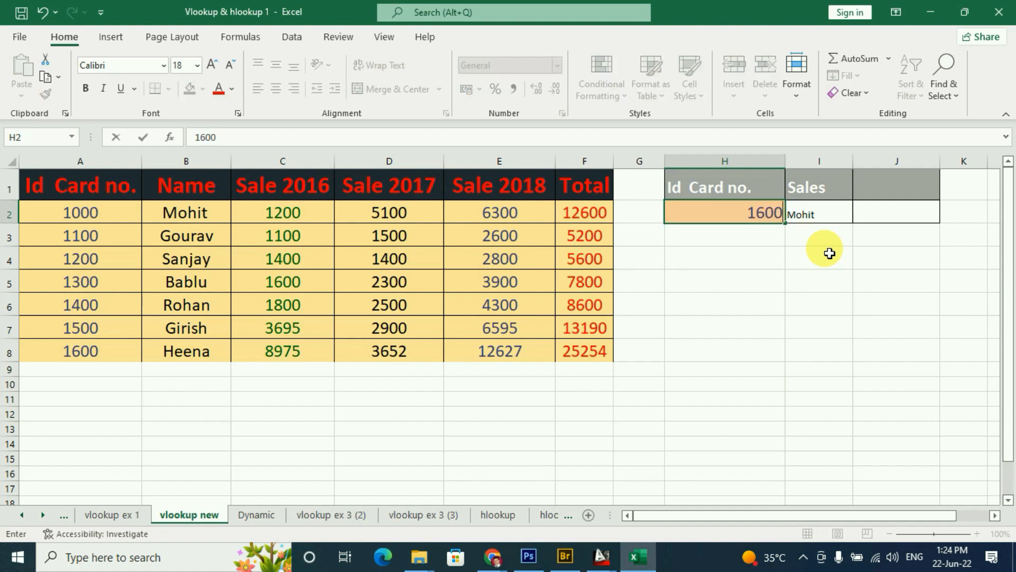
pyautogui.press('Return')
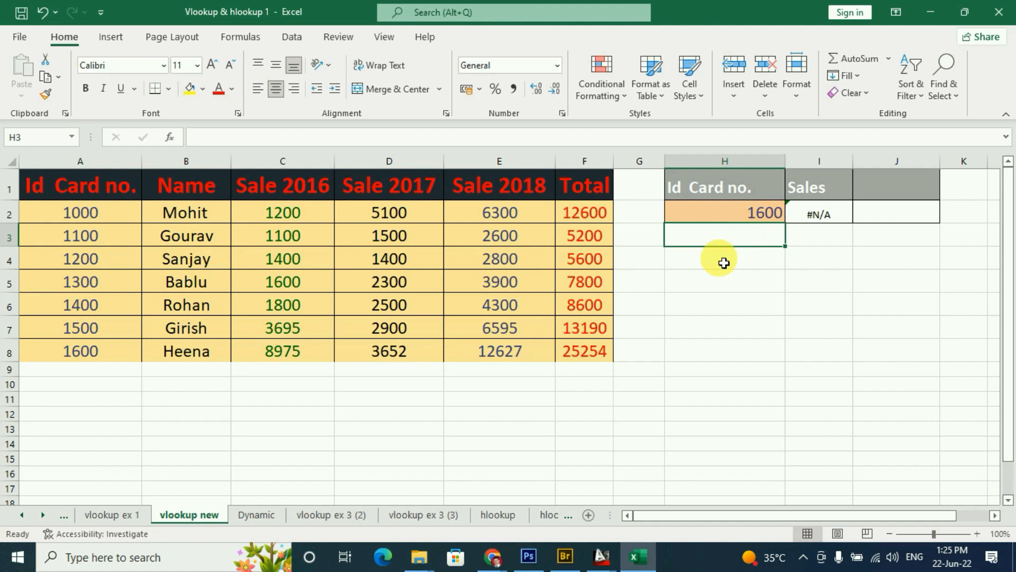
pyautogui.click(818, 214)
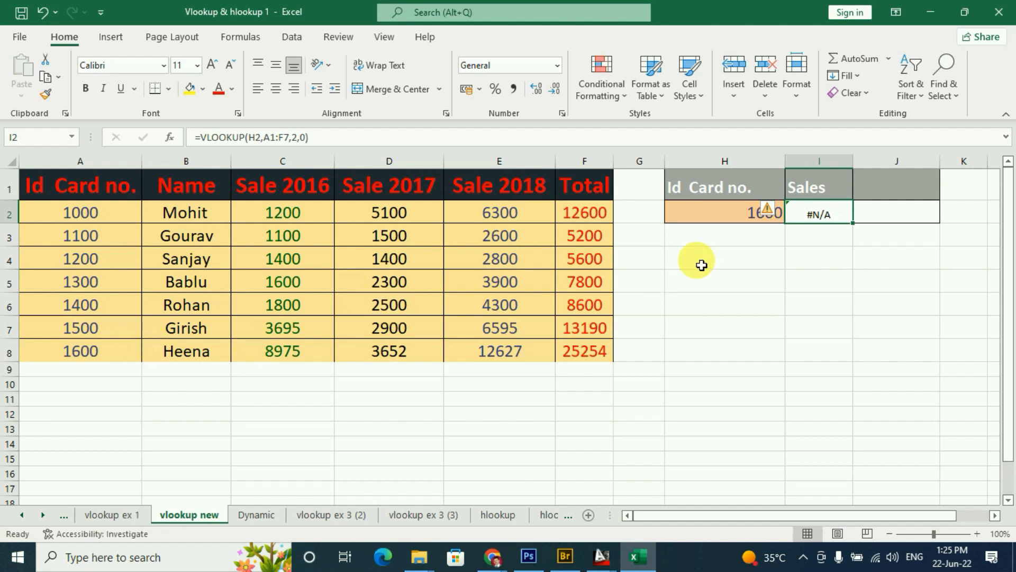
pyautogui.click(765, 253)
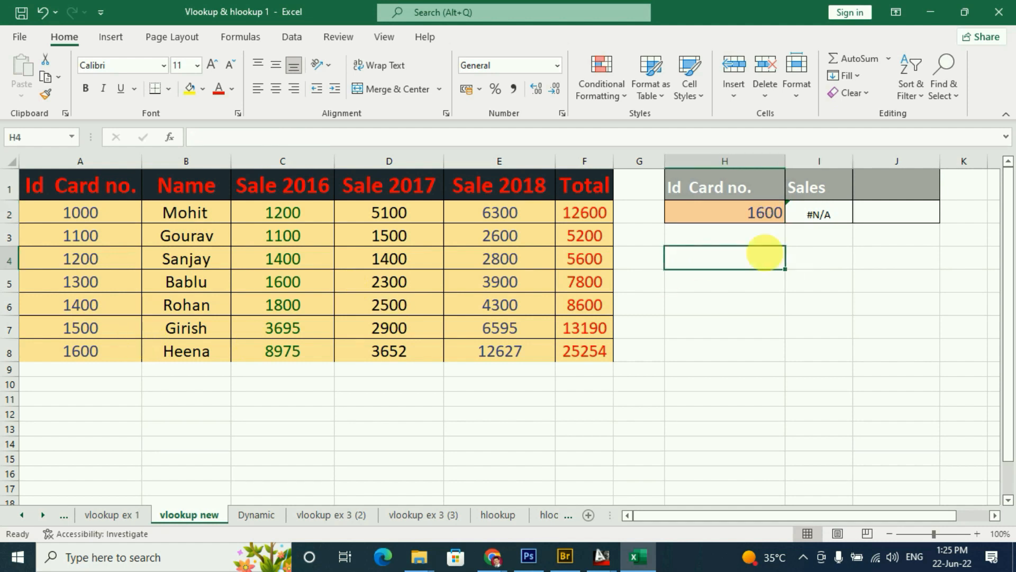
# Extend the table range of the VLOOKUP formula in I2 to A1:F8
pyautogui.click(822, 225)
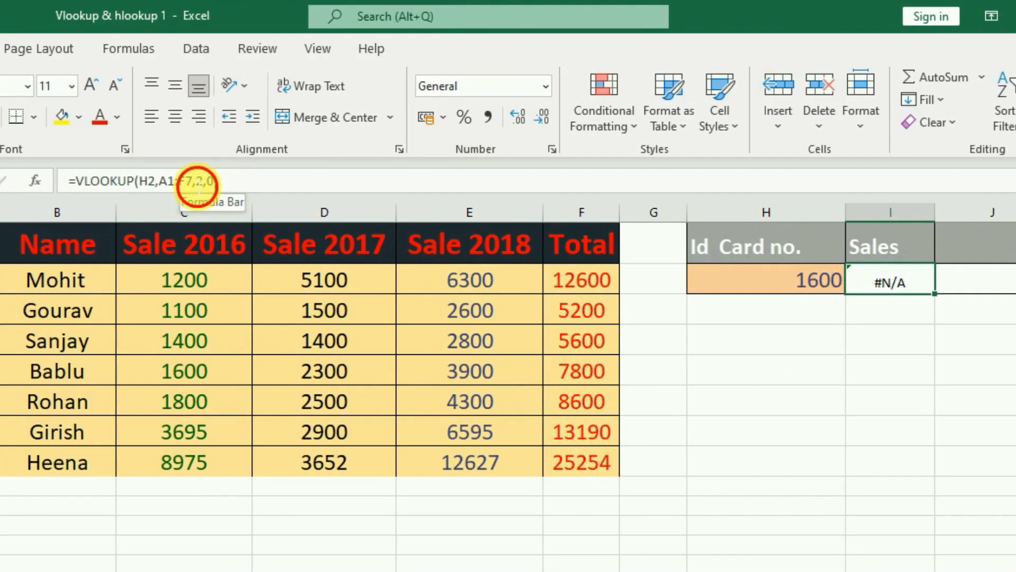
pyautogui.click(197, 185)
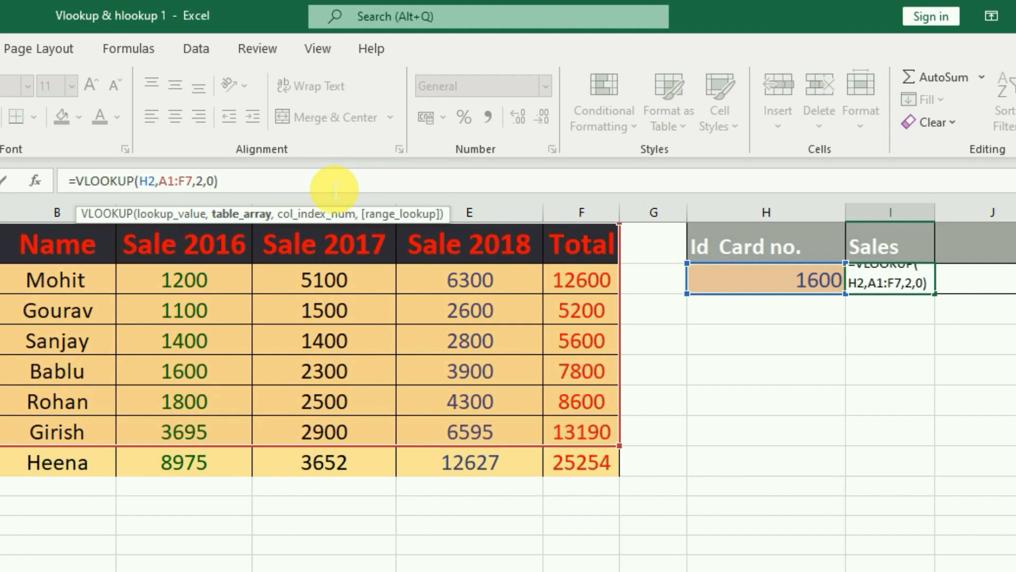
pyautogui.press('BackSpace')
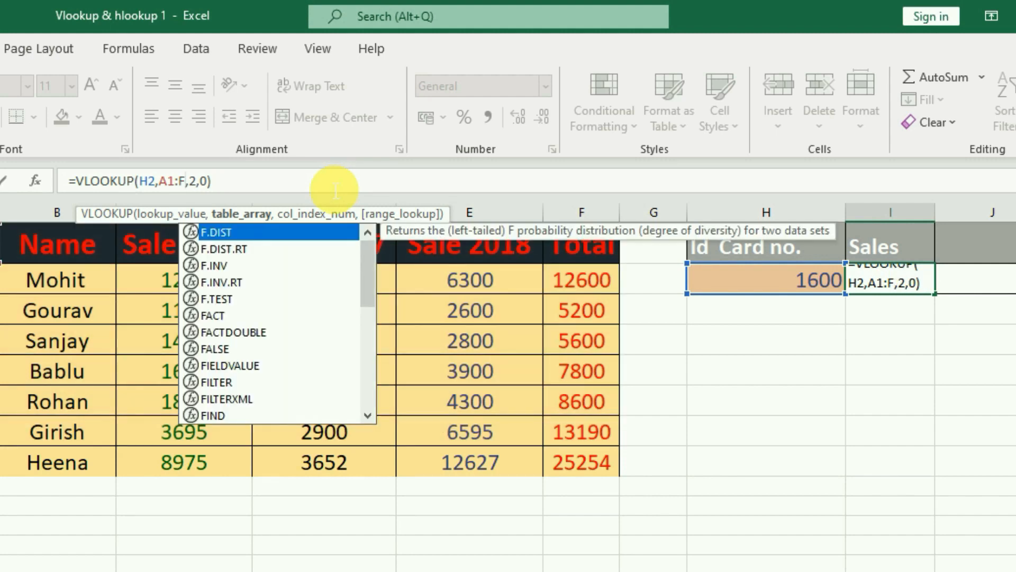
pyautogui.write('8')
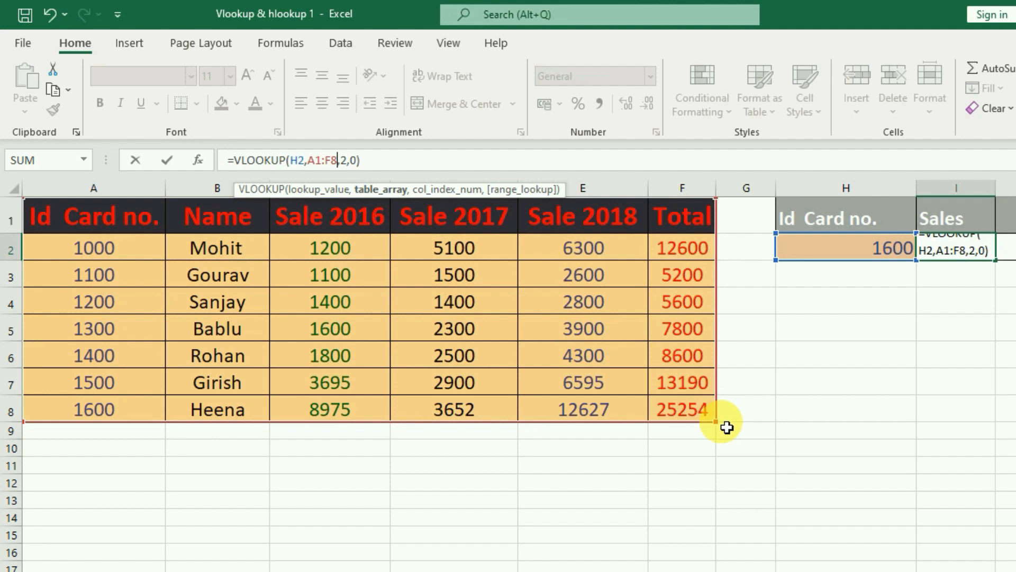
pyautogui.press('Return')
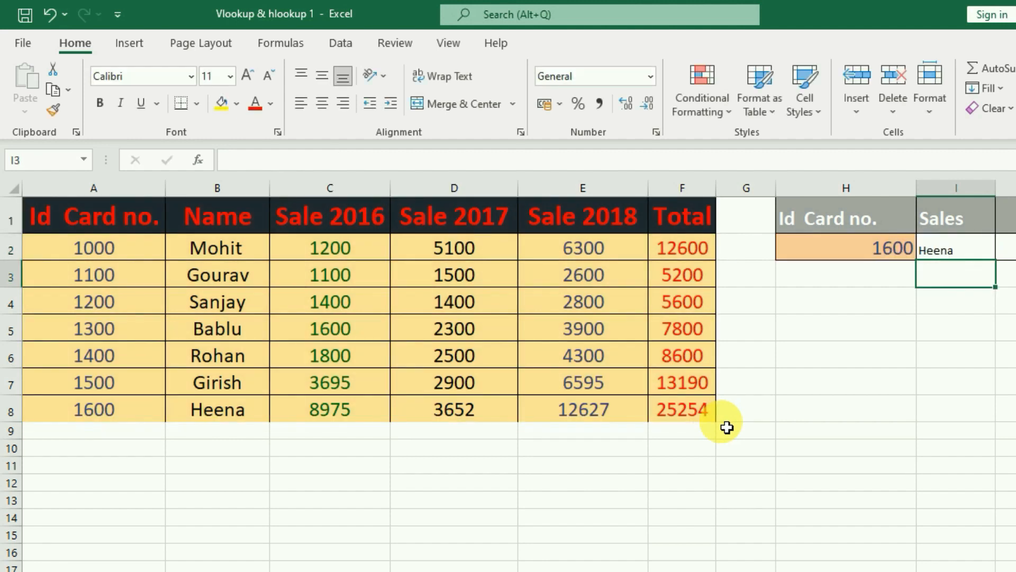
# Set the column index of the I2 formula to 6, giving =VLOOKUP(H2,A1:F8,6,0), and compare its result with the total in F8
pyautogui.click(881, 256)
pyautogui.click(967, 259)
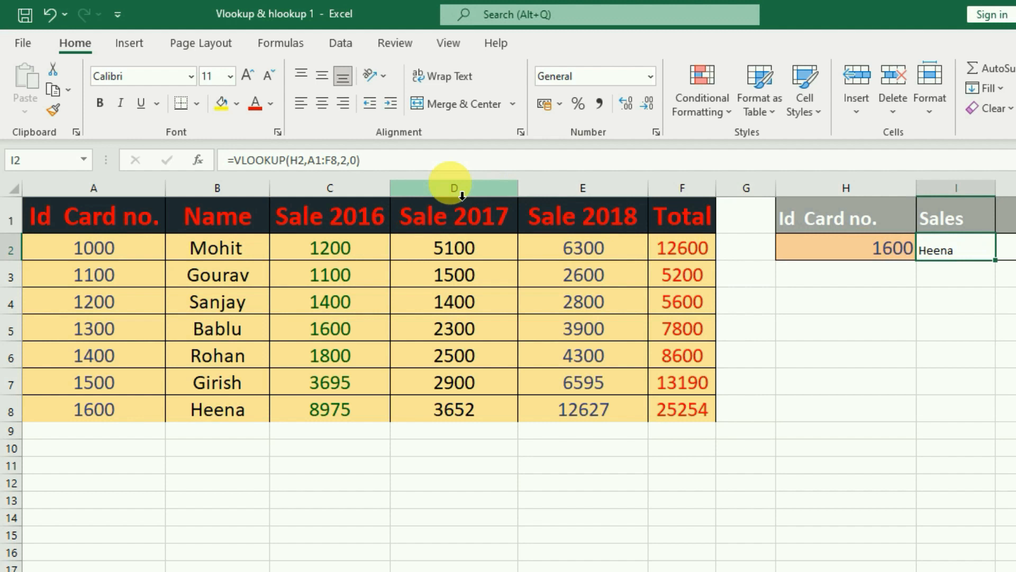
pyautogui.click(347, 160)
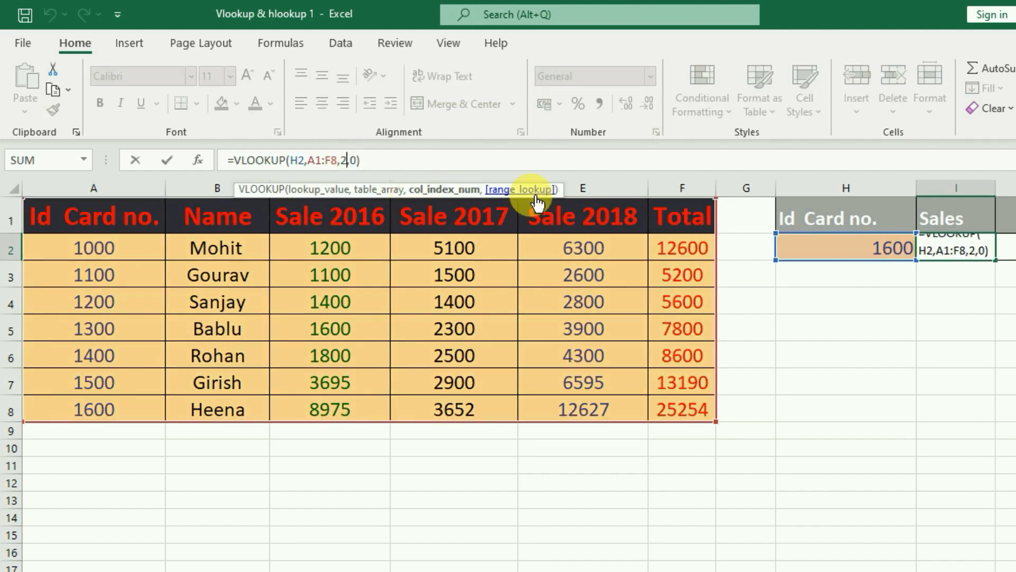
pyautogui.press('BackSpace')
pyautogui.write('6')
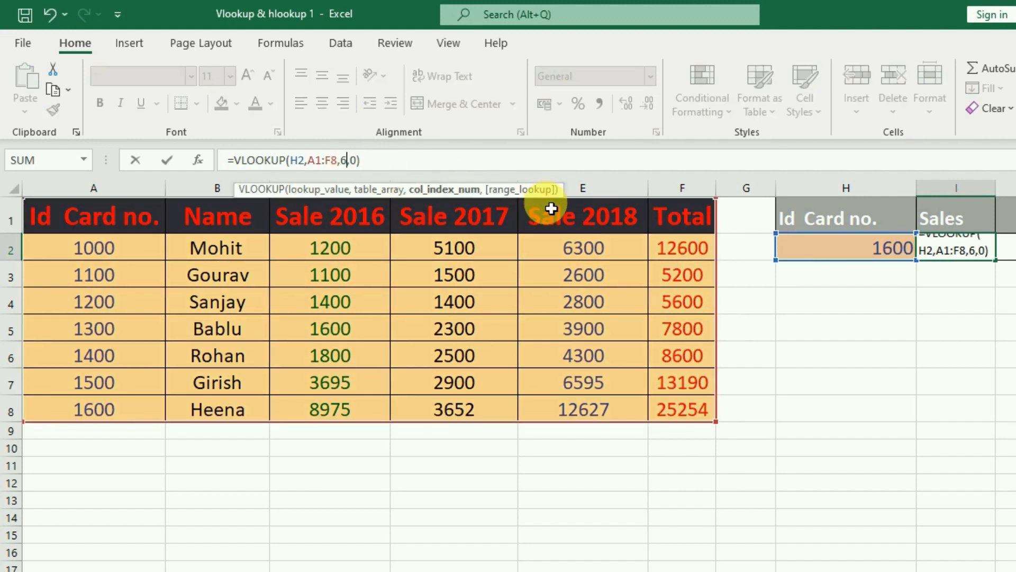
pyautogui.press('Return')
pyautogui.click(989, 256)
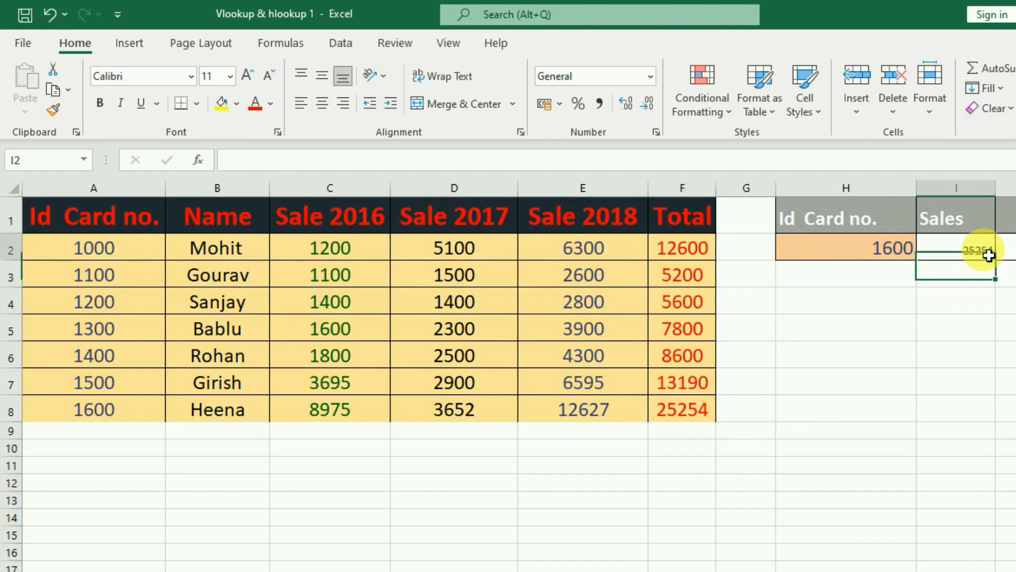
pyautogui.click(678, 414)
pyautogui.click(967, 258)
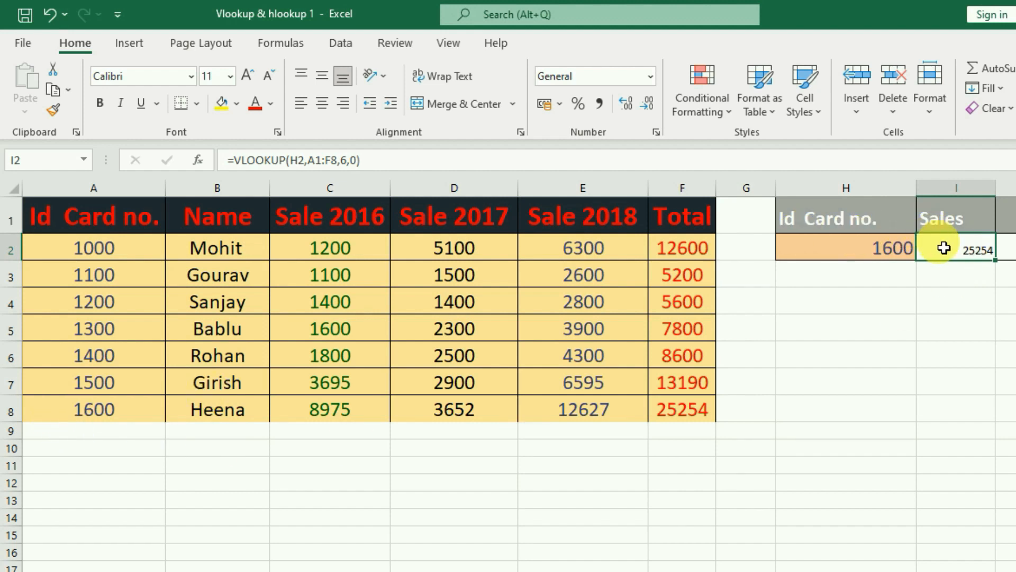
# Enter the next two Id Card numbers of the series in A9 and A10 below the table
pyautogui.click(84, 435)
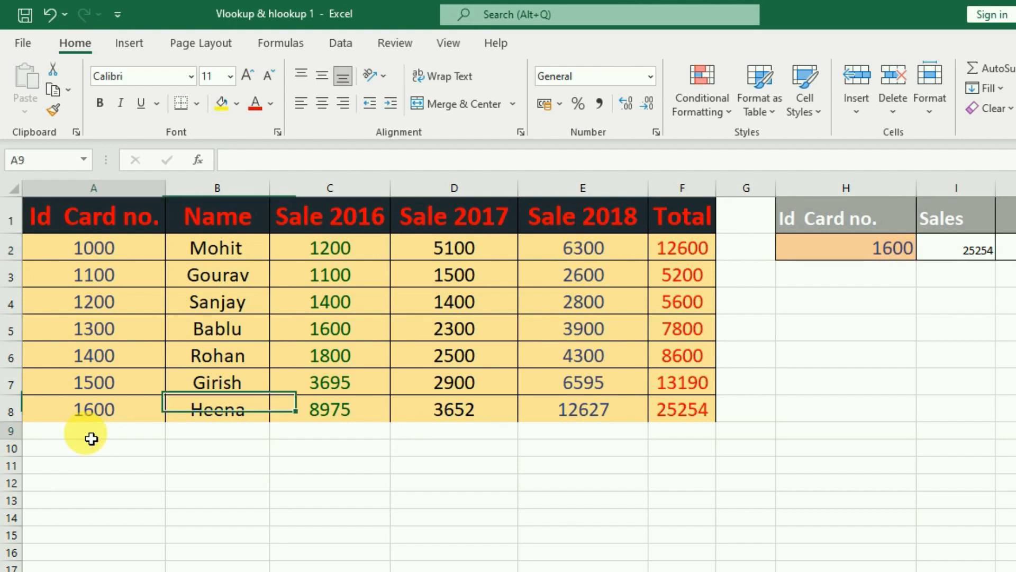
pyautogui.write('1700')
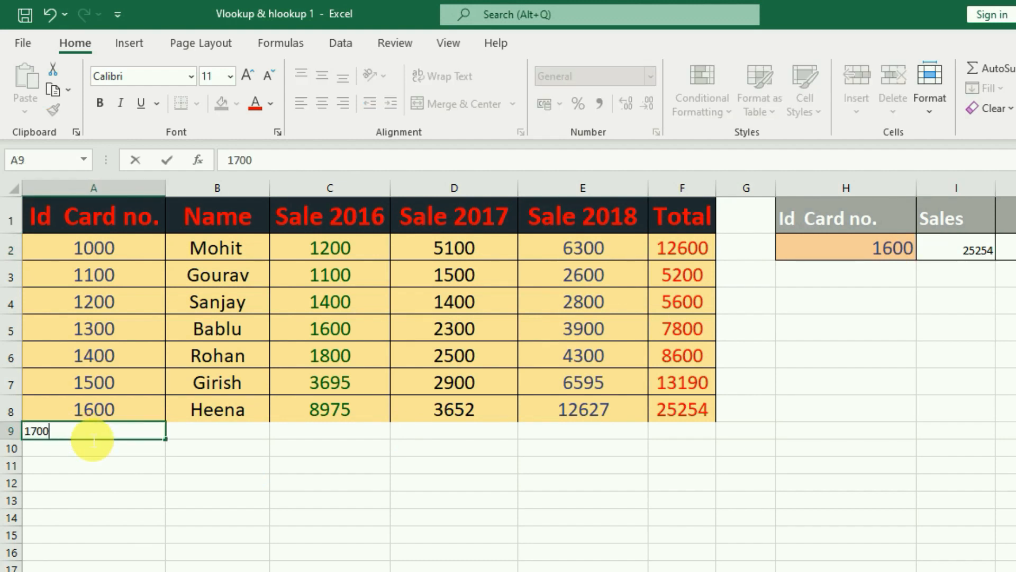
pyautogui.press('Return')
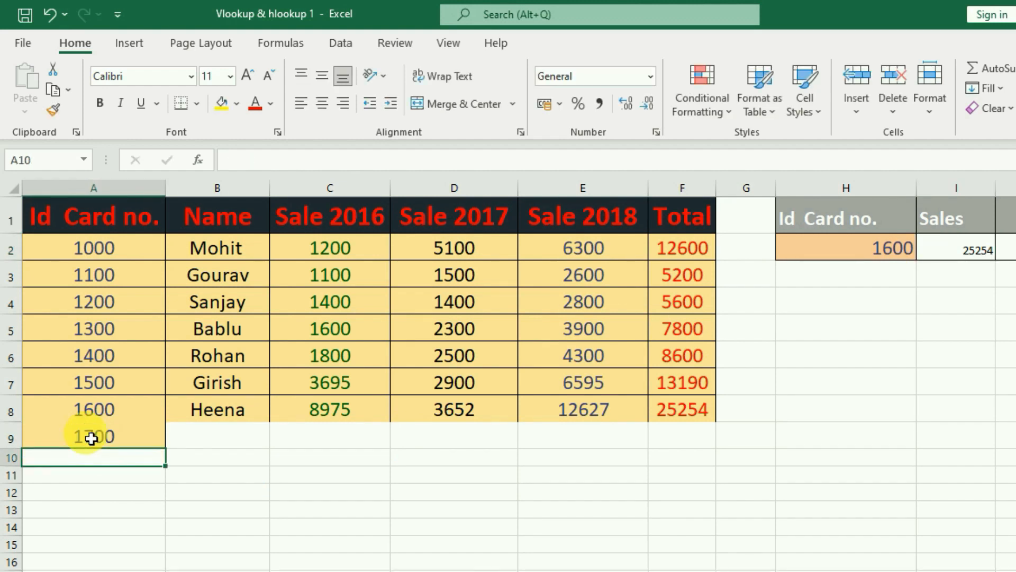
pyautogui.write('1800')
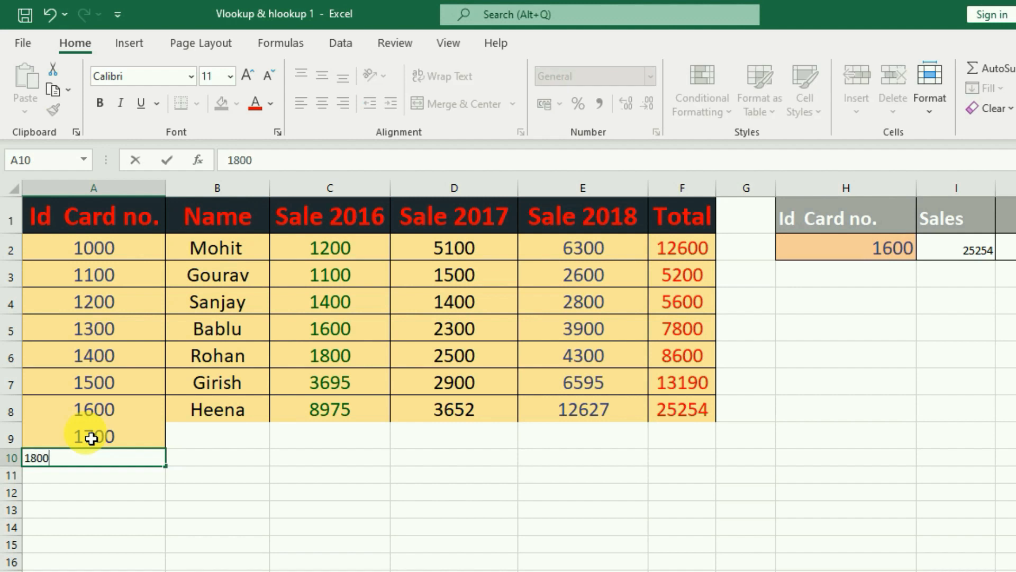
pyautogui.press('Return')
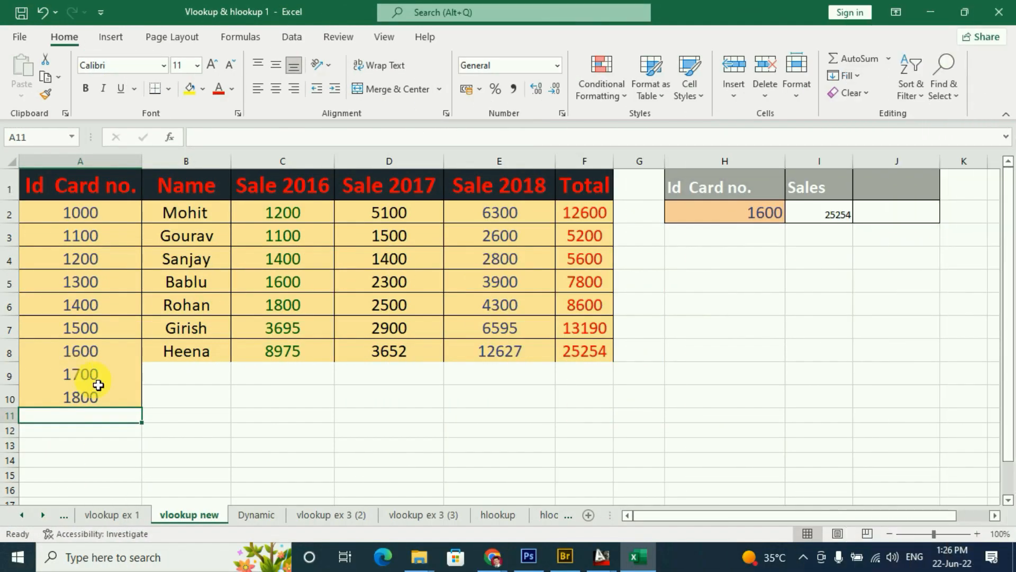
# Switch to the Dynamic worksheet
pyautogui.click(256, 515)
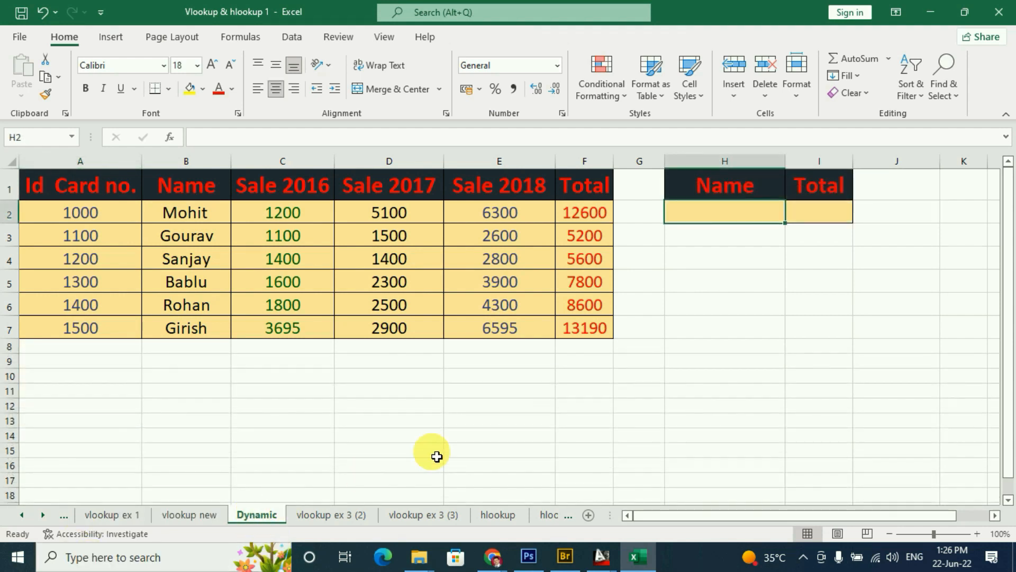
pyautogui.click(549, 402)
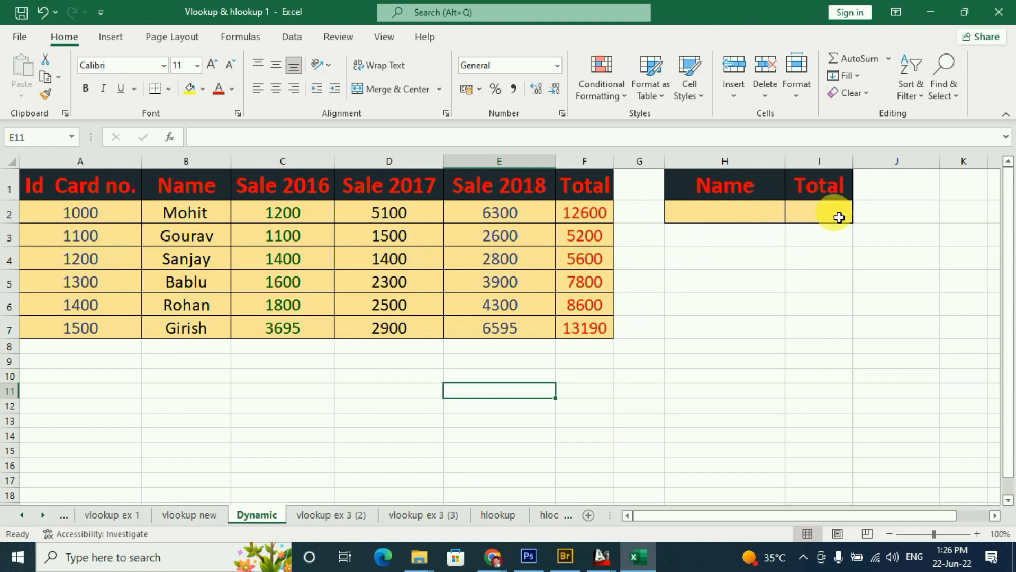
# Revisit the vlookup new worksheet for comparison and return to the empty Name and Total lookup cells on the Dynamic worksheet
pyautogui.click(169, 516)
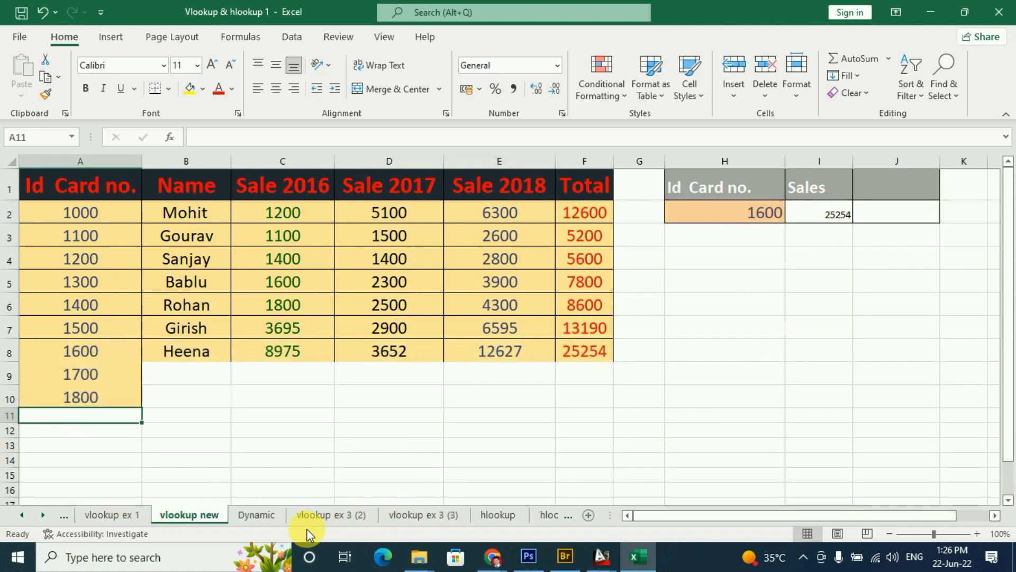
pyautogui.click(259, 516)
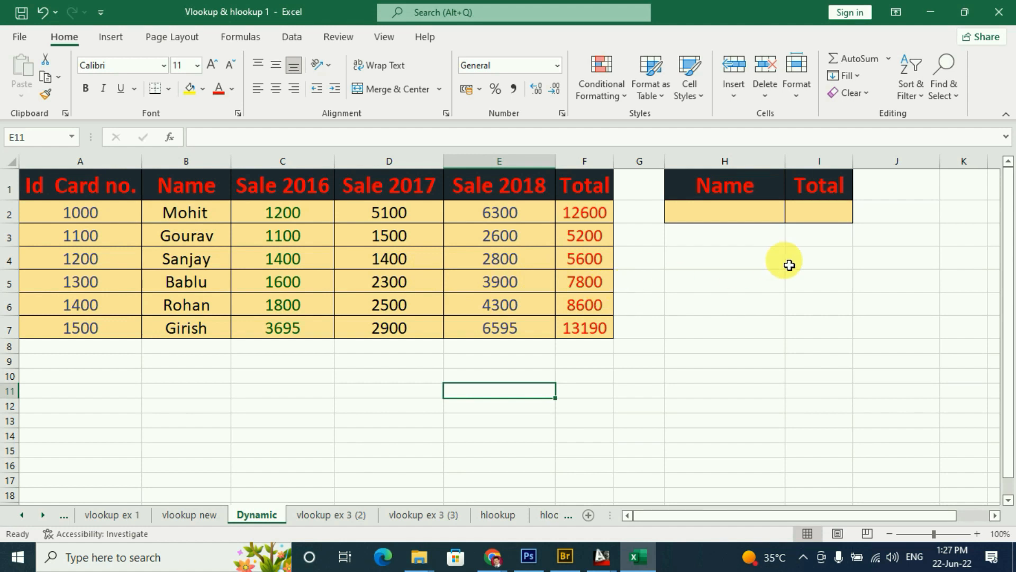
pyautogui.click(822, 220)
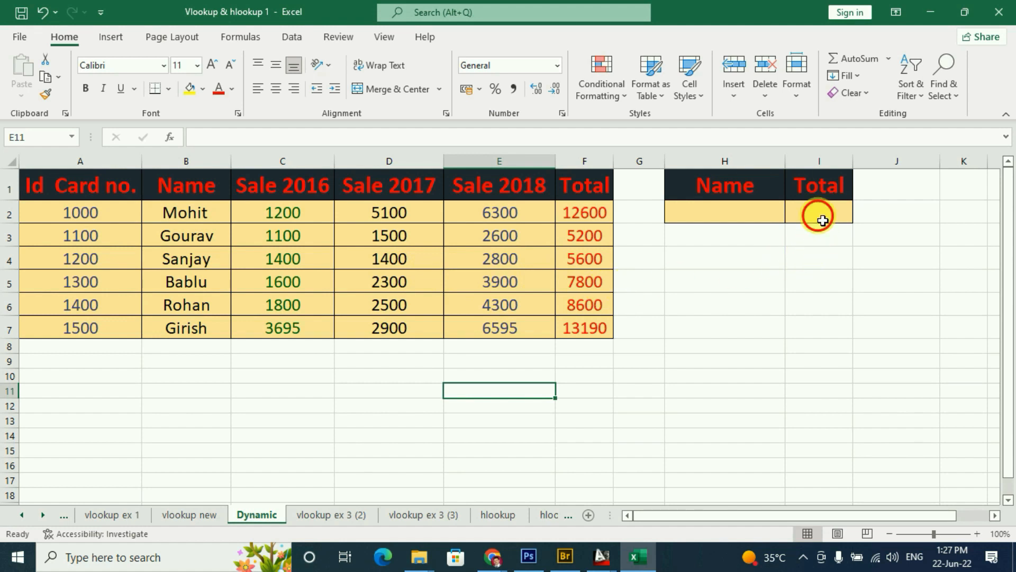
pyautogui.click(713, 218)
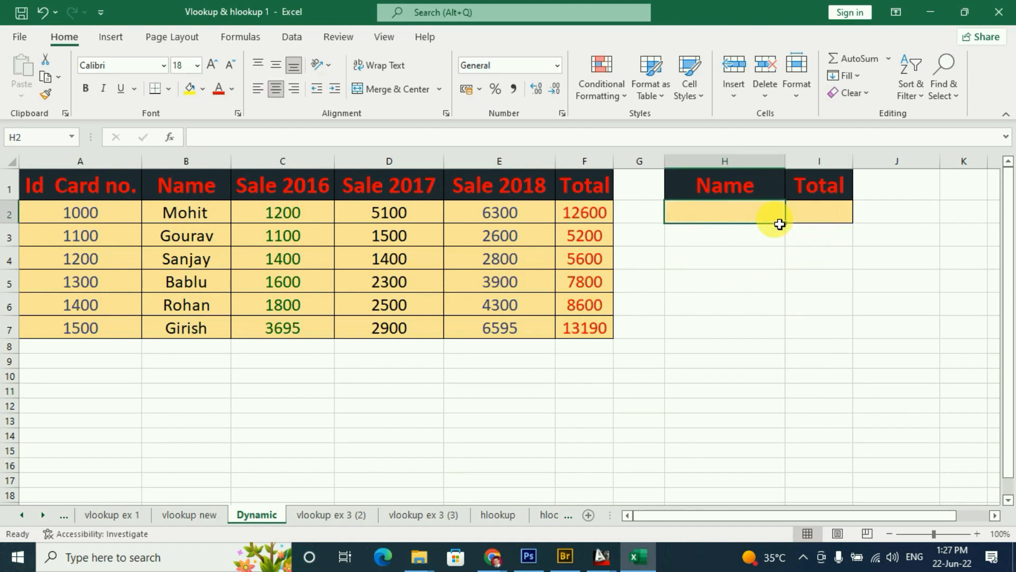
# Start a VLOOKUP formula in I2 under Total, with the name cell H2 as the lookup value
pyautogui.click(844, 215)
pyautogui.write('=')
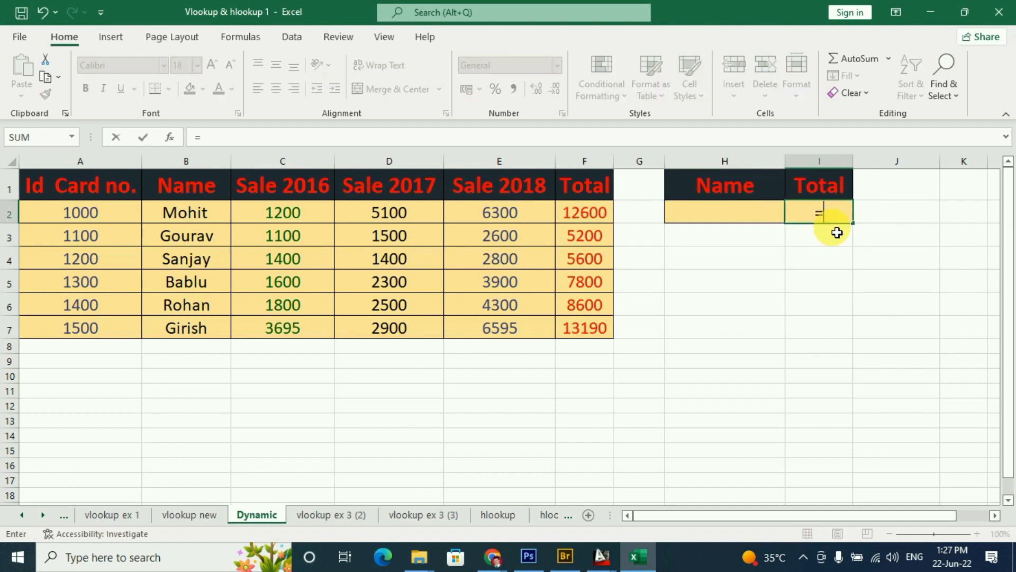
pyautogui.write('vlookup')
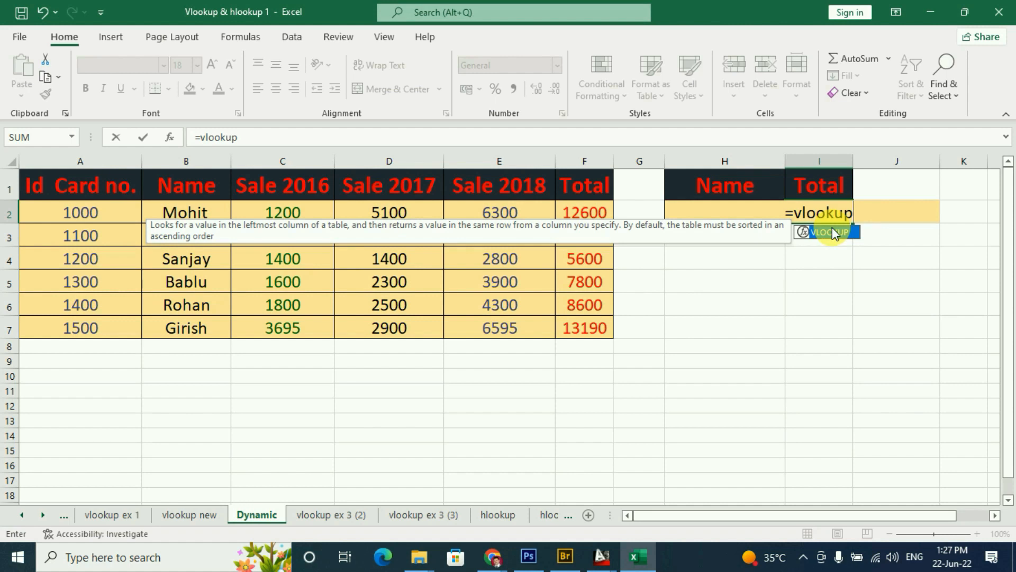
pyautogui.write('(')
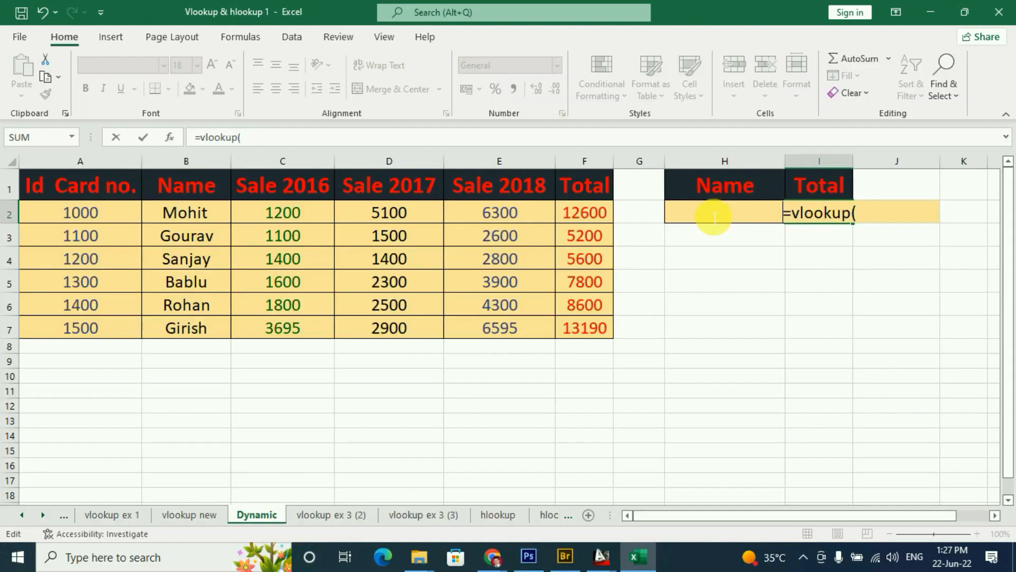
pyautogui.click(682, 213)
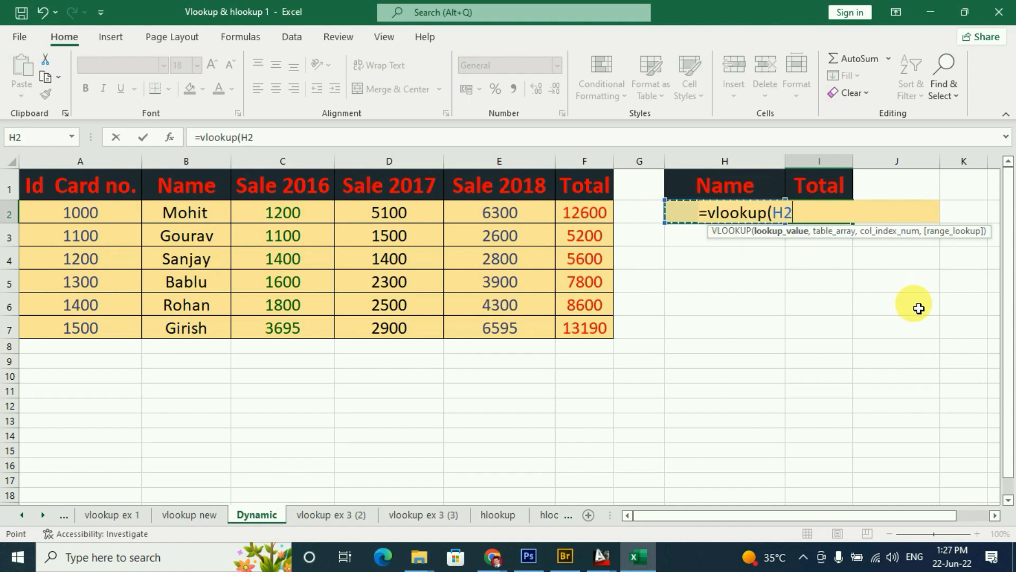
pyautogui.write(',')
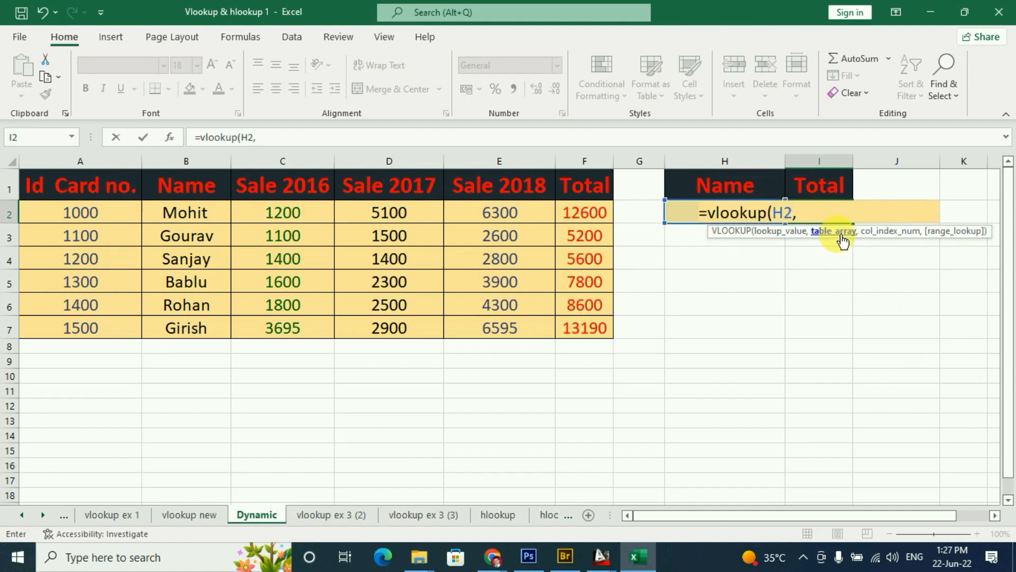
pyautogui.moveTo(49, 196); pyautogui.dragTo(577, 325)
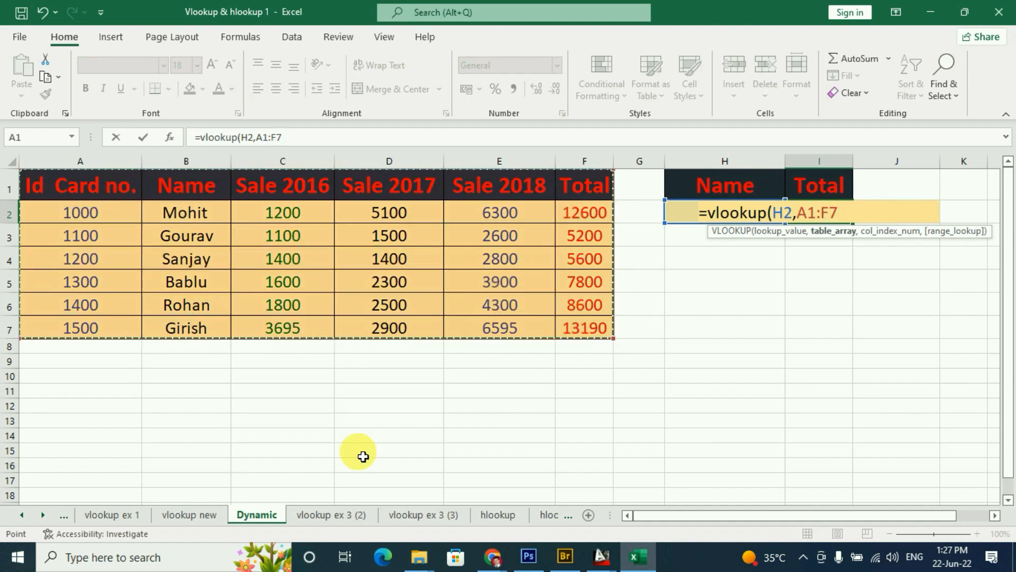
pyautogui.write(',')
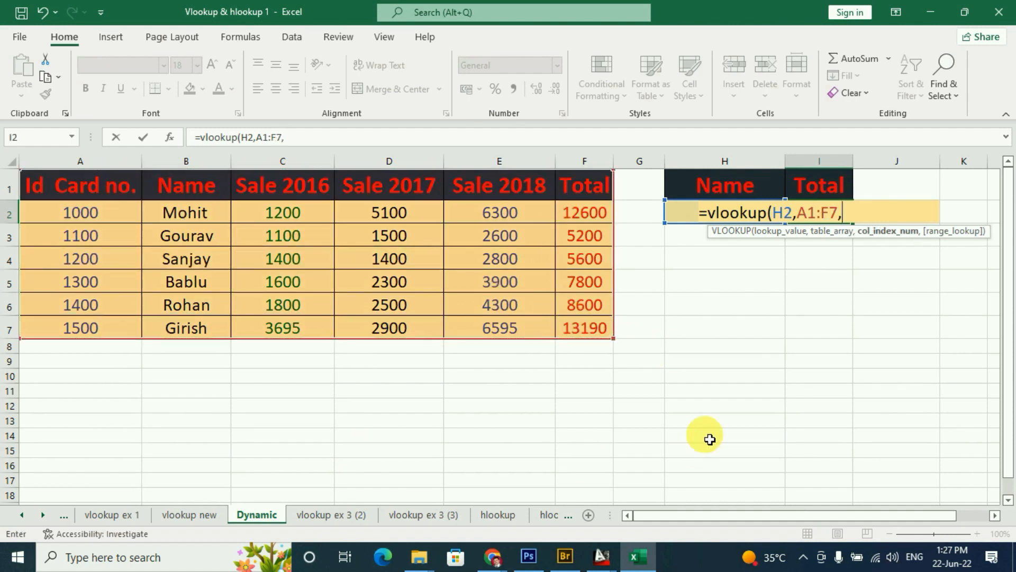
pyautogui.press('BackSpace')
pyautogui.press('BackSpace')
pyautogui.press('BackSpace')
pyautogui.press('BackSpace')
pyautogui.press('BackSpace')
pyautogui.press('BackSpace')
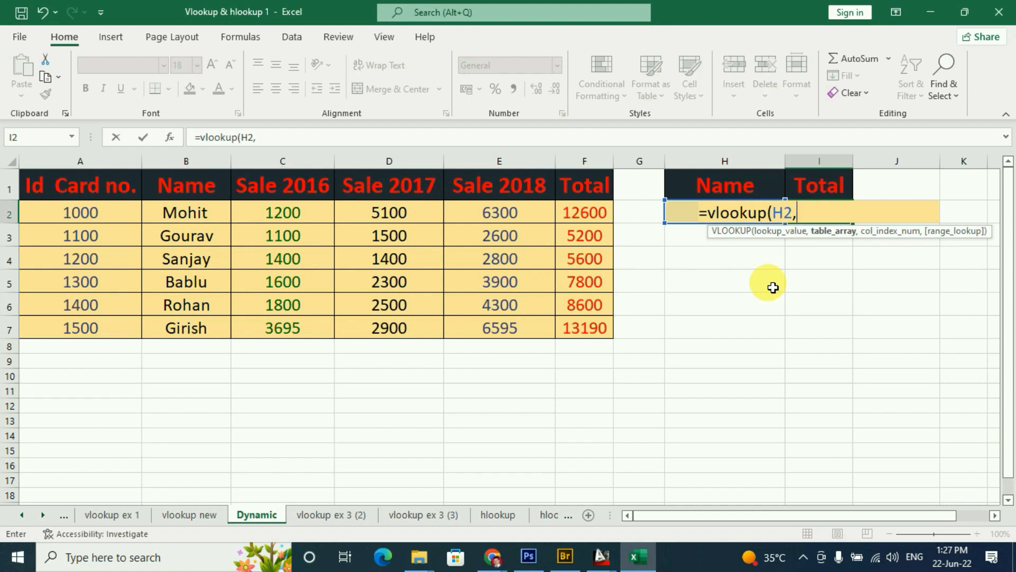
# Complete the formula in I2 as =VLOOKUP(H2,B1:F7,5,0), with the table range starting at the Name column
pyautogui.moveTo(188, 183); pyautogui.dragTo(276, 215)
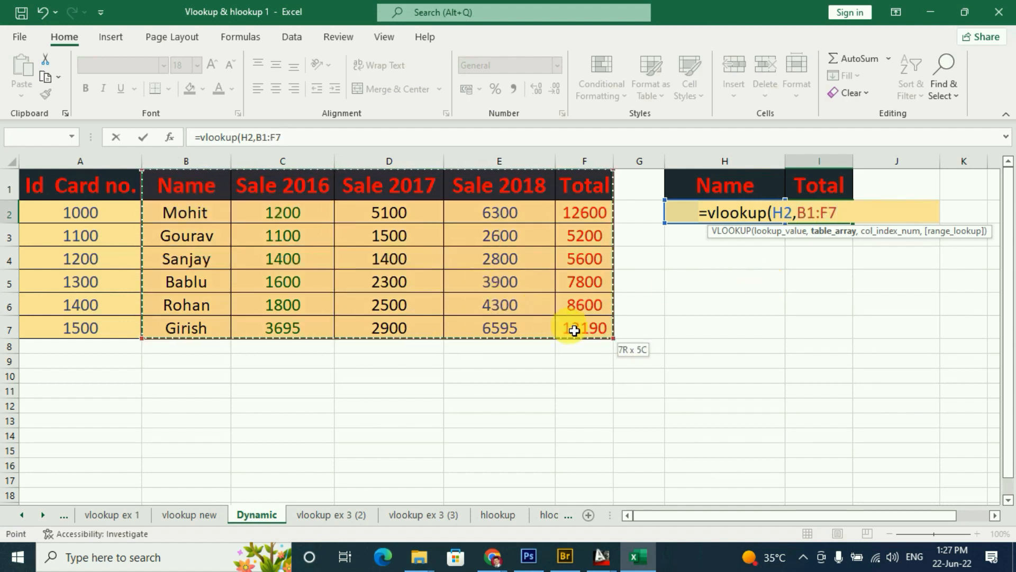
pyautogui.moveTo(574, 330); pyautogui.dragTo(575, 332)
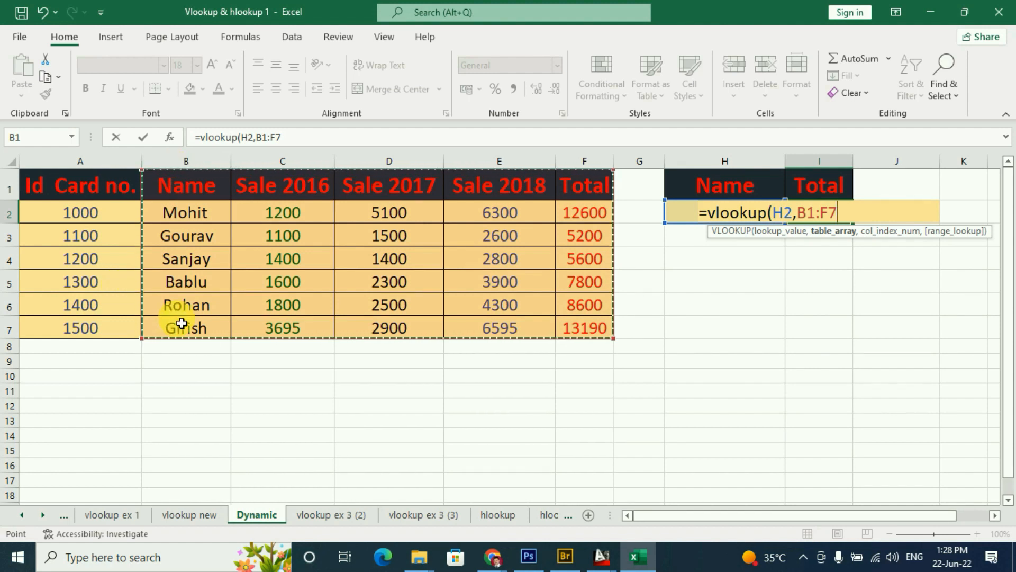
pyautogui.write(',')
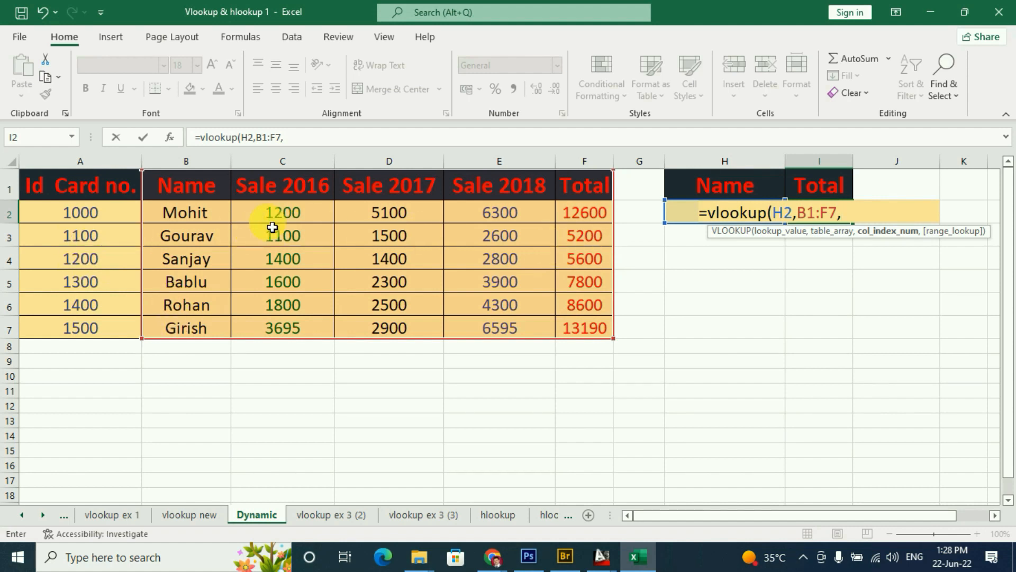
pyautogui.write('5,0')
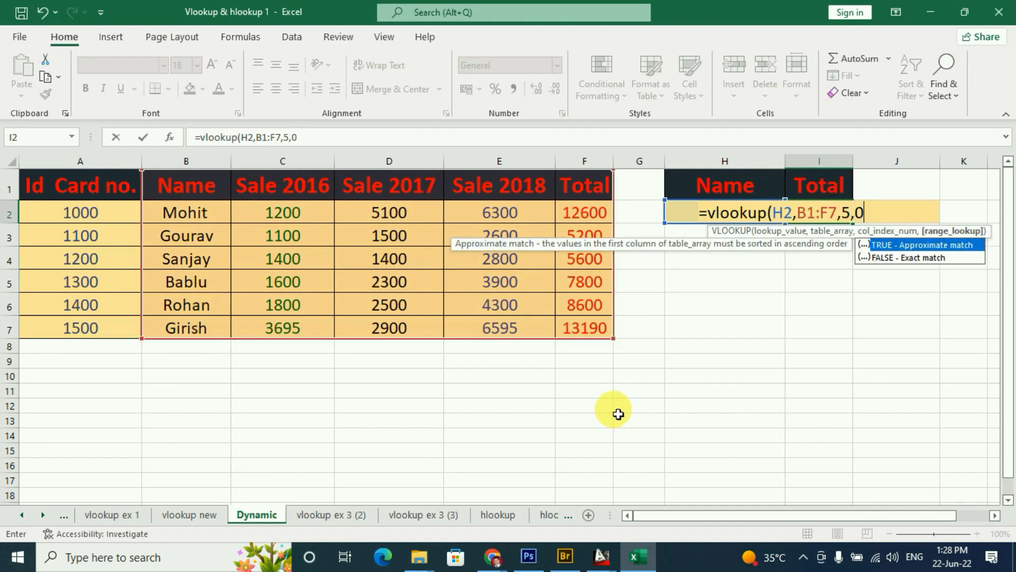
pyautogui.write(')')
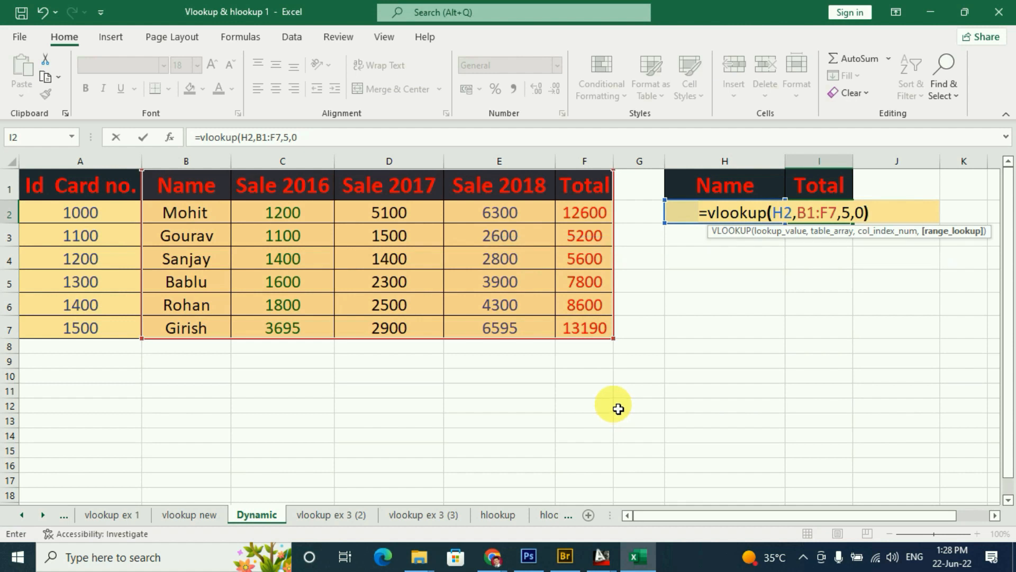
pyautogui.press('Return')
pyautogui.click(810, 212)
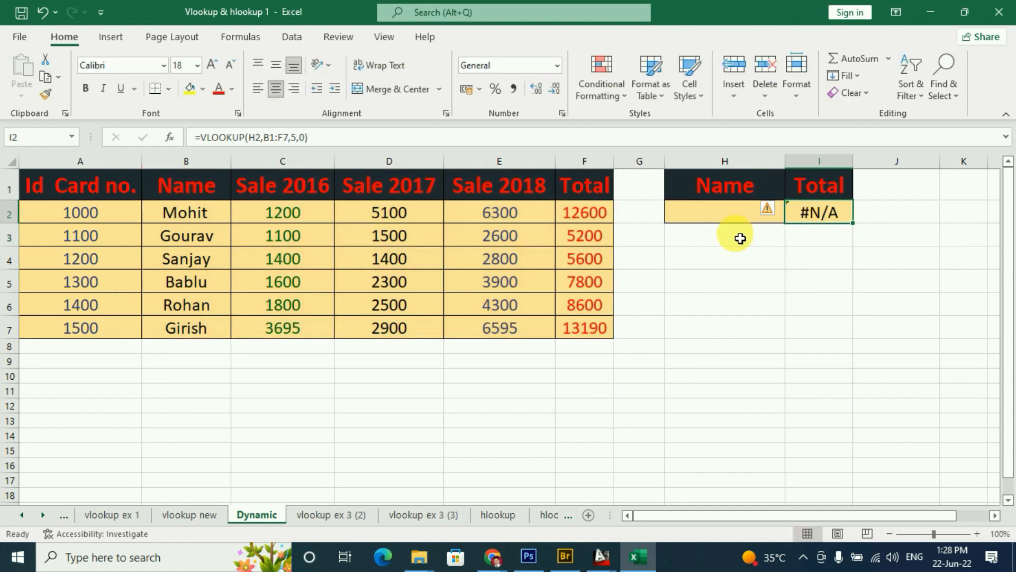
# Test the lookup by copying the name from B4 into H2, and compare I2 with the total in F4
pyautogui.click(202, 260)
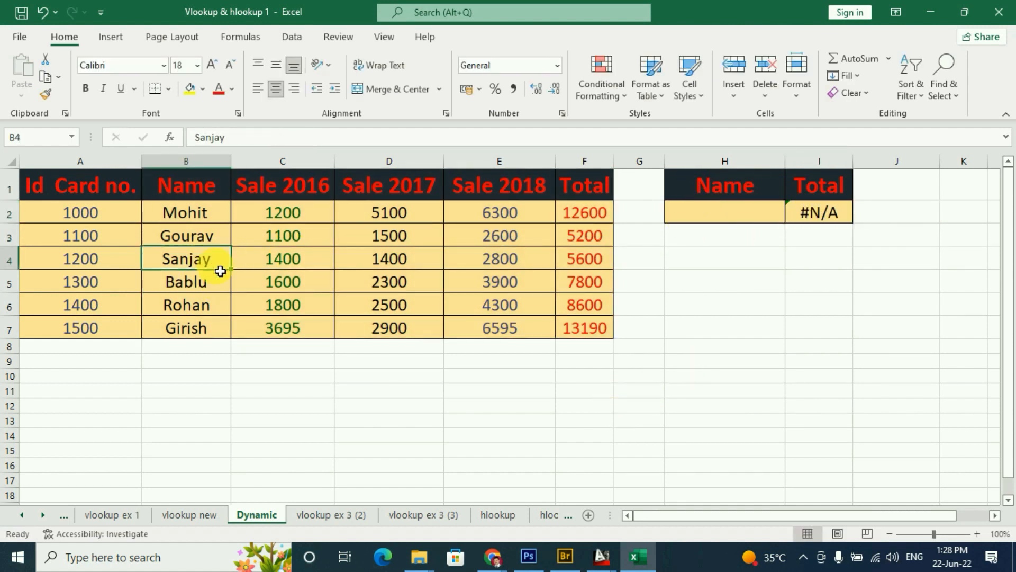
pyautogui.hotkey('ctrl', 'c')
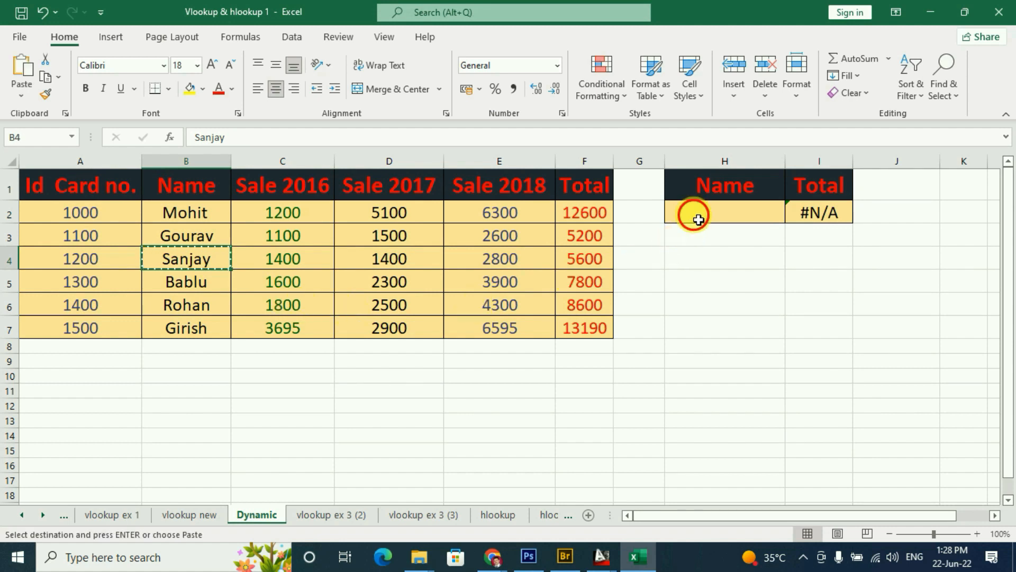
pyautogui.click(696, 214)
pyautogui.hotkey('ctrl', 'v')
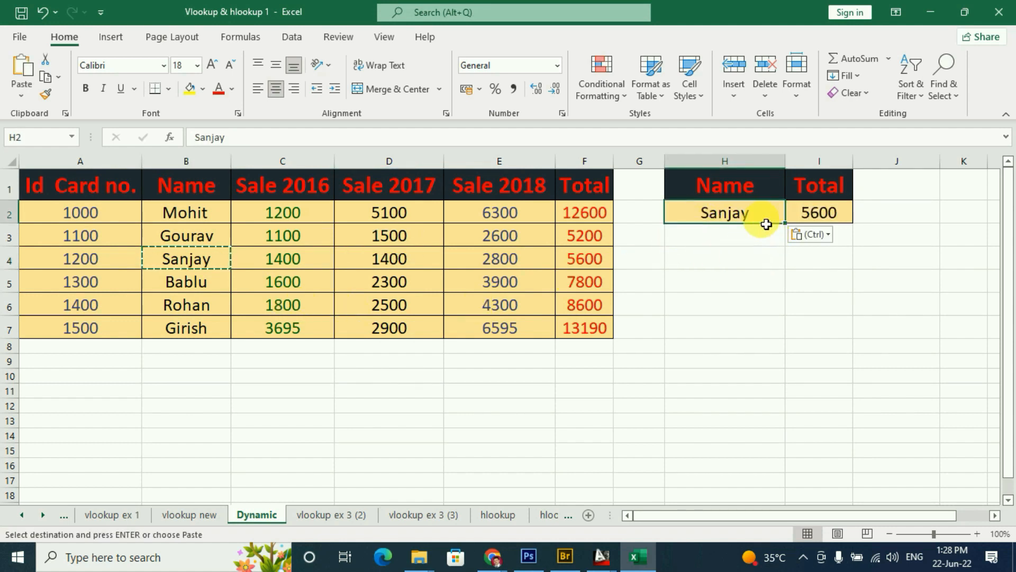
pyautogui.click(847, 215)
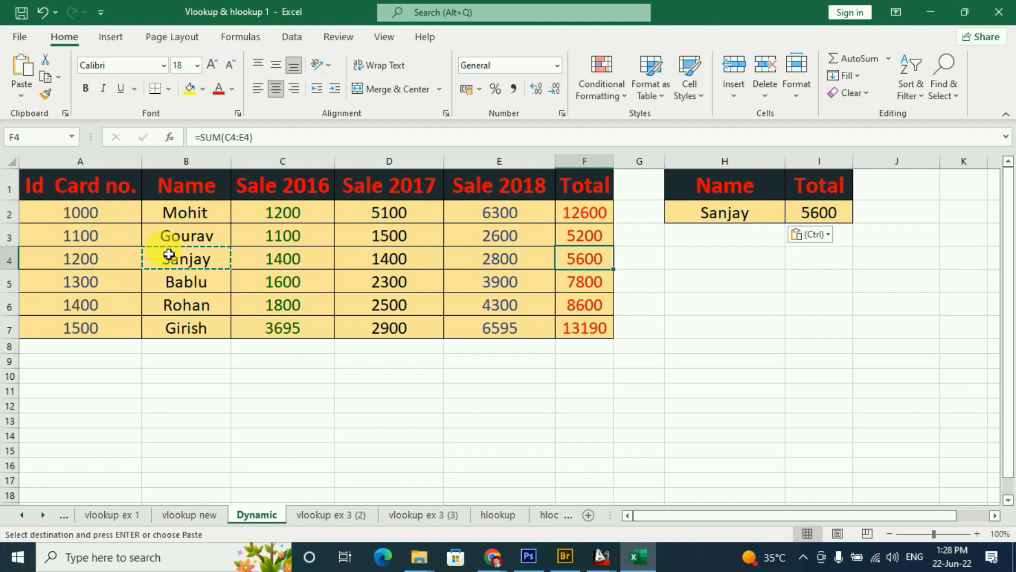
# Copy the name from B3 into H2 and check the total that the formula in I2 returns
pyautogui.click(194, 235)
pyautogui.hotkey('ctrl', 'c')
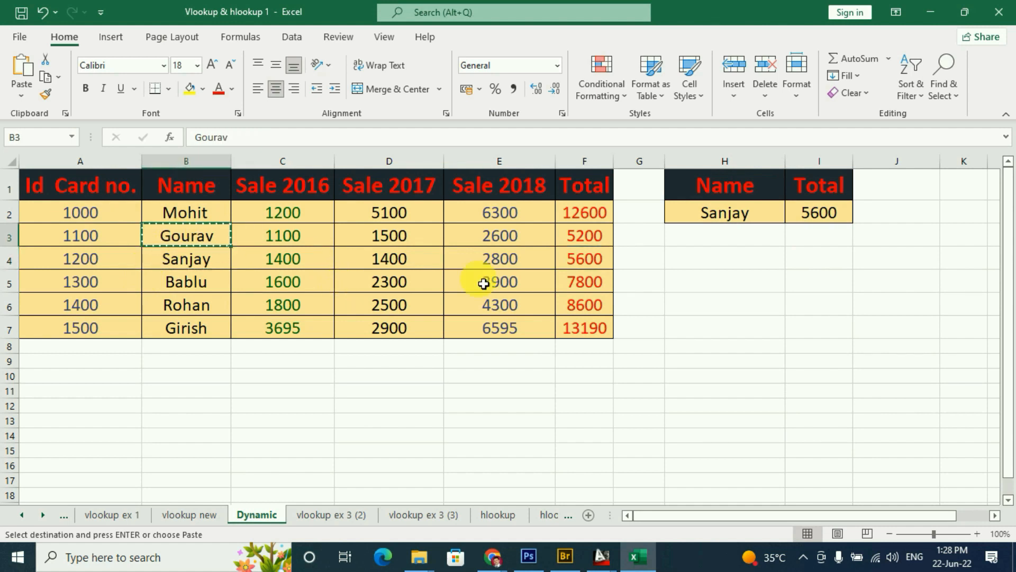
pyautogui.click(730, 215)
pyautogui.hotkey('ctrl', 'v')
pyautogui.click(815, 214)
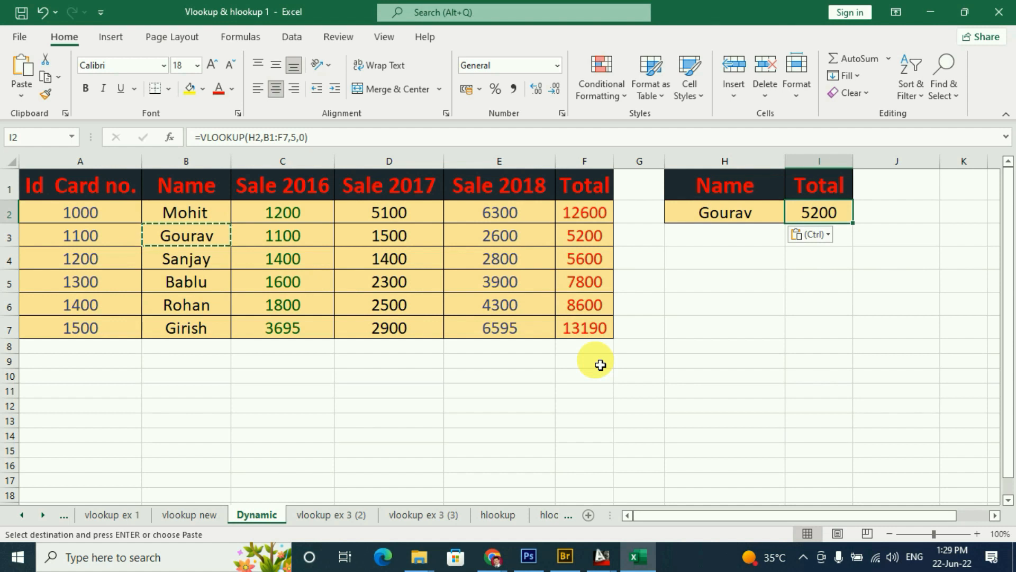
pyautogui.click(74, 350)
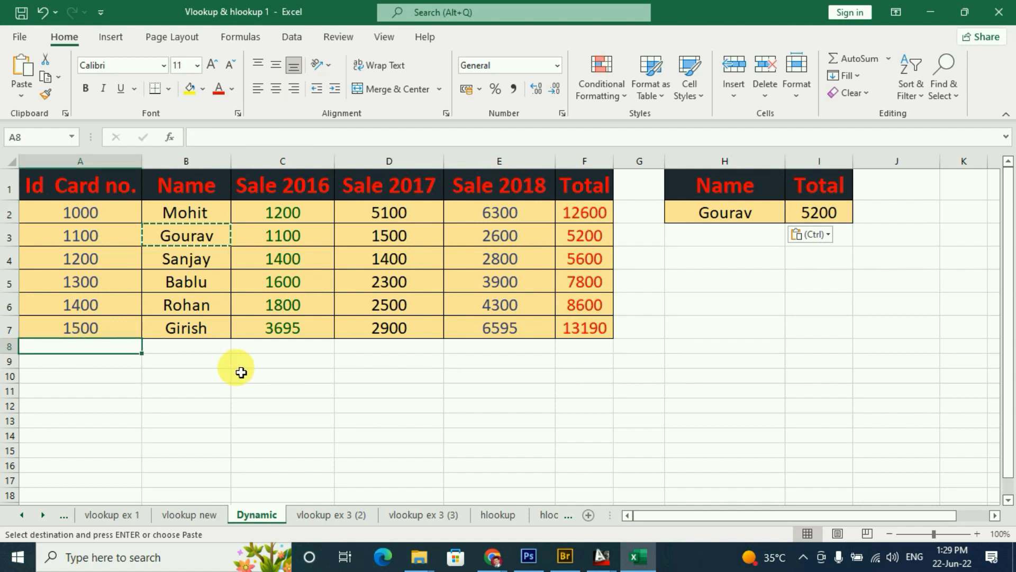
pyautogui.write('1600')
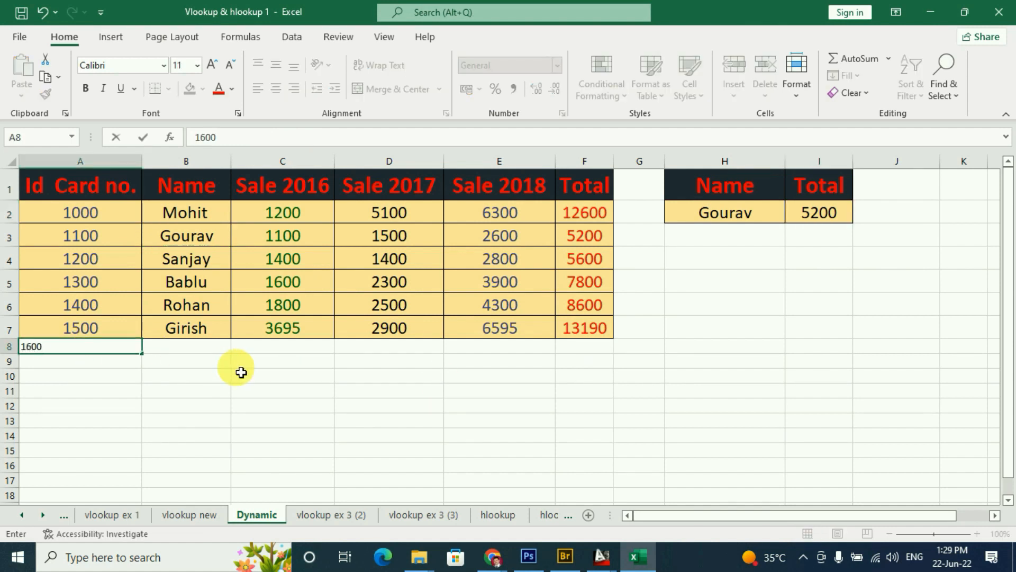
pyautogui.press('Return')
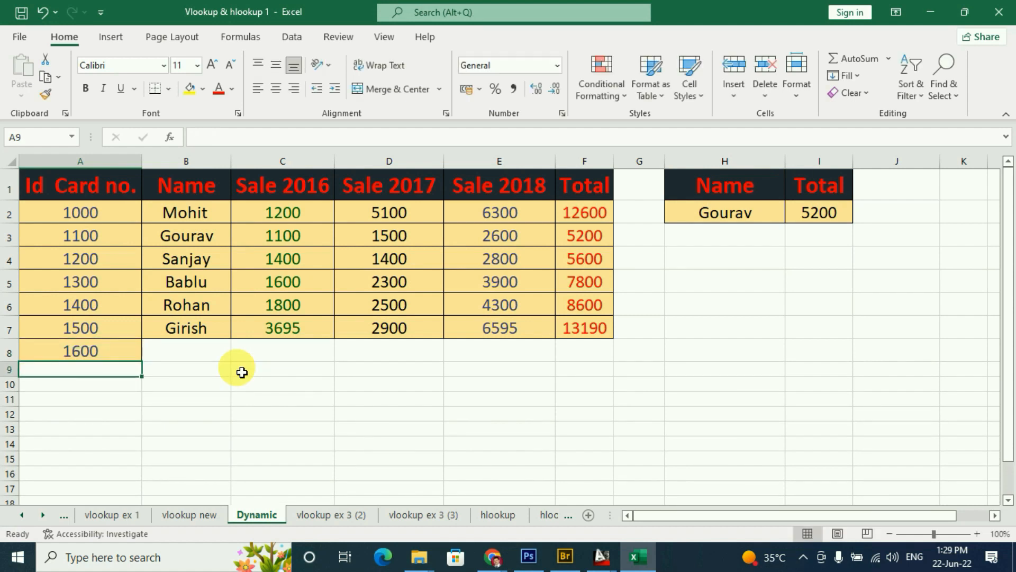
pyautogui.hotkey('ctrl', 'z')
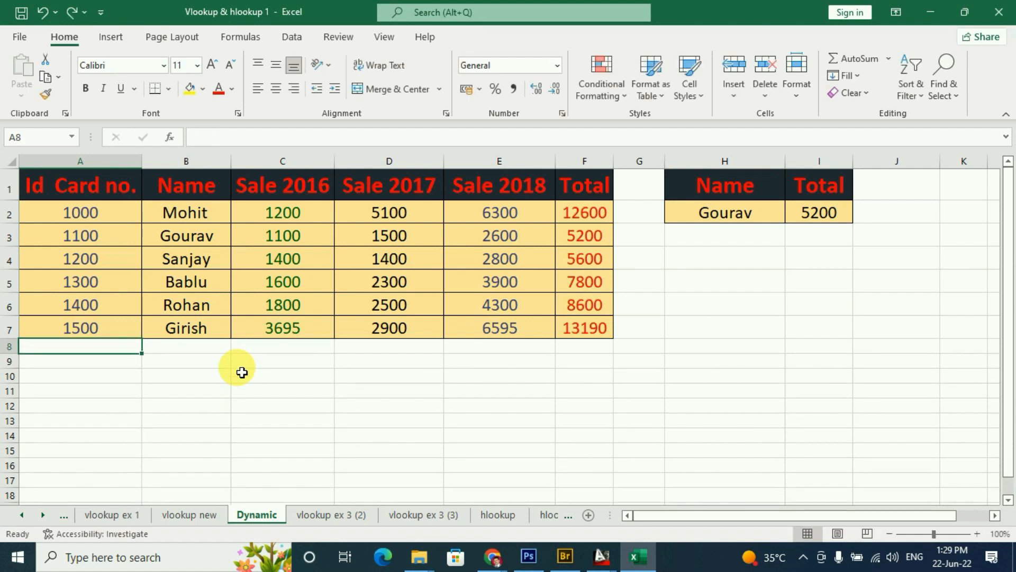
pyautogui.click(437, 422)
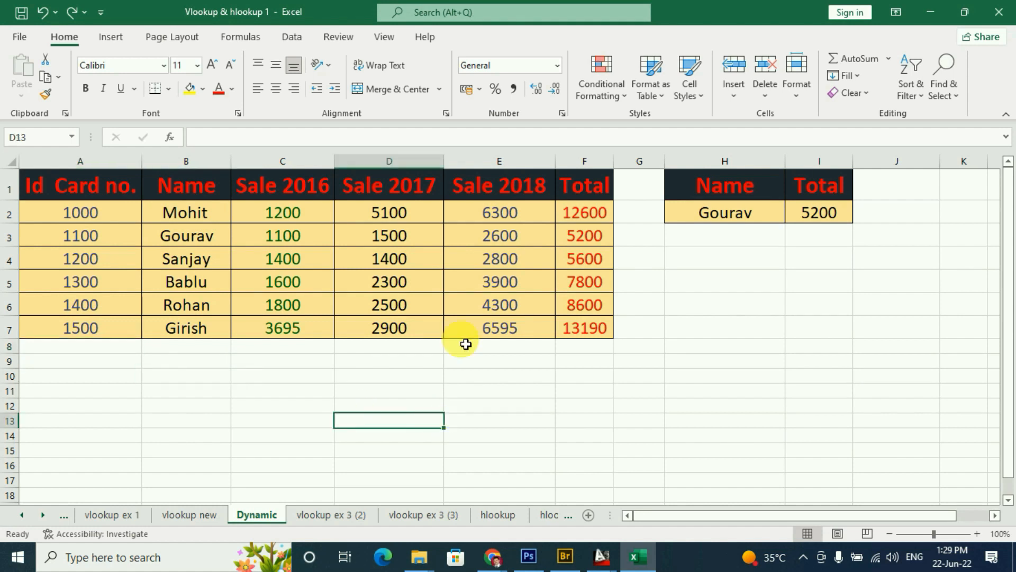
# Format the data range A1:F7 as a table with headers, using the blue style in the first row of the Medium styles
pyautogui.click(493, 258)
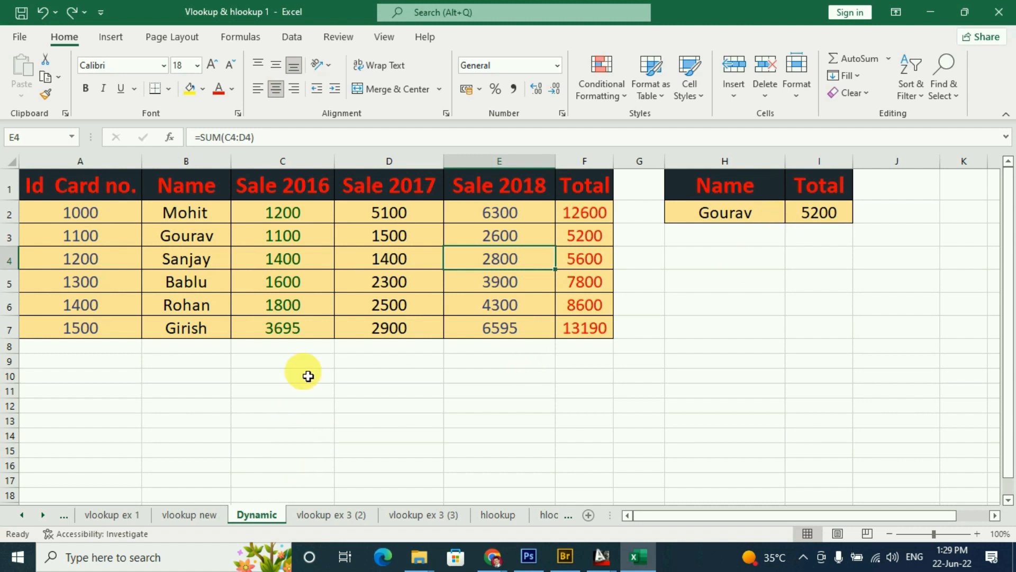
pyautogui.click(131, 204)
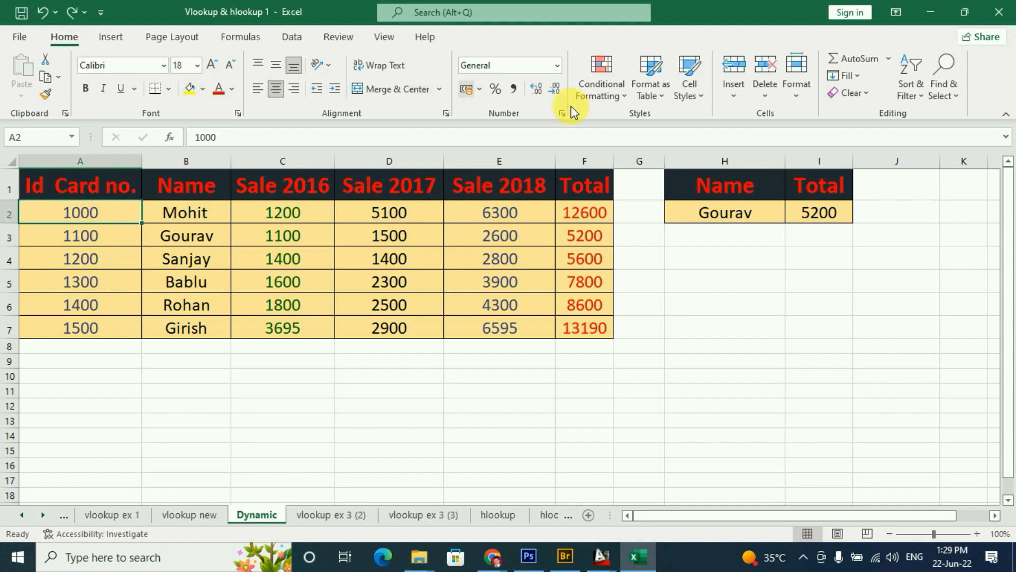
pyautogui.click(664, 93)
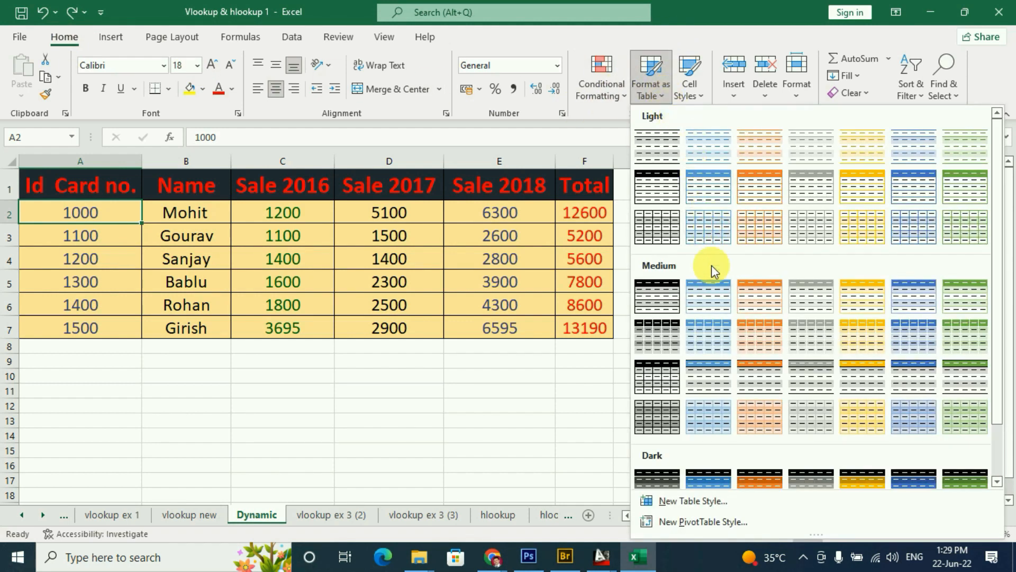
pyautogui.click(709, 292)
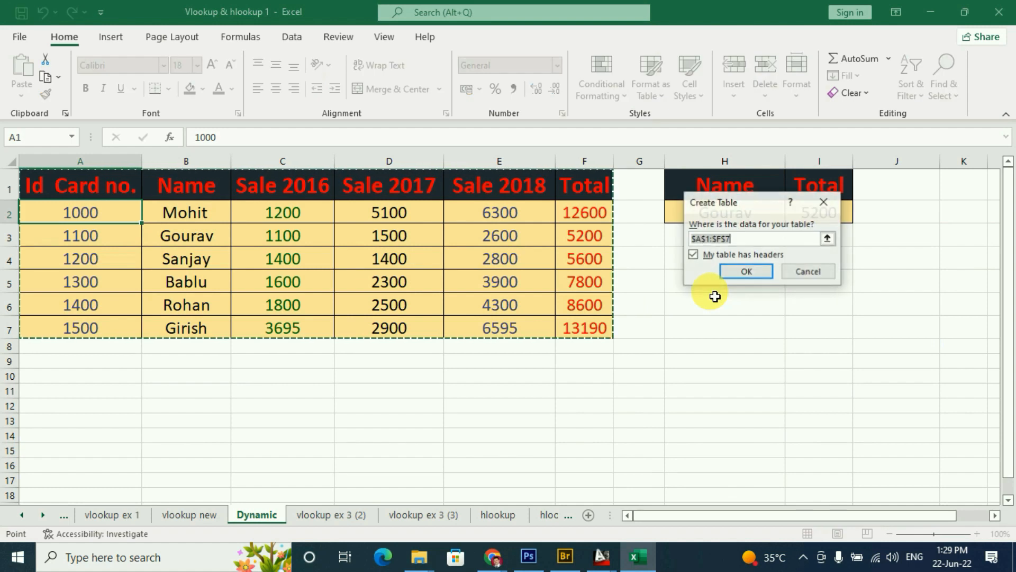
pyautogui.click(754, 272)
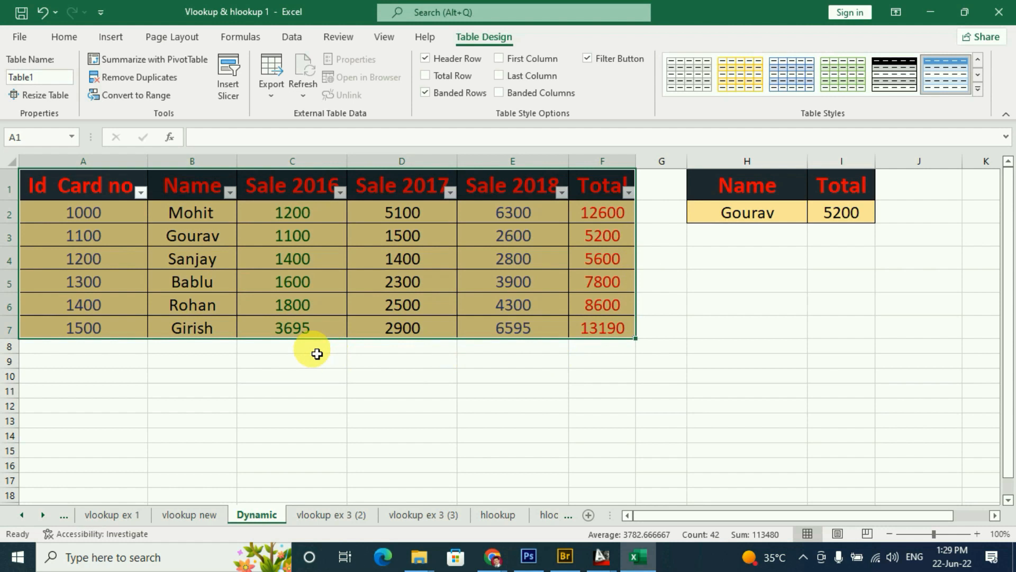
pyautogui.click(402, 258)
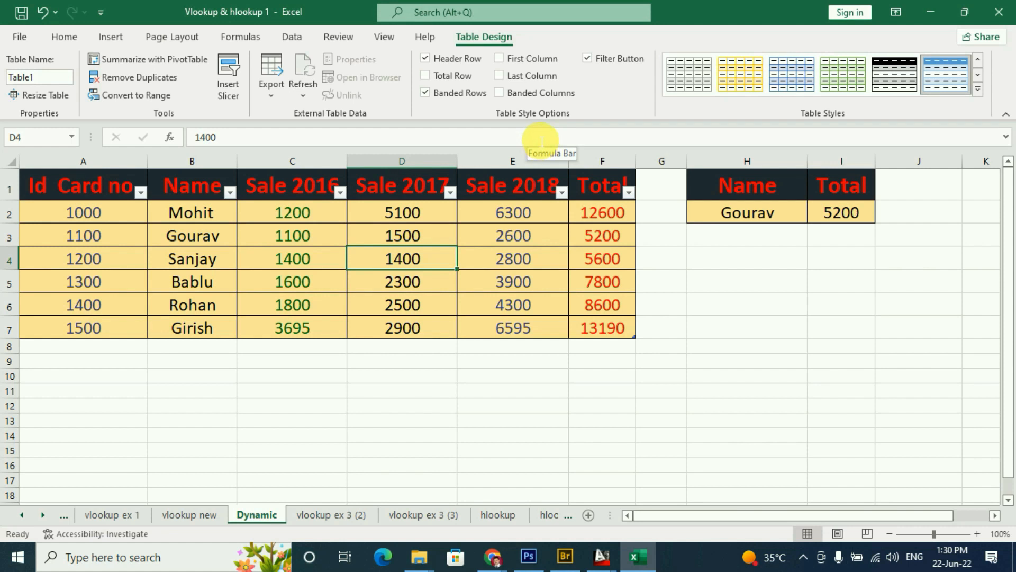
# Replace the formula in I2 with =VLOOKUP(H2,Table1[[#All],[Name]:[Total]],5,0), using the table's Name to Total columns as the lookup range
pyautogui.click(842, 213)
pyautogui.write('=')
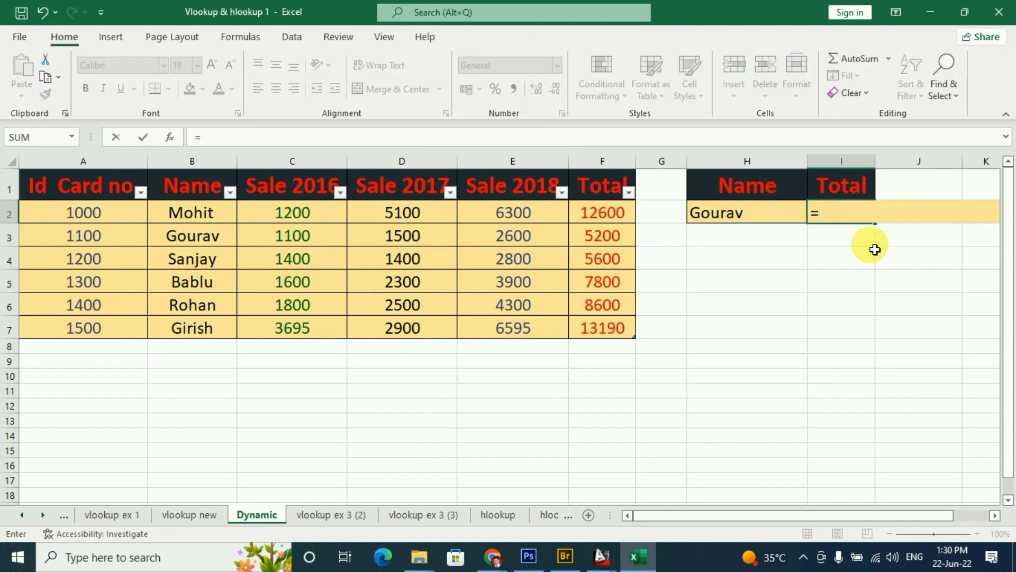
pyautogui.write('vlook')
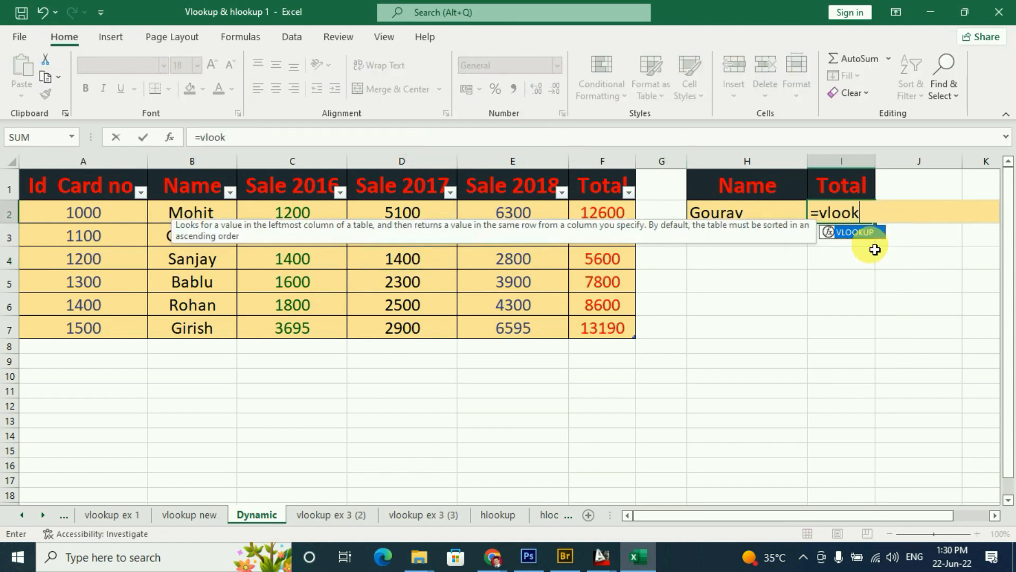
pyautogui.write('up(')
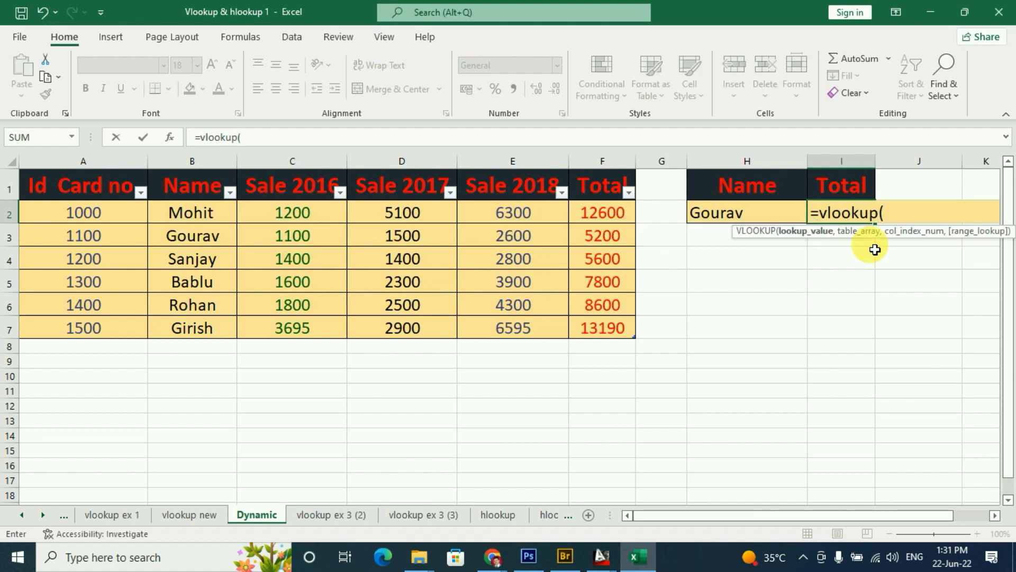
pyautogui.click(736, 217)
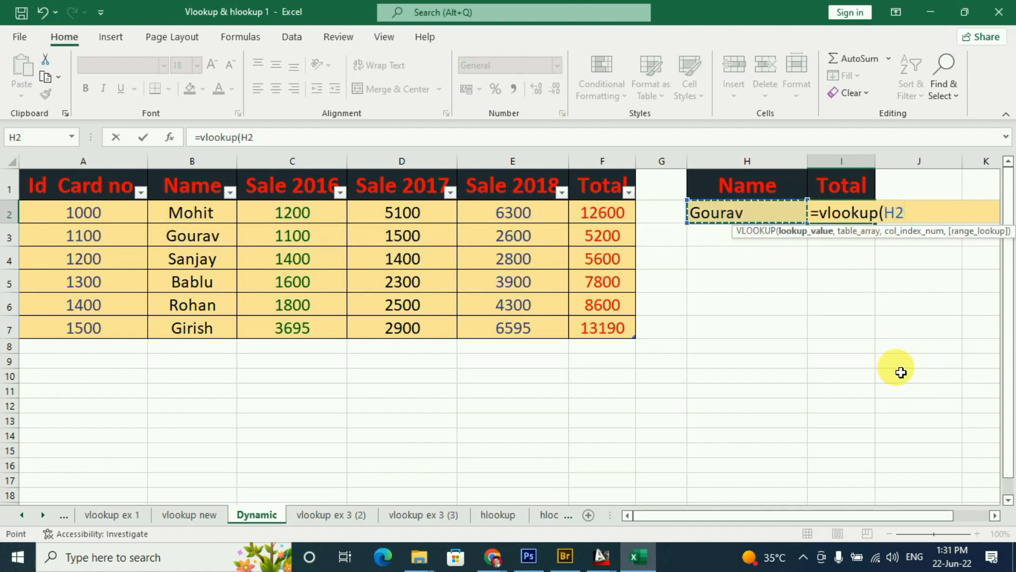
pyautogui.write(',')
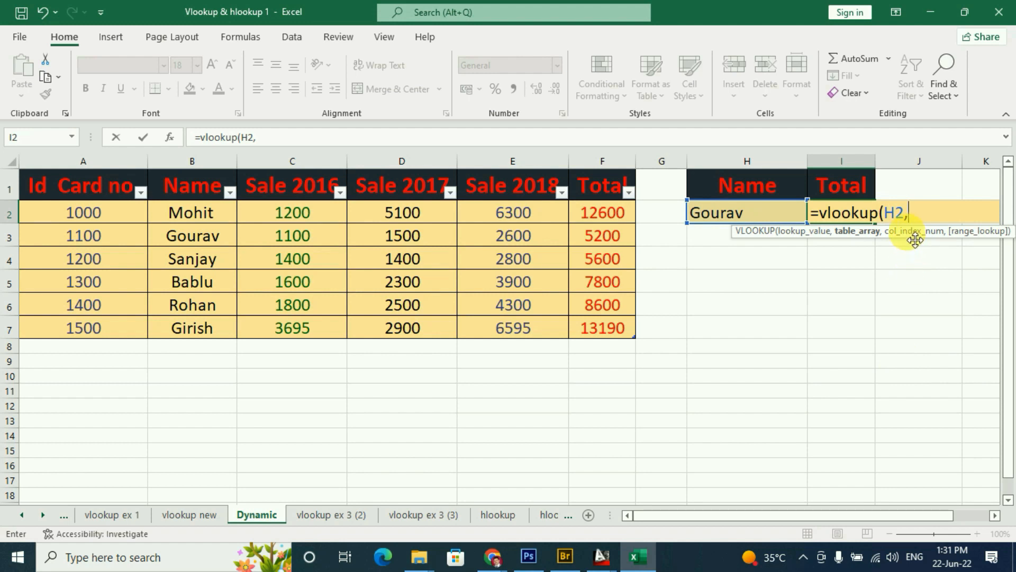
pyautogui.moveTo(193, 193); pyautogui.dragTo(620, 330)
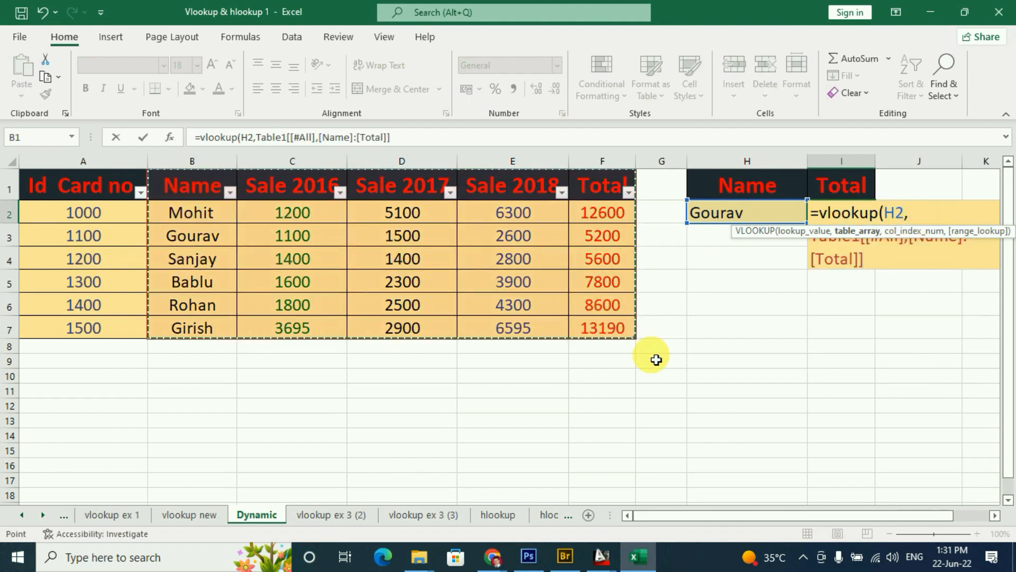
pyautogui.write(',')
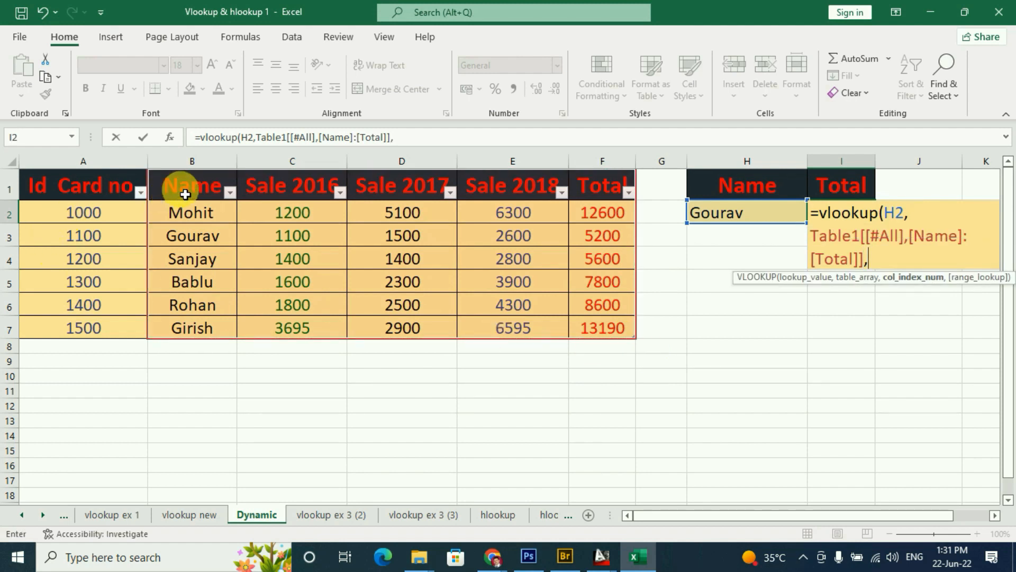
pyautogui.write('5')
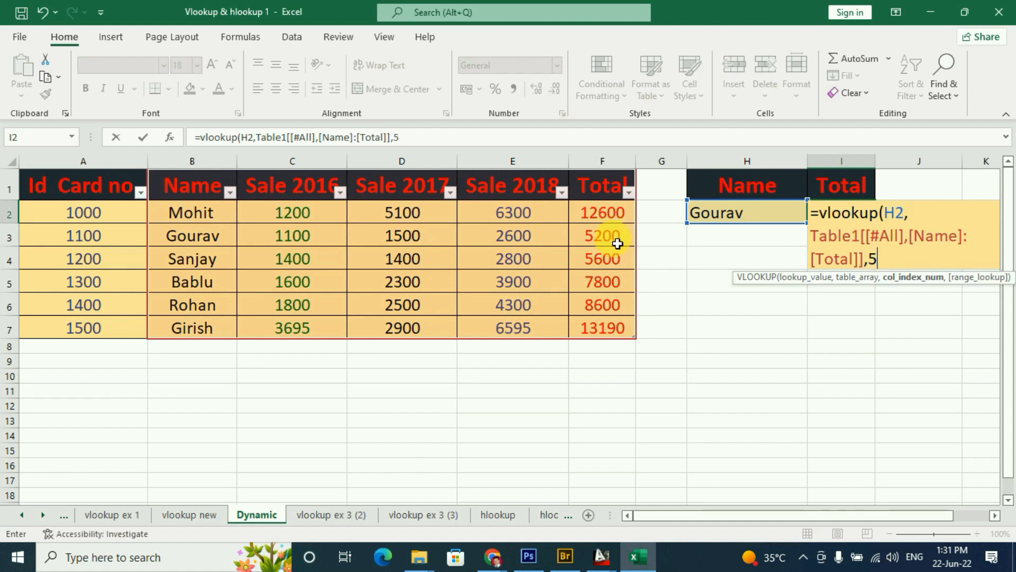
pyautogui.write(',0')
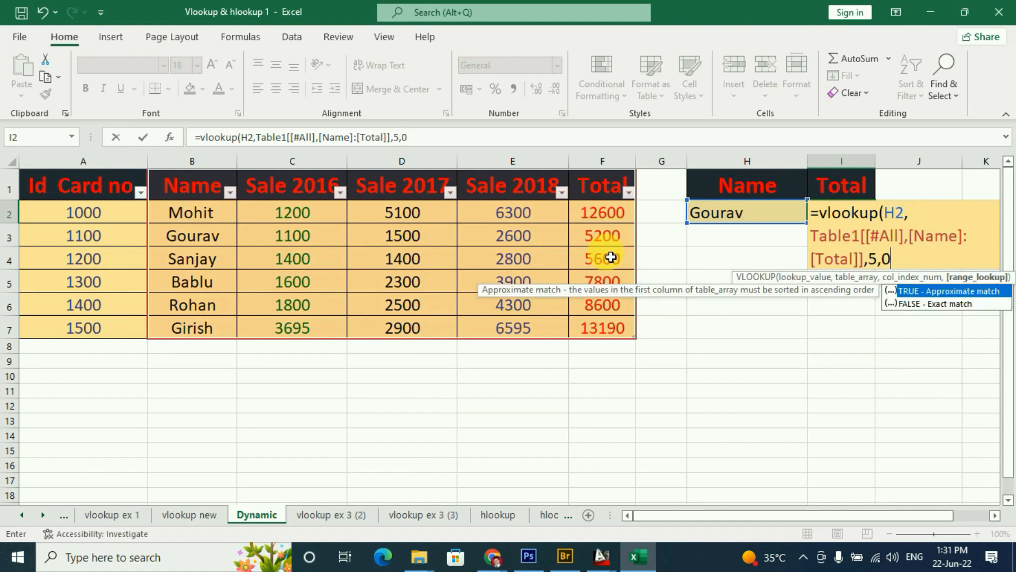
pyautogui.press('Return')
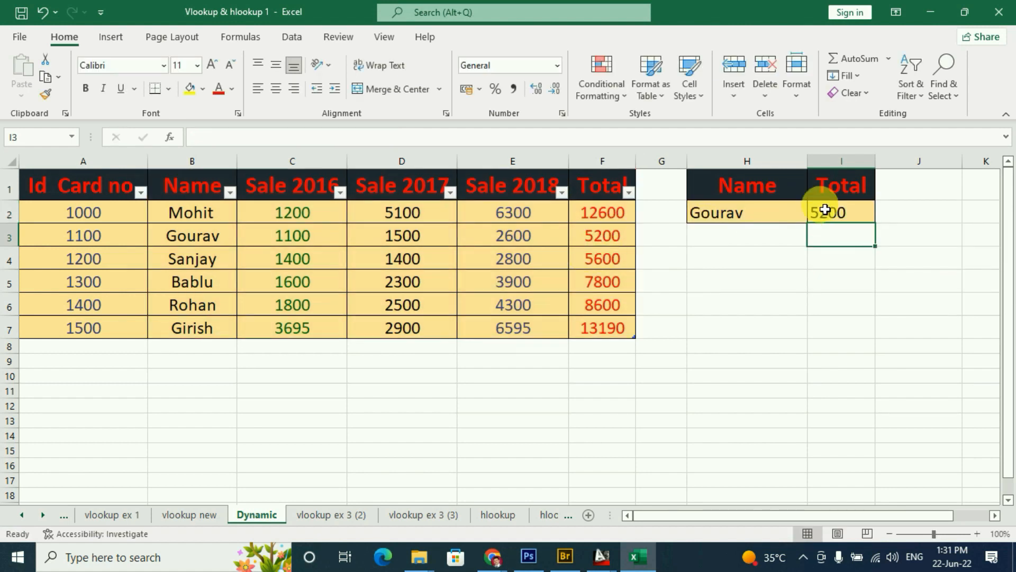
# Review the formula in I2 and test it by copying the name from B5 into H2
pyautogui.click(738, 222)
pyautogui.click(827, 215)
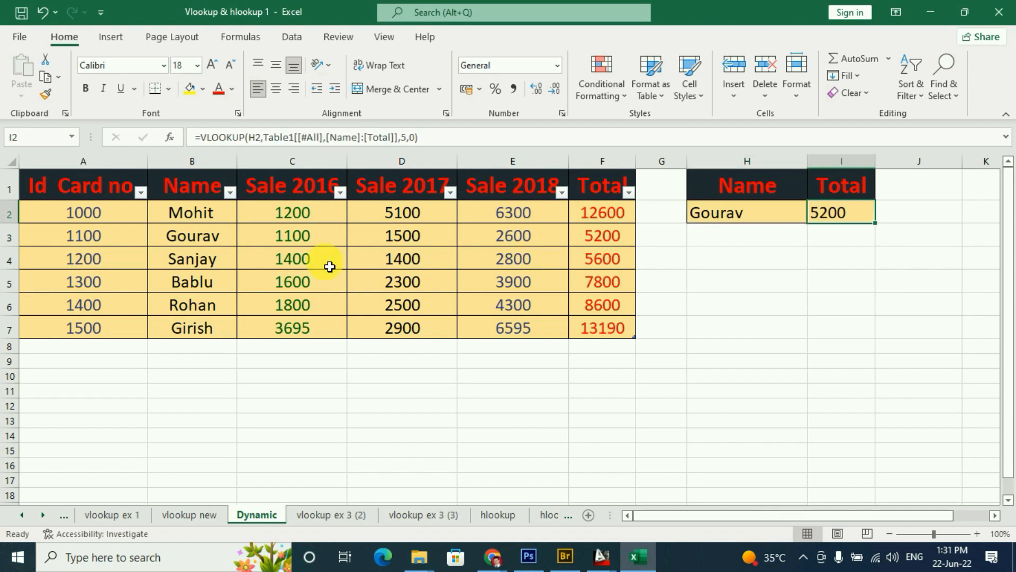
pyautogui.click(201, 282)
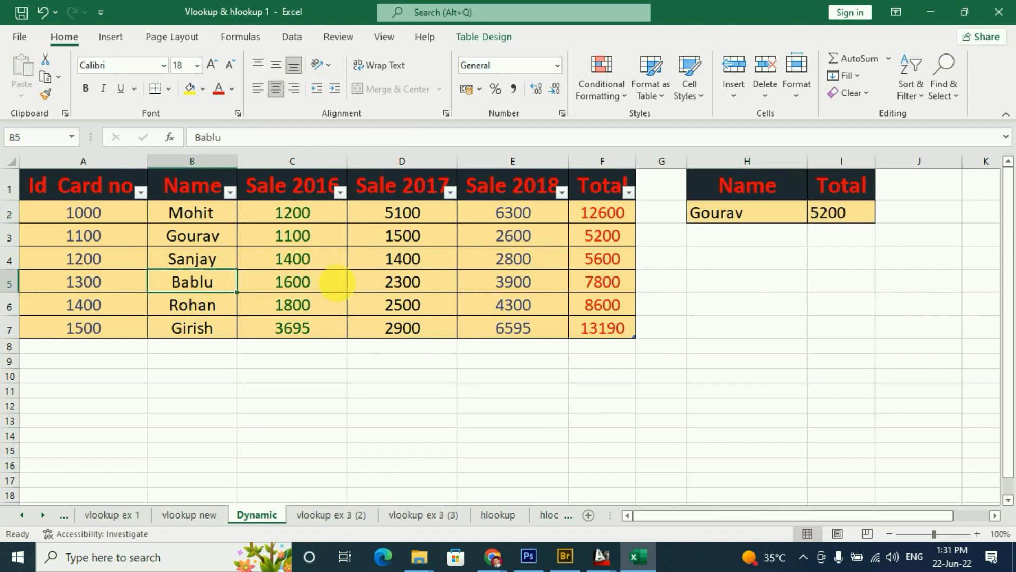
pyautogui.hotkey('ctrl', 'c')
pyautogui.click(740, 216)
pyautogui.hotkey('ctrl', 'v')
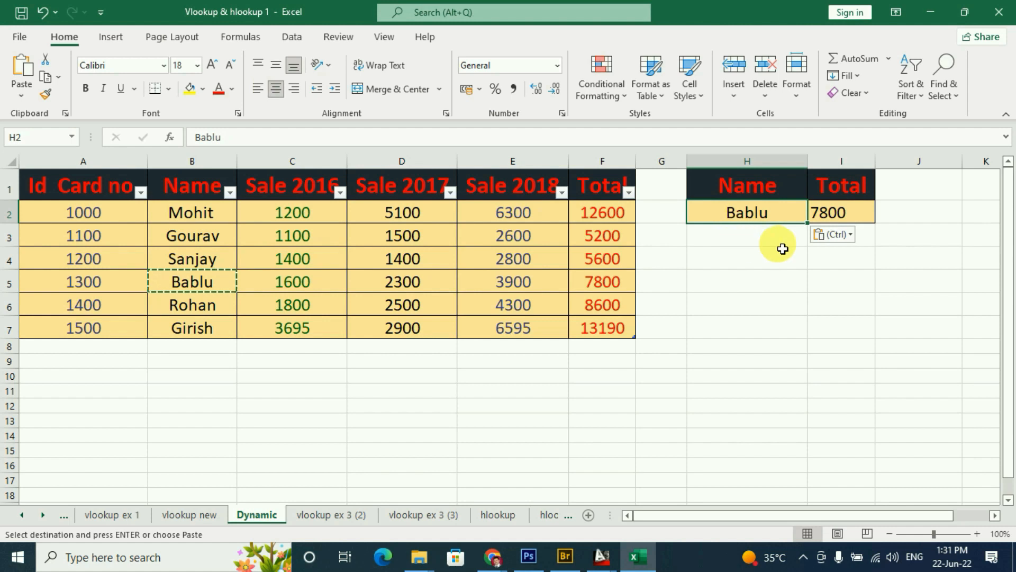
# Add a record in row 8 with the following Id Card no., a name, Sale 2016 of 8975 and Sale 2017 of 3652
pyautogui.click(78, 350)
pyautogui.write('16')
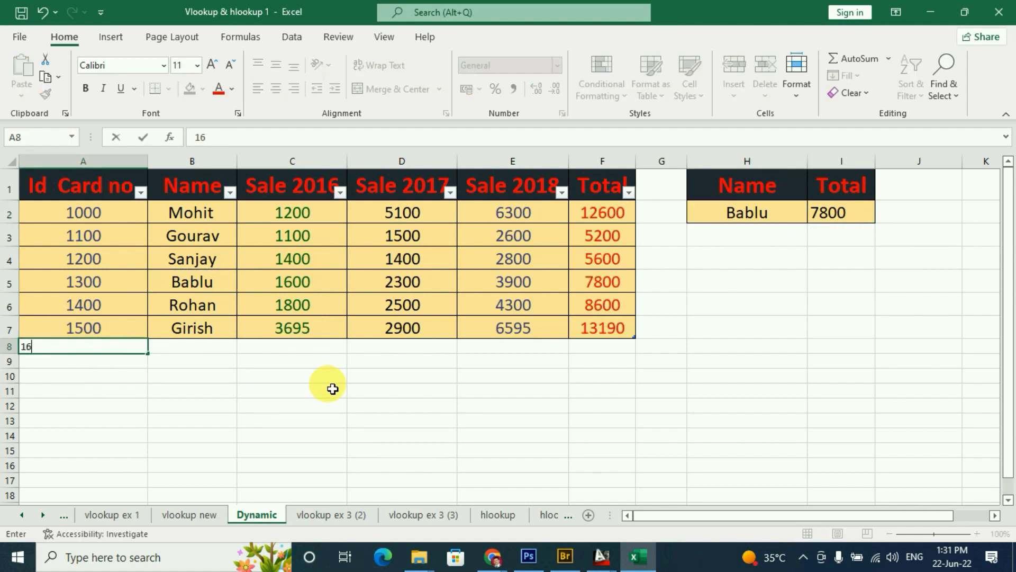
pyautogui.write('00')
pyautogui.press('Tab')
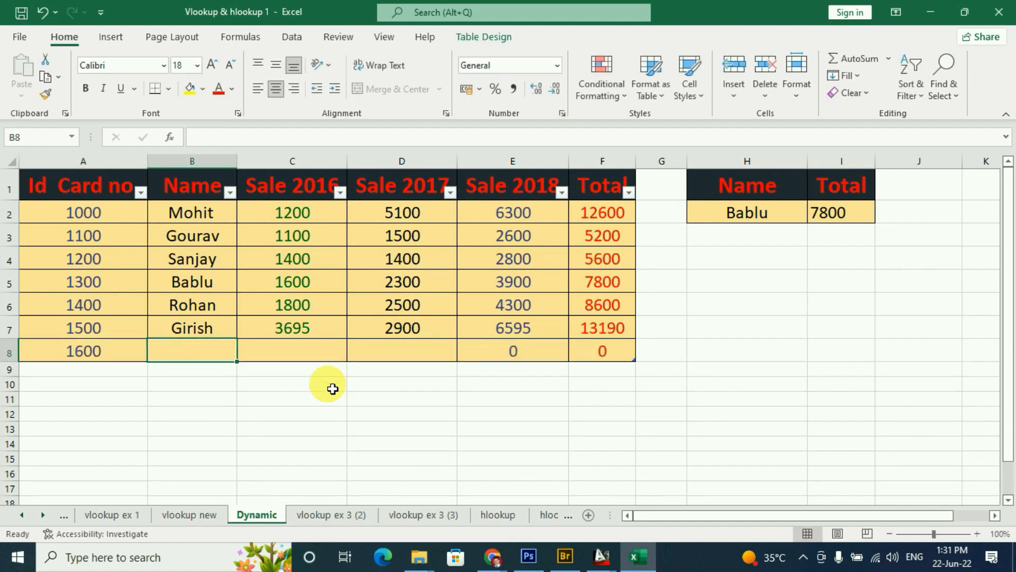
pyautogui.write('Heena')
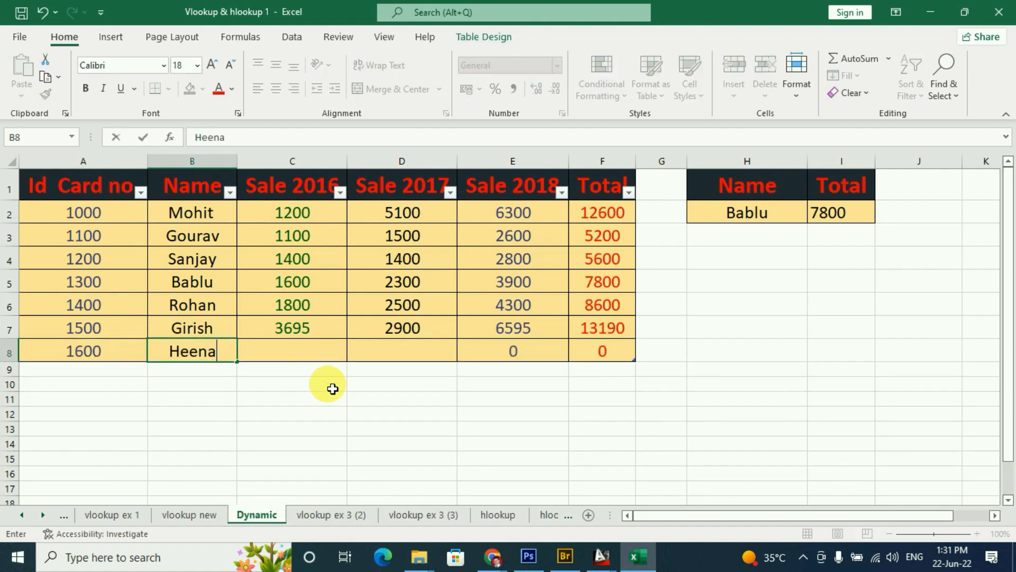
pyautogui.press('Tab')
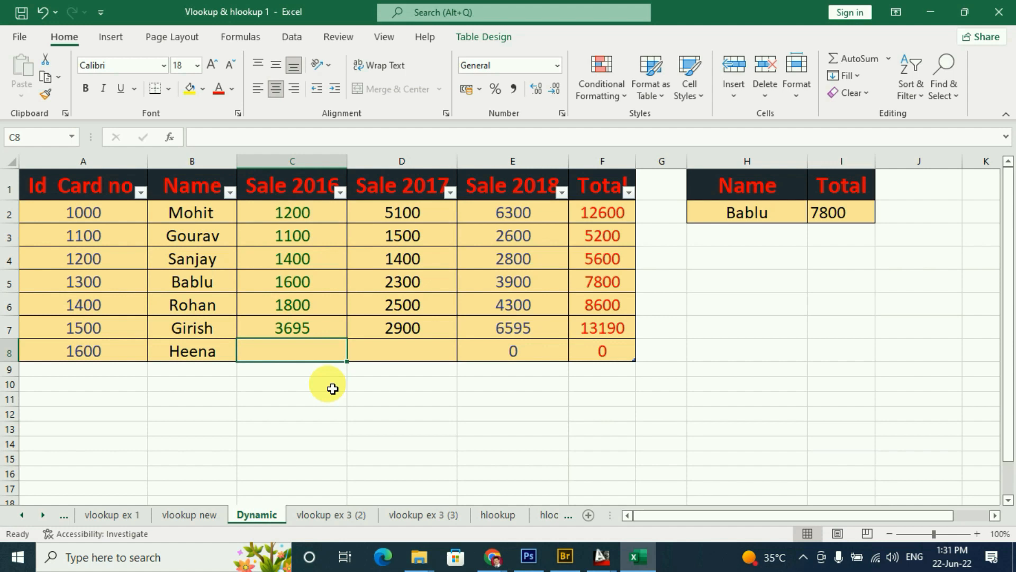
pyautogui.write('8975')
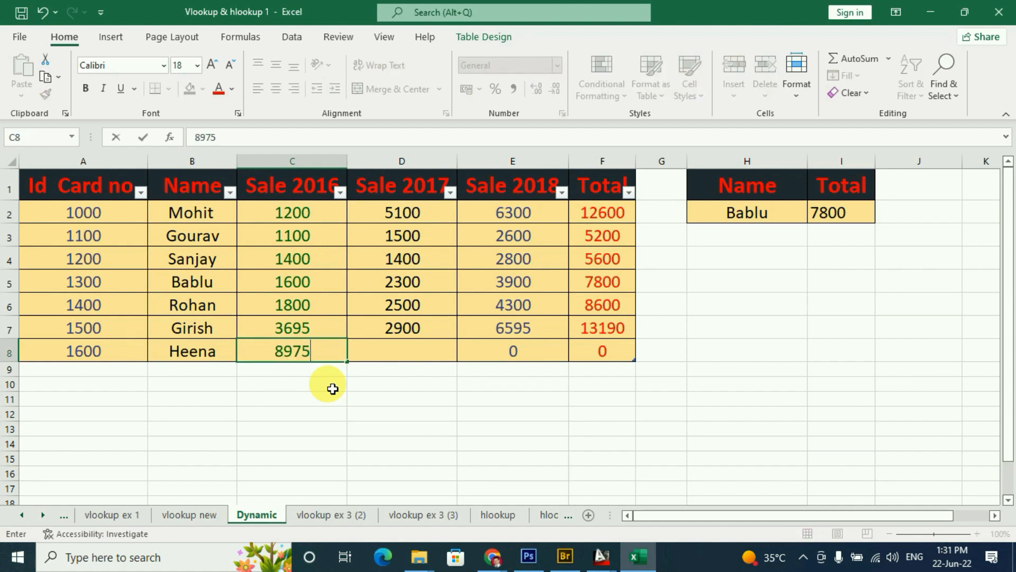
pyautogui.press('Tab')
pyautogui.write('36')
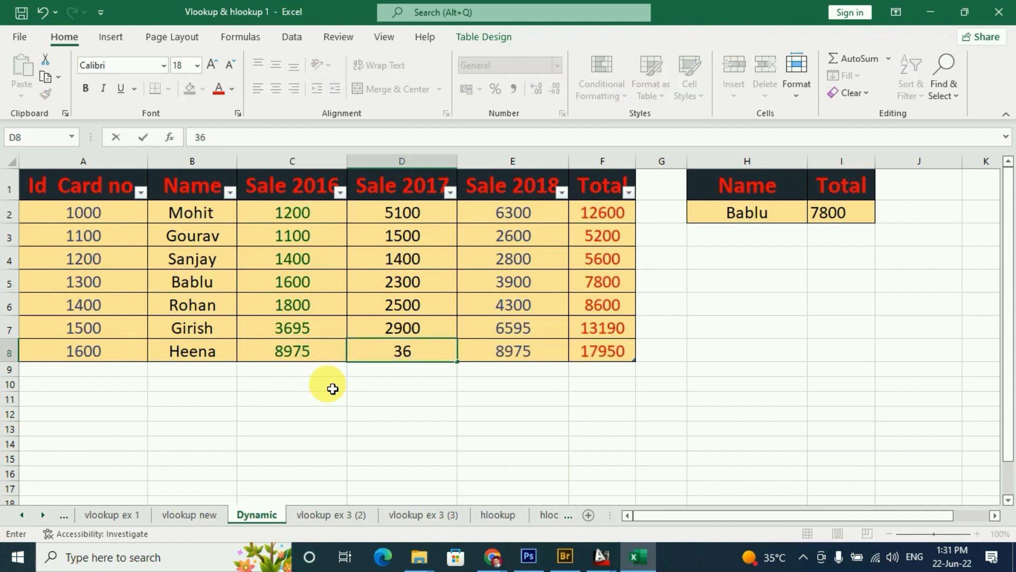
pyautogui.write('52')
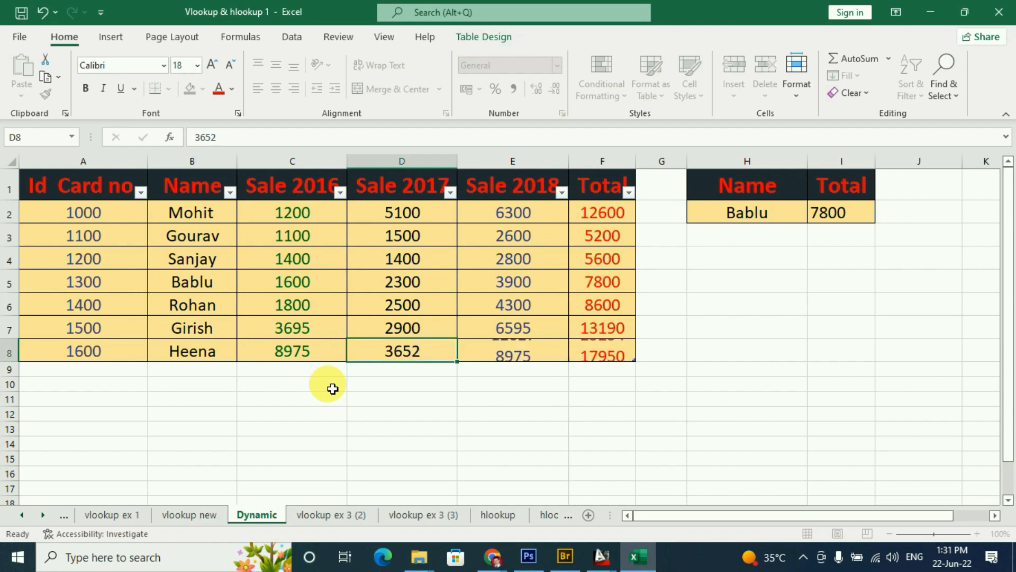
pyautogui.press('Return')
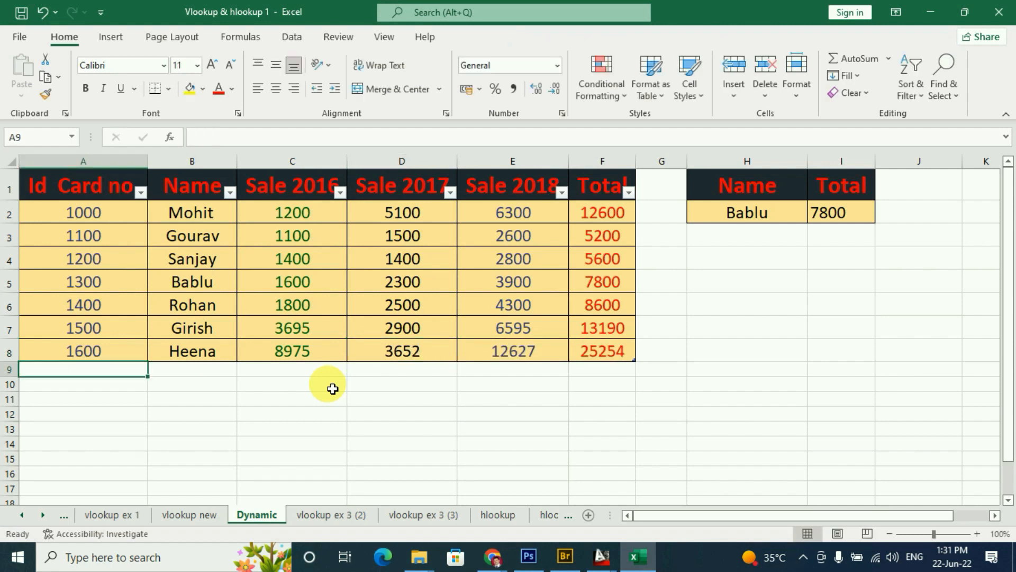
# Copy the newly added name from B8 into H2 and check the total returned in I2
pyautogui.click(175, 354)
pyautogui.hotkey('ctrl', 'c')
pyautogui.click(731, 212)
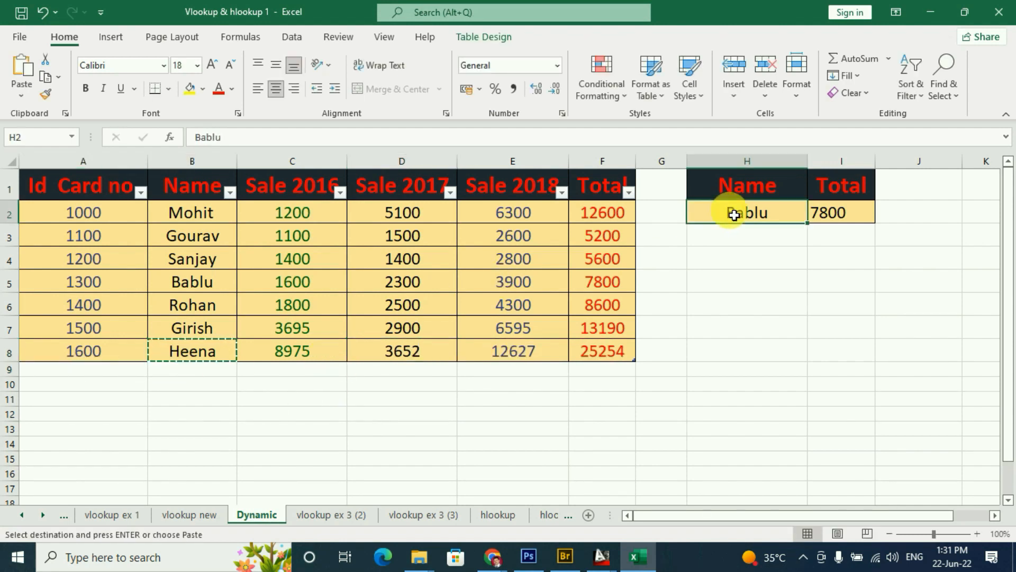
pyautogui.hotkey('ctrl', 'v')
pyautogui.click(832, 213)
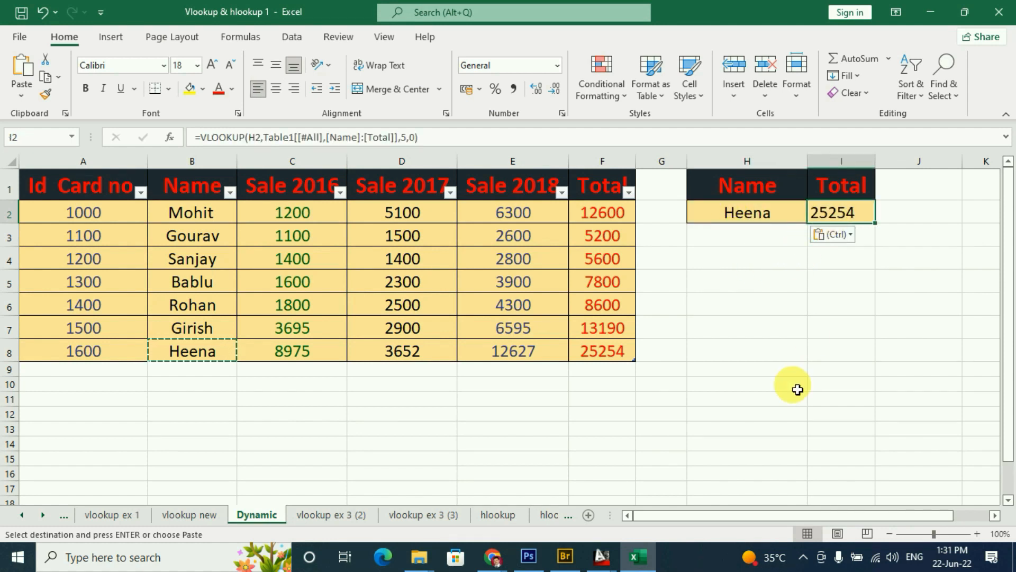
# Add a record in row 9 with the following Id Card no., a name, Sale 2016 of 4569 and Sale 2017 of 3652
pyautogui.click(76, 373)
pyautogui.press('Escape')
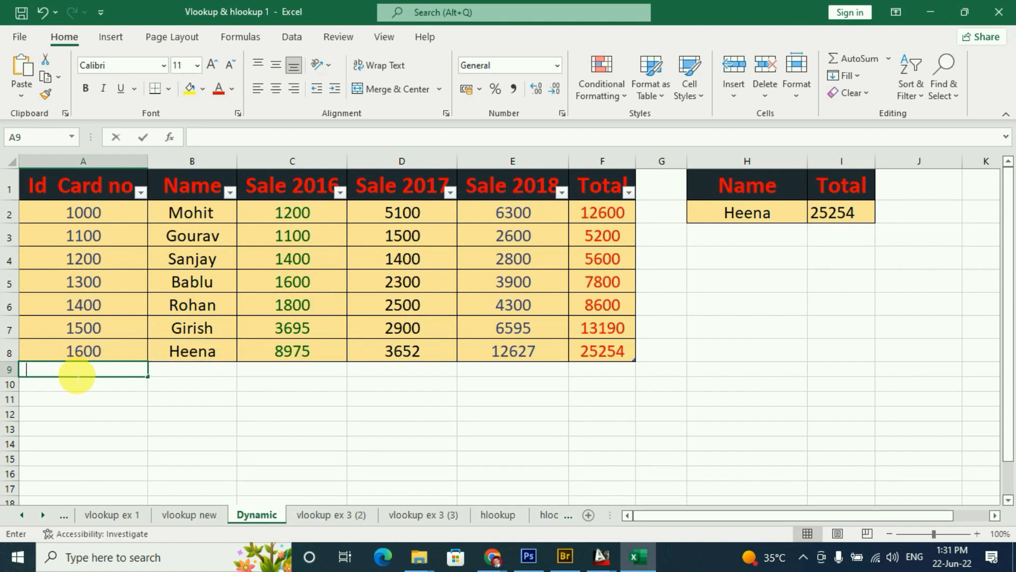
pyautogui.write('1700')
pyautogui.press('Tab')
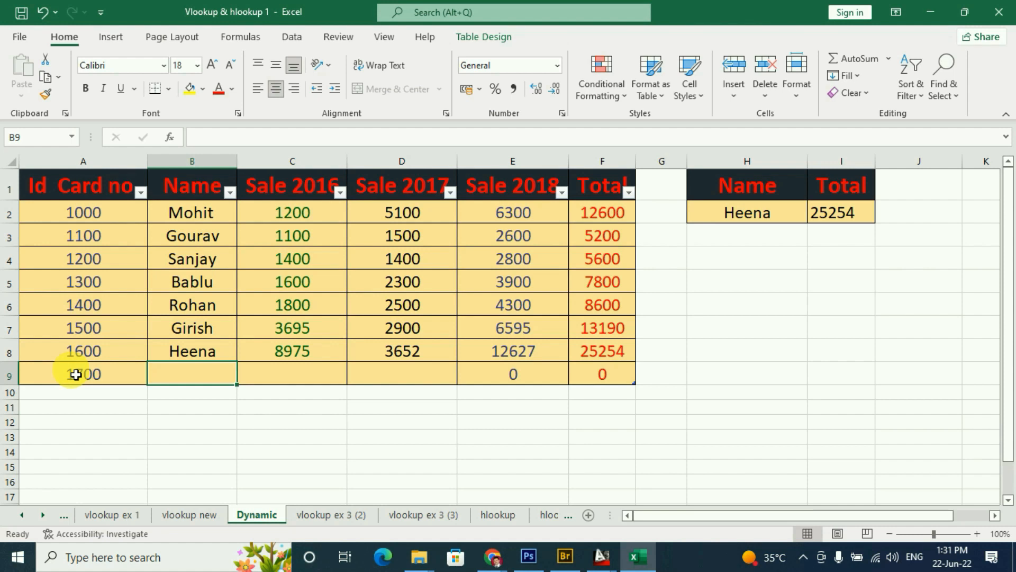
pyautogui.write('vibha')
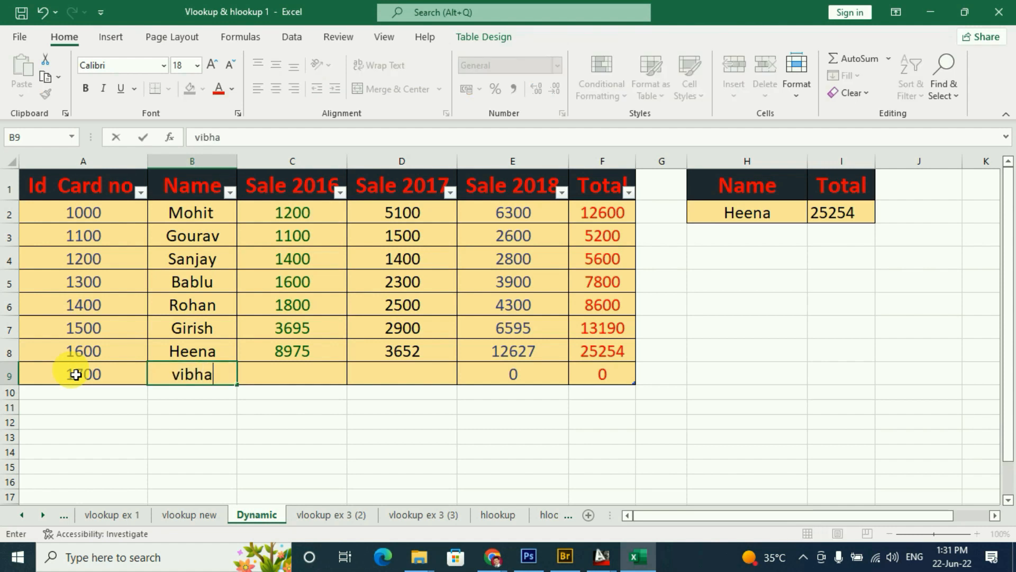
pyautogui.press('Tab')
pyautogui.write('4569')
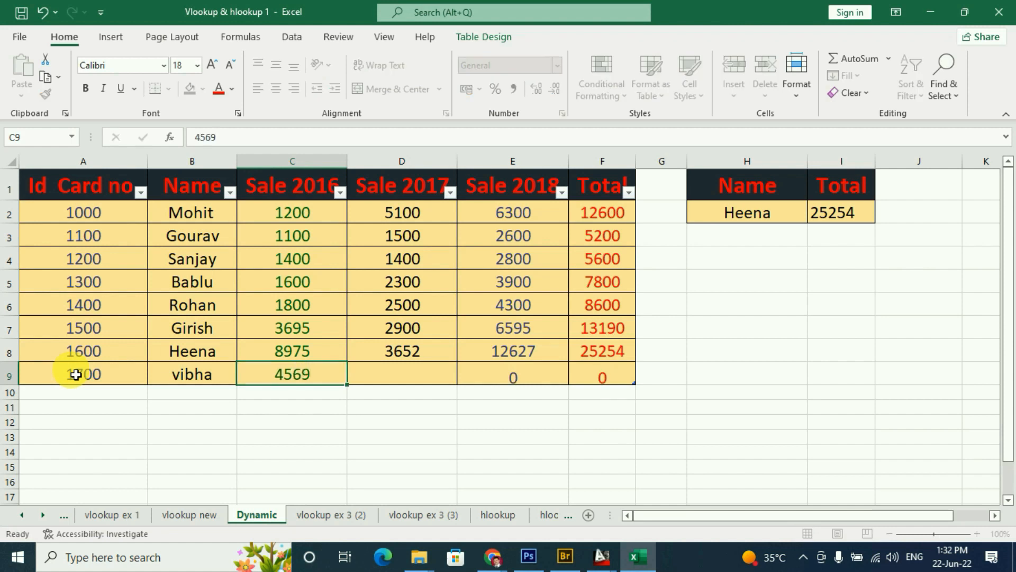
pyautogui.press('Tab')
pyautogui.write('3')
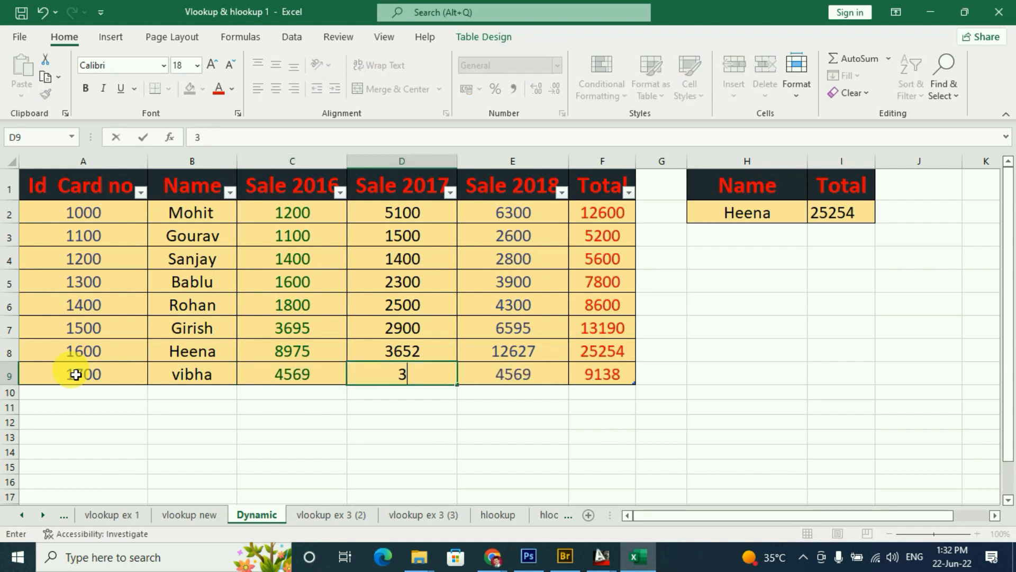
pyautogui.write('6524')
pyautogui.press('BackSpace')
pyautogui.press('Return')
# Copy the name from B9 into H2 and inspect the table-based VLOOKUP formula and its total in I2
pyautogui.click(204, 370)
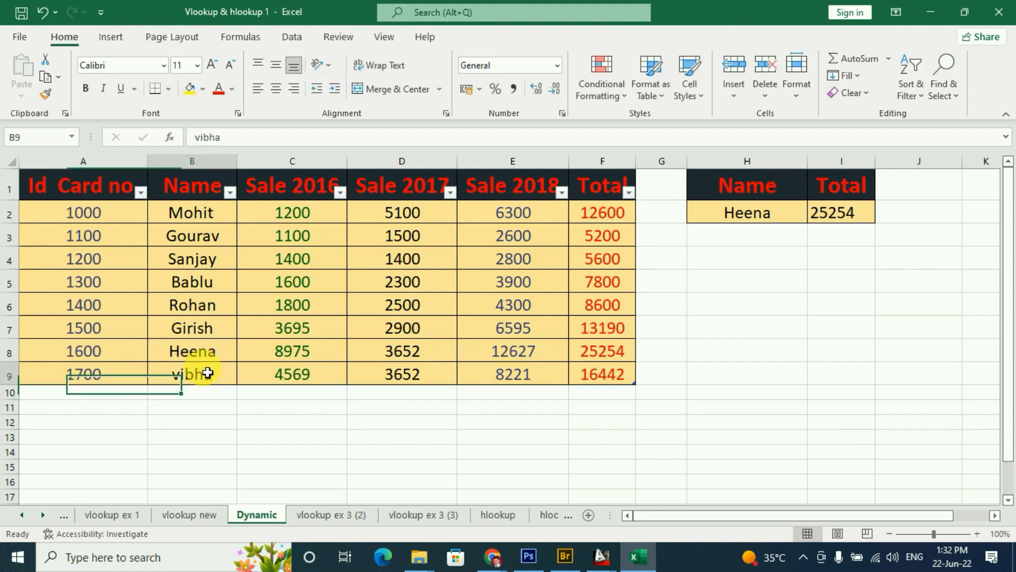
pyautogui.hotkey('ctrl', 'c')
pyautogui.click(744, 219)
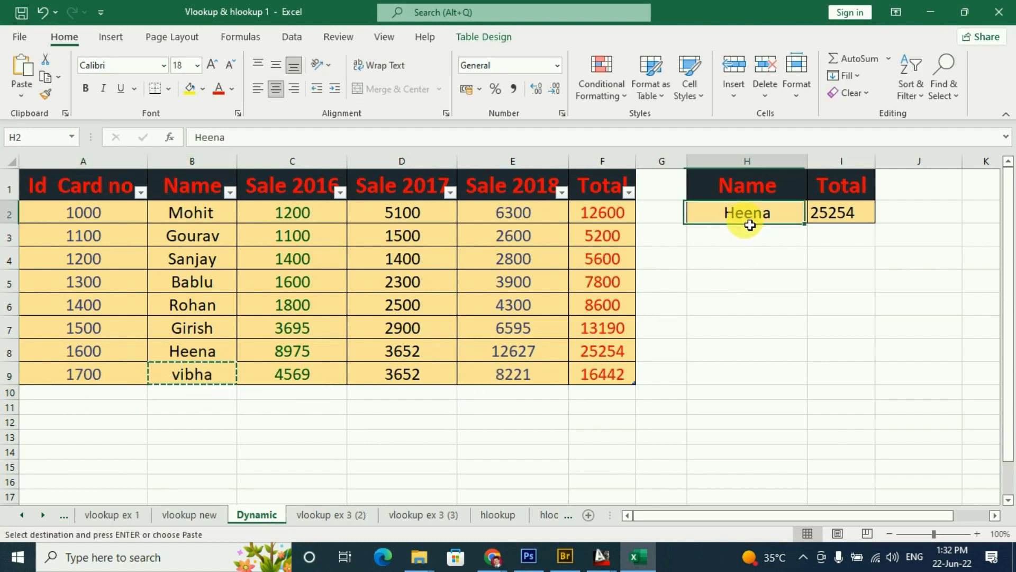
pyautogui.hotkey('ctrl', 'v')
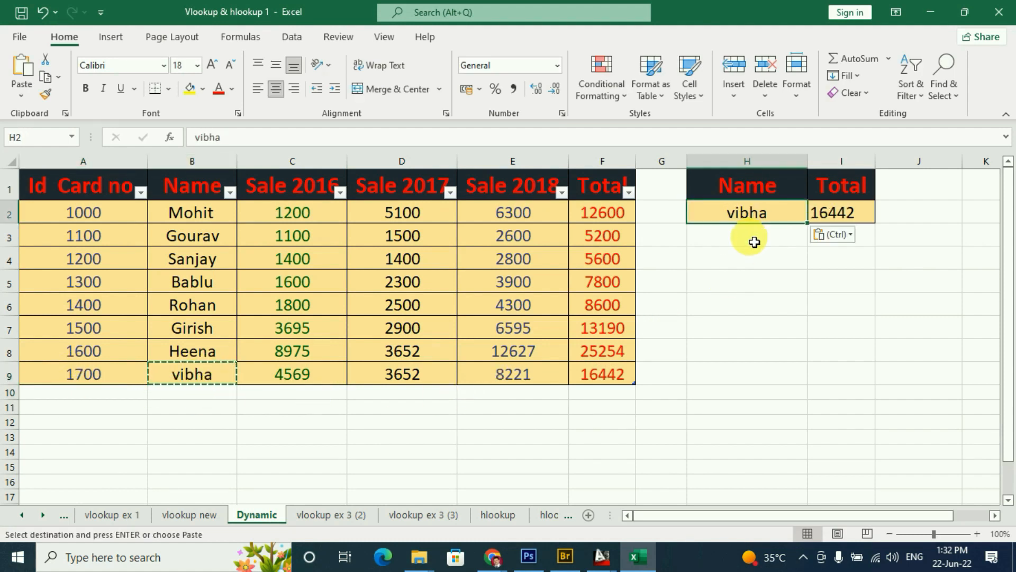
pyautogui.click(842, 216)
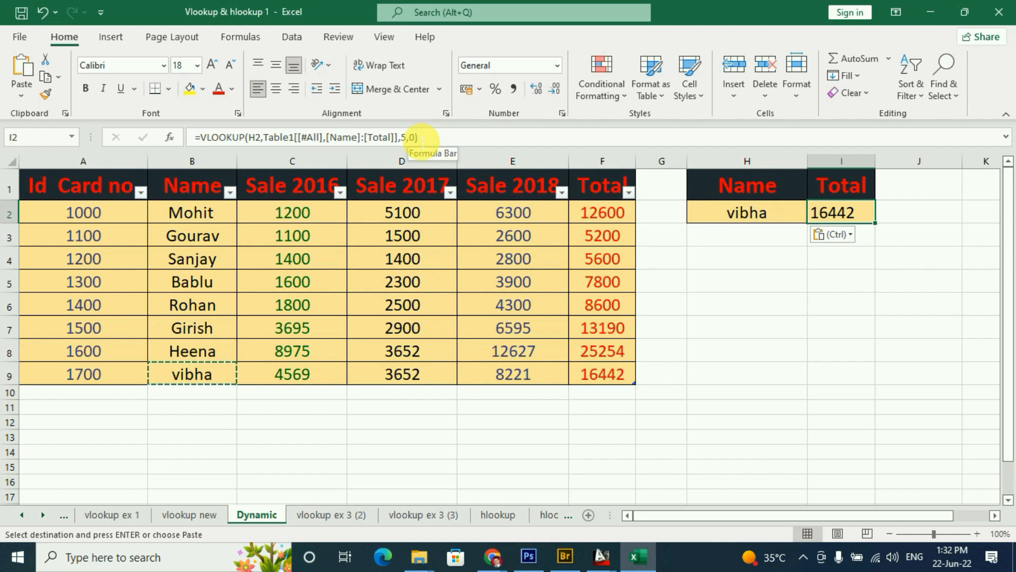
# Go past the bank transaction sheet to the vlookup ex 3 (3) sheet with the student roll and room numbers, and select C12
pyautogui.click(332, 514)
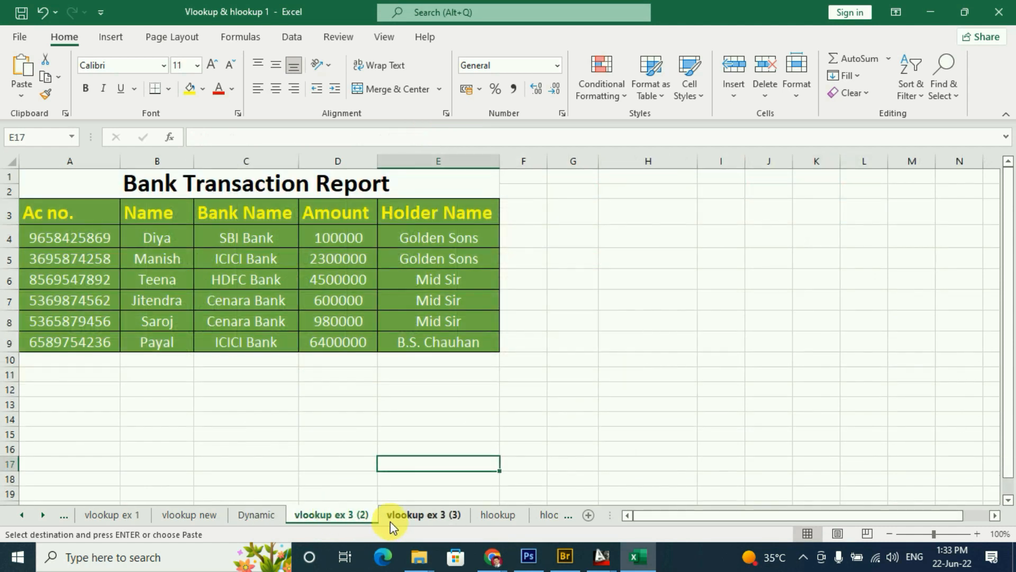
pyautogui.click(411, 517)
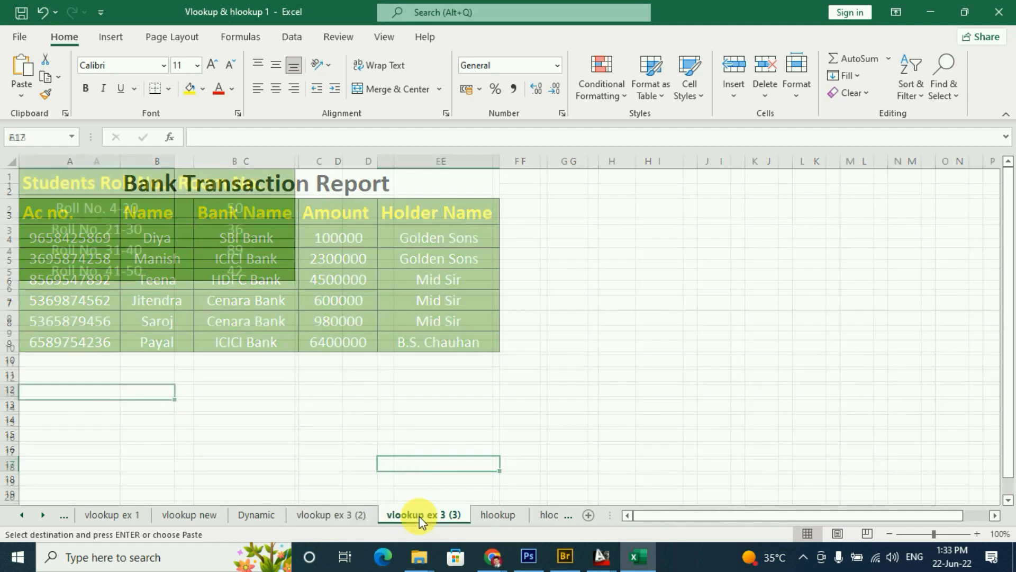
pyautogui.click(323, 380)
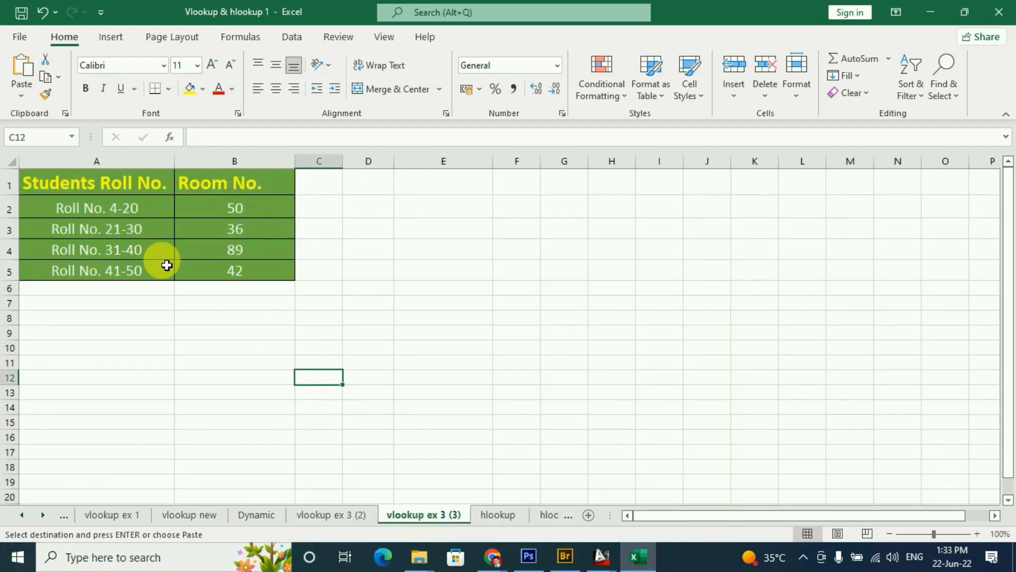
# Examine the student roll number ranges in A2:A5 and their room numbers in column B
pyautogui.click(121, 213)
pyautogui.click(122, 230)
pyautogui.click(128, 249)
pyautogui.click(134, 270)
pyautogui.click(228, 208)
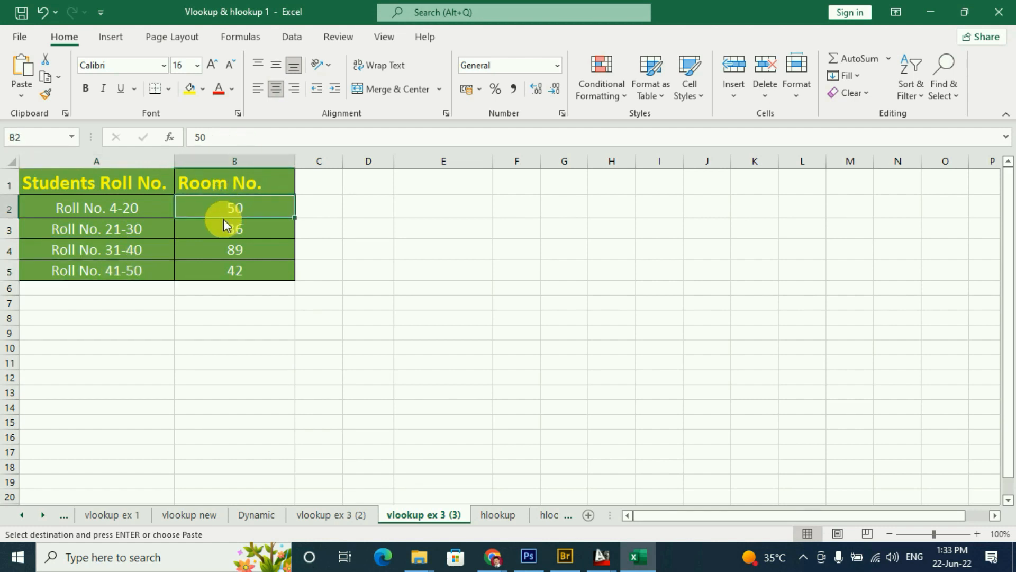
pyautogui.click(229, 229)
pyautogui.click(231, 248)
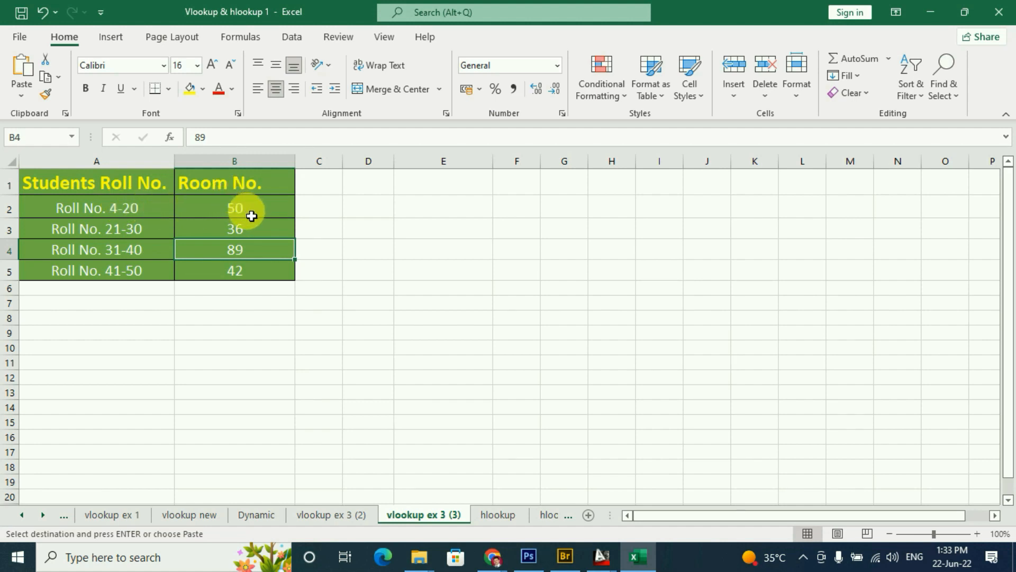
pyautogui.click(245, 213)
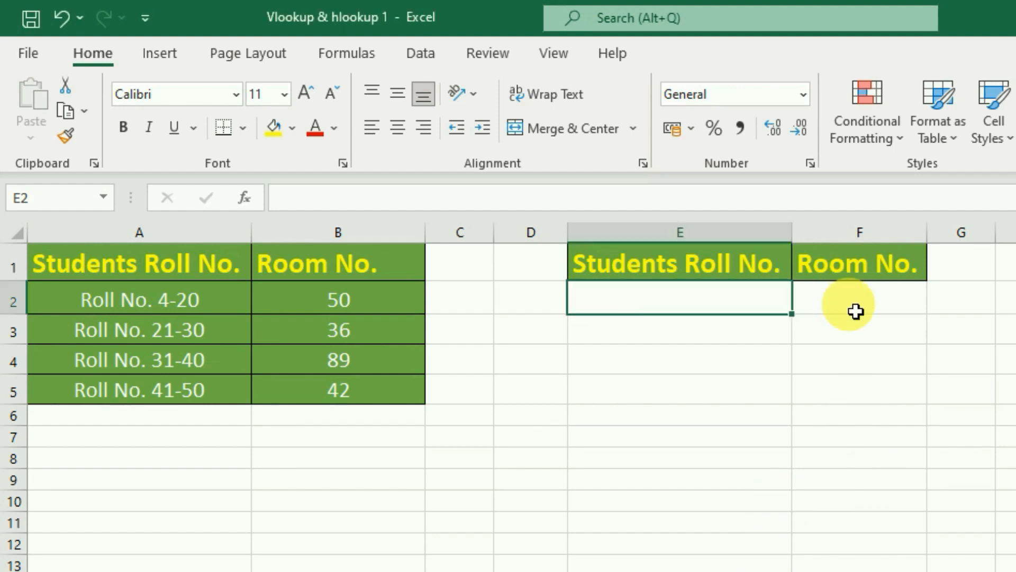
# Enter =VLOOKUP(E2,A1:B5,2,0) in F2 to look up the room number by exact match
pyautogui.click(879, 311)
pyautogui.write('=')
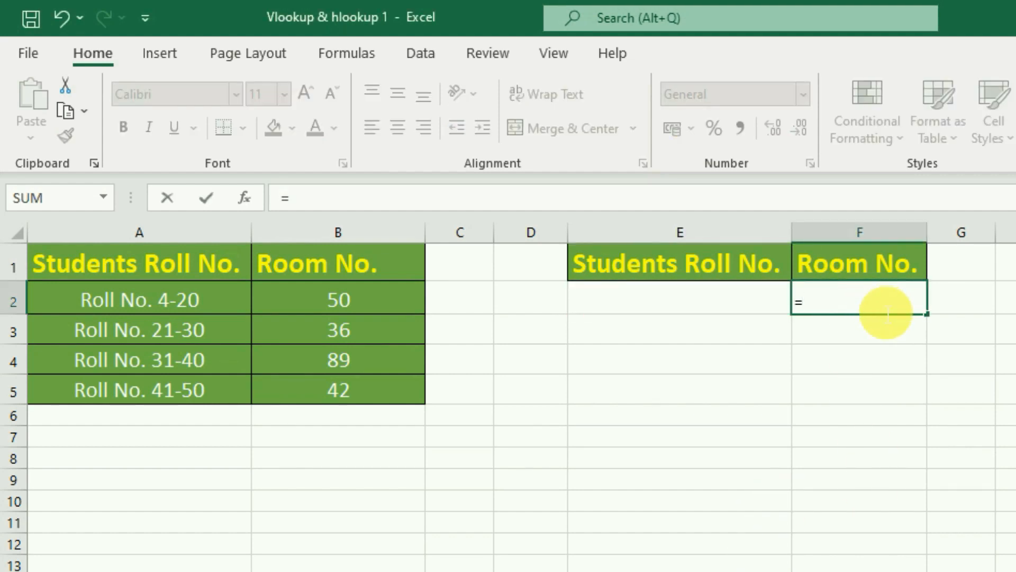
pyautogui.write('vlooku')
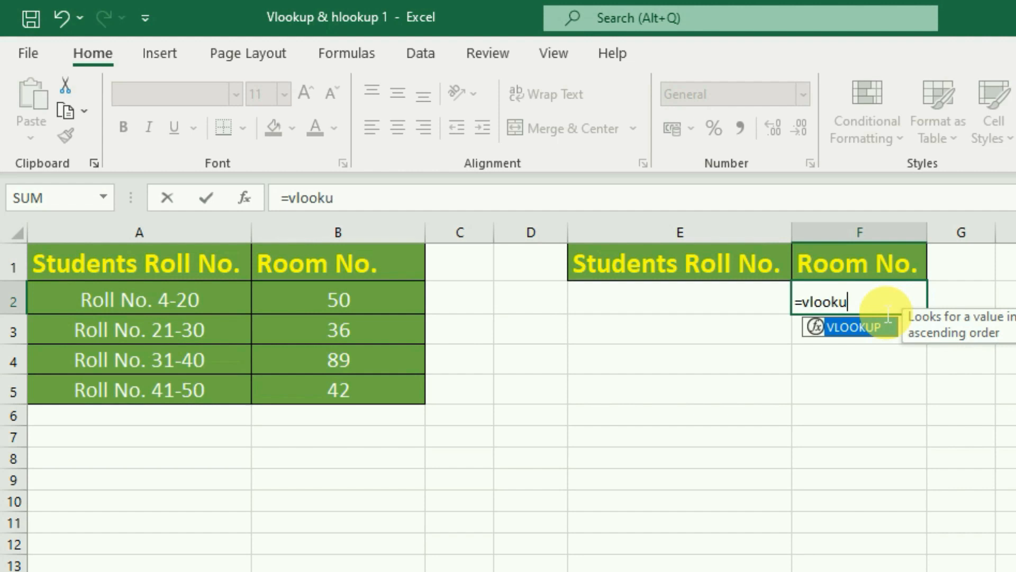
pyautogui.write('p(')
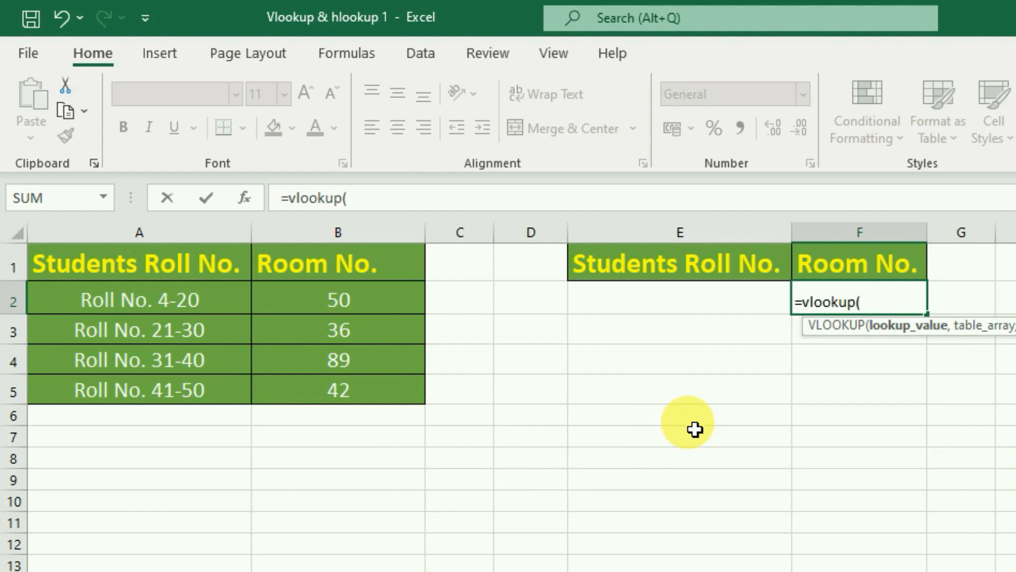
pyautogui.click(694, 312)
pyautogui.write(',')
pyautogui.moveTo(63, 275); pyautogui.dragTo(356, 391)
pyautogui.write(',')
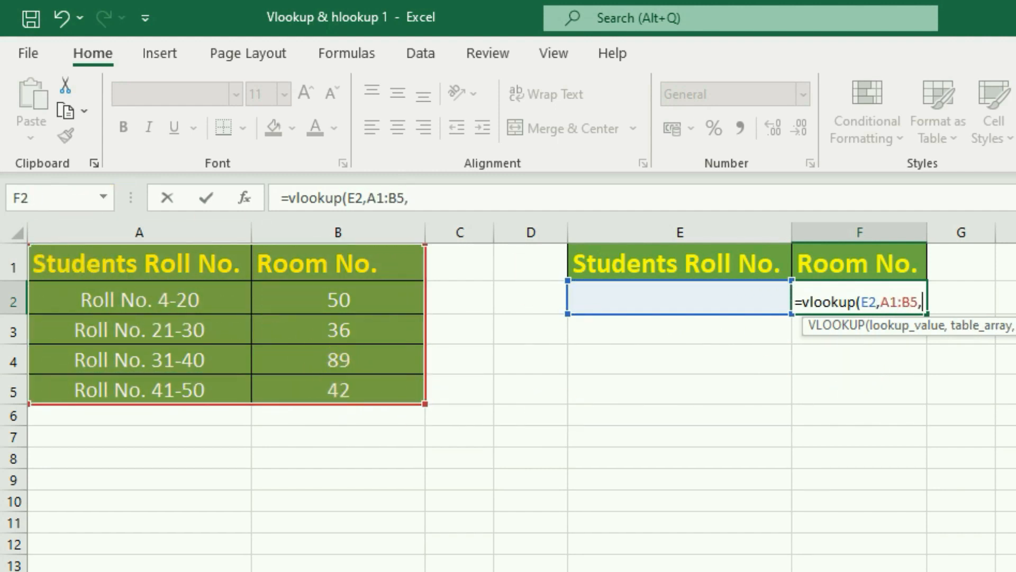
pyautogui.write('2,')
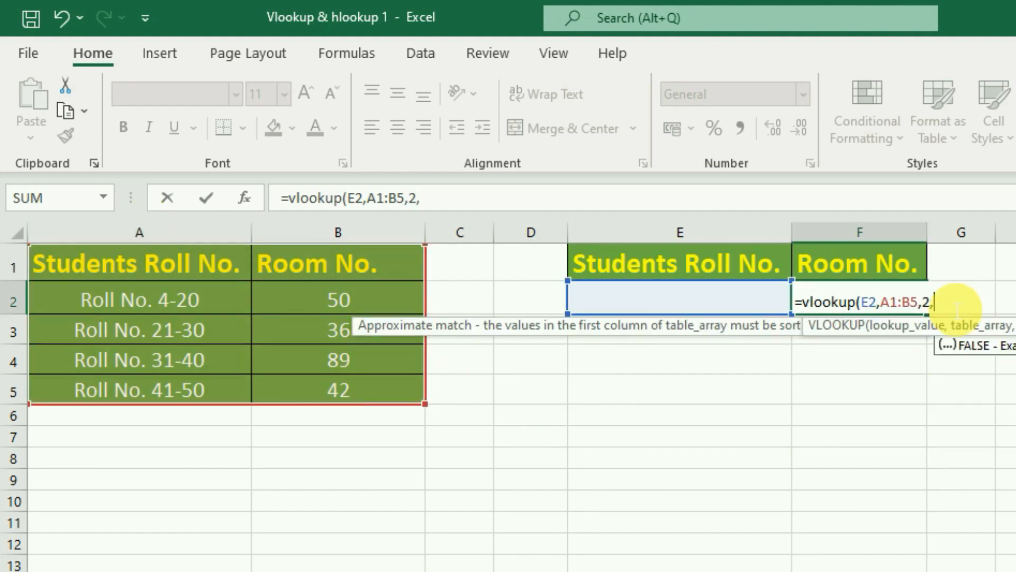
pyautogui.write('0')
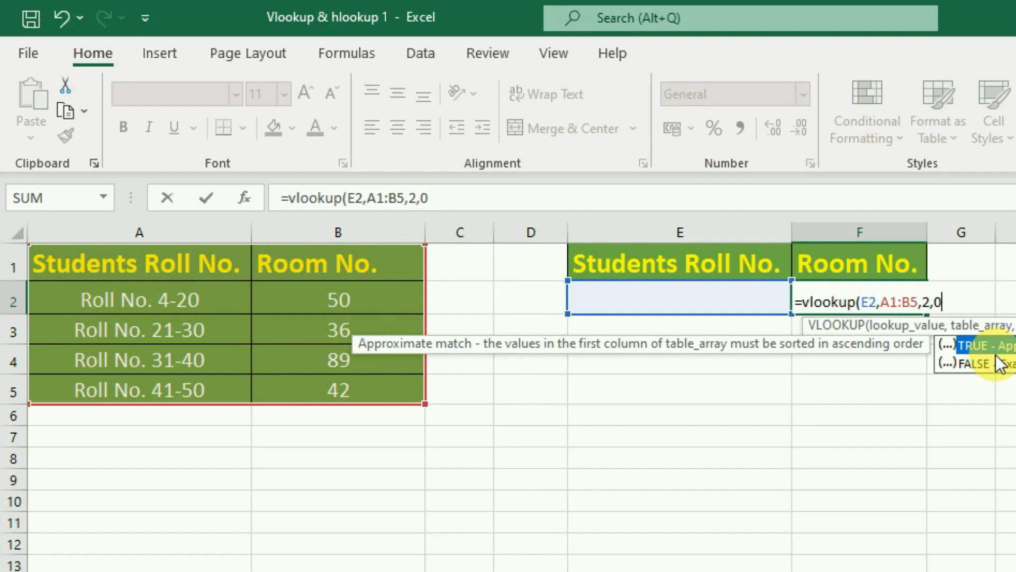
pyautogui.write(')')
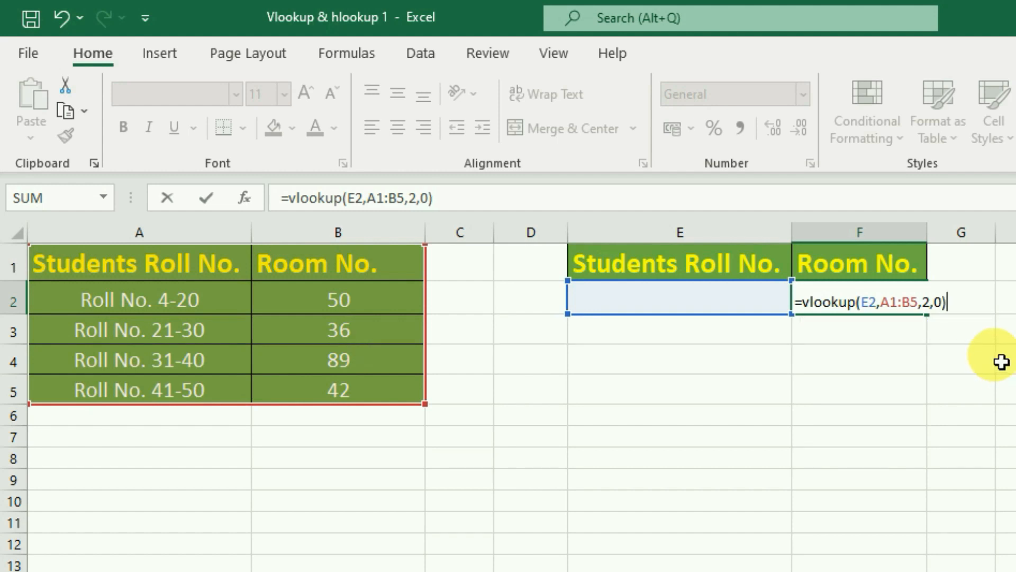
pyautogui.press('Return')
# Copy Roll No. 21-30 from A3 into E2 and inspect the room number returned in F2
pyautogui.click(710, 309)
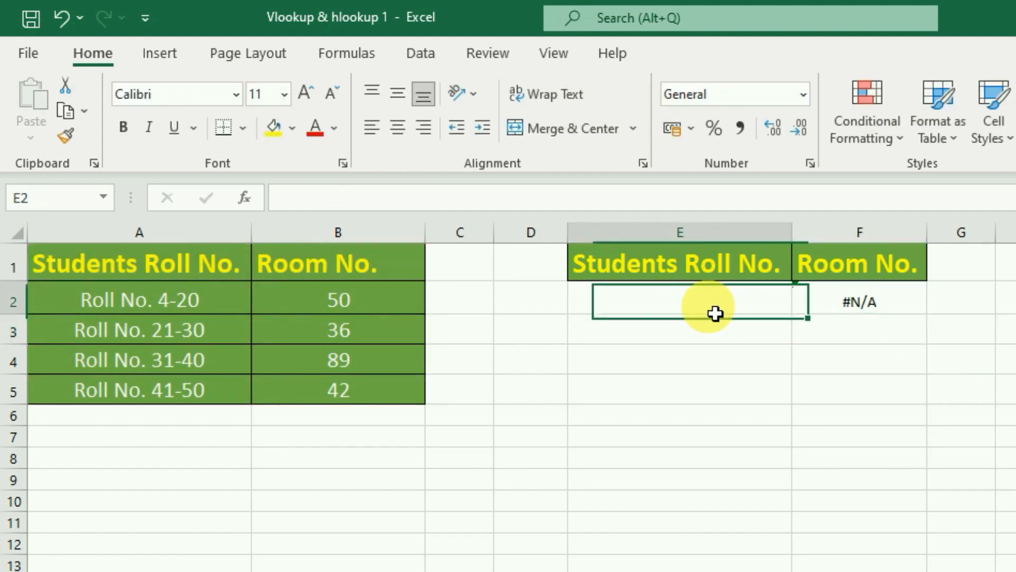
pyautogui.click(183, 344)
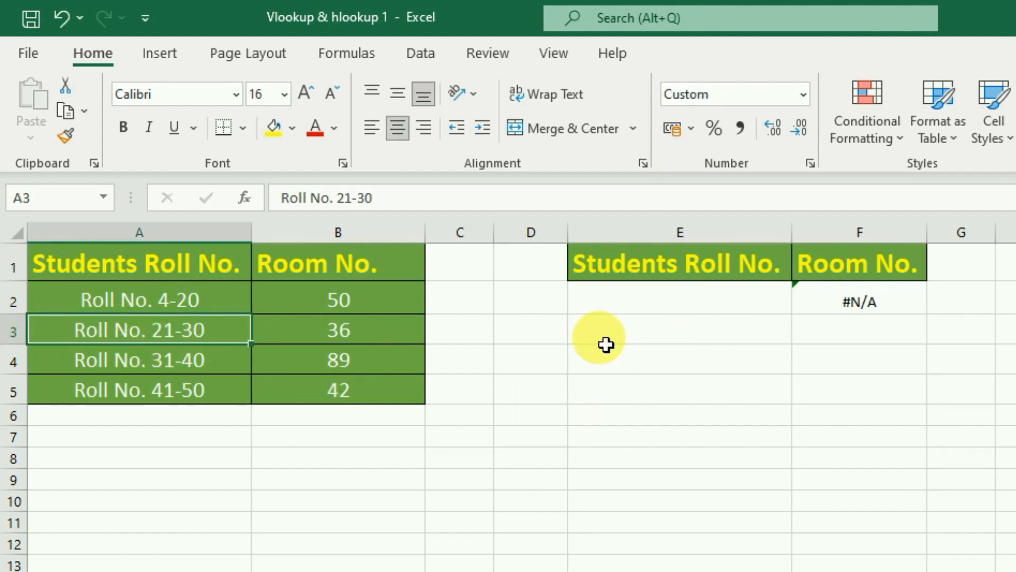
pyautogui.hotkey('ctrl', 'c')
pyautogui.click(626, 305)
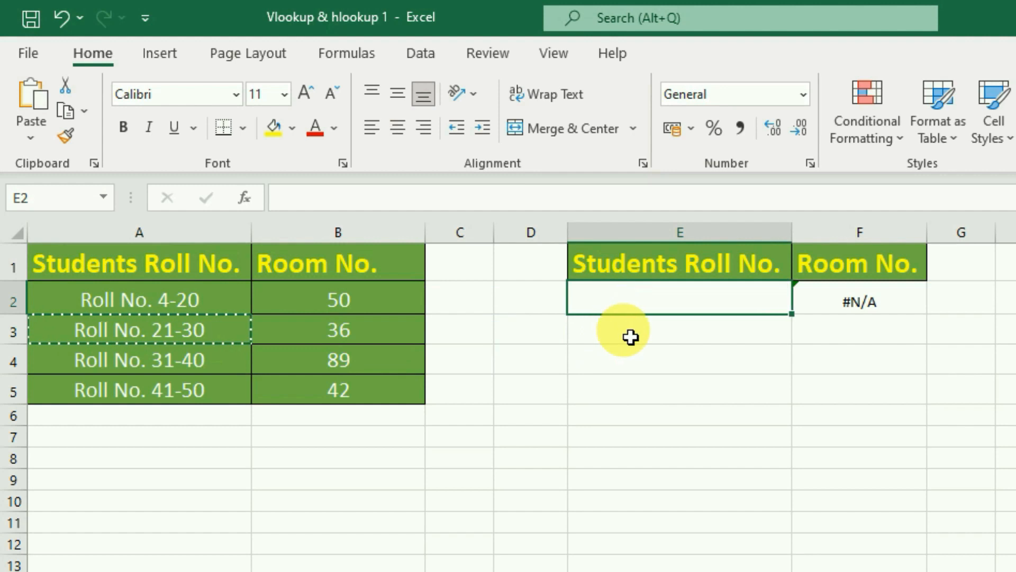
pyautogui.hotkey('ctrl', 'v')
pyautogui.click(874, 307)
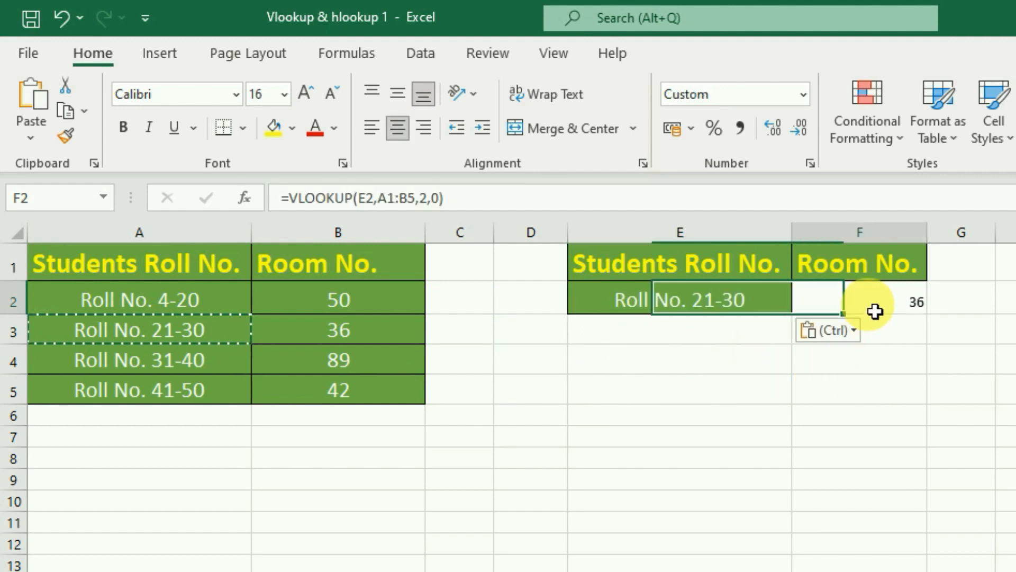
pyautogui.click(682, 312)
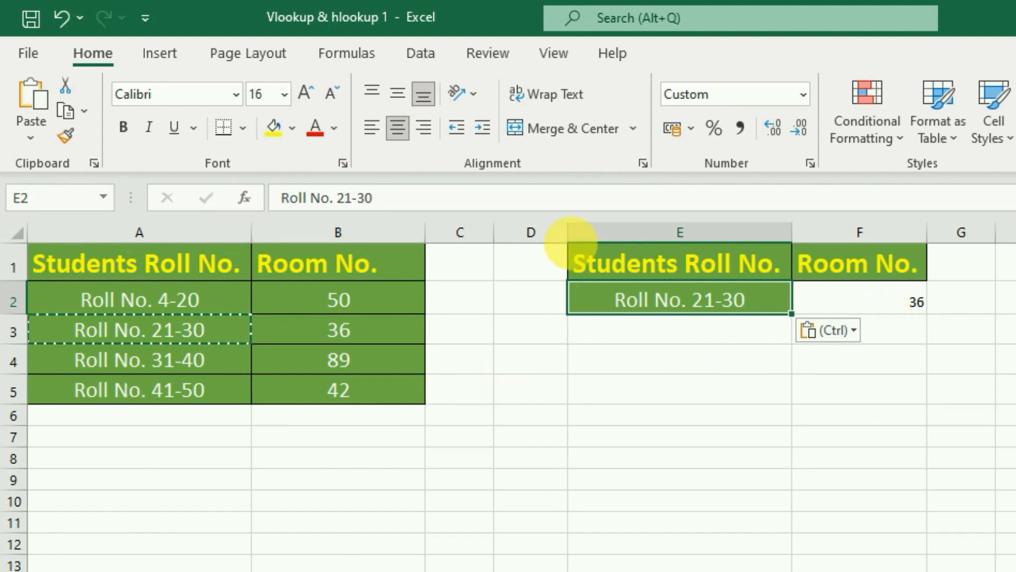
pyautogui.click(894, 307)
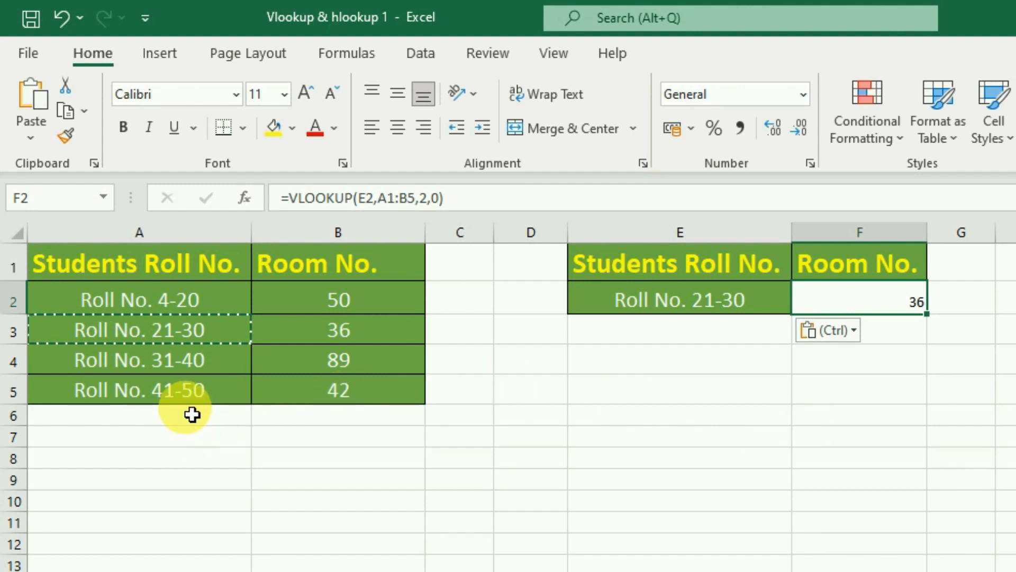
# Change the roll number range in E2 to Roll No. 51-60
pyautogui.click(726, 311)
pyautogui.doubleClick(747, 307)
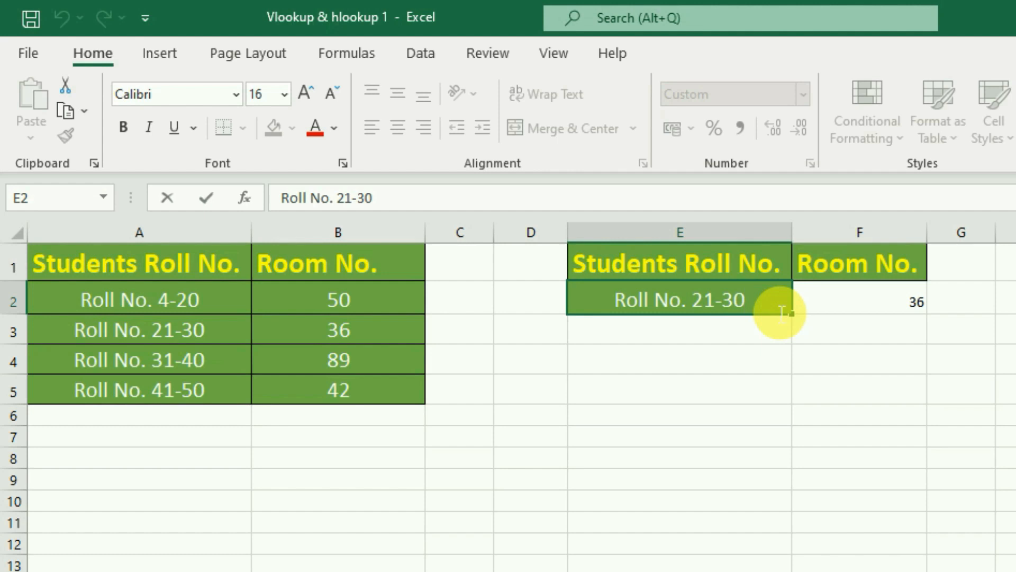
pyautogui.press('BackSpace')
pyautogui.press('BackSpace')
pyautogui.press('BackSpace')
pyautogui.press('BackSpace')
pyautogui.press('BackSpace')
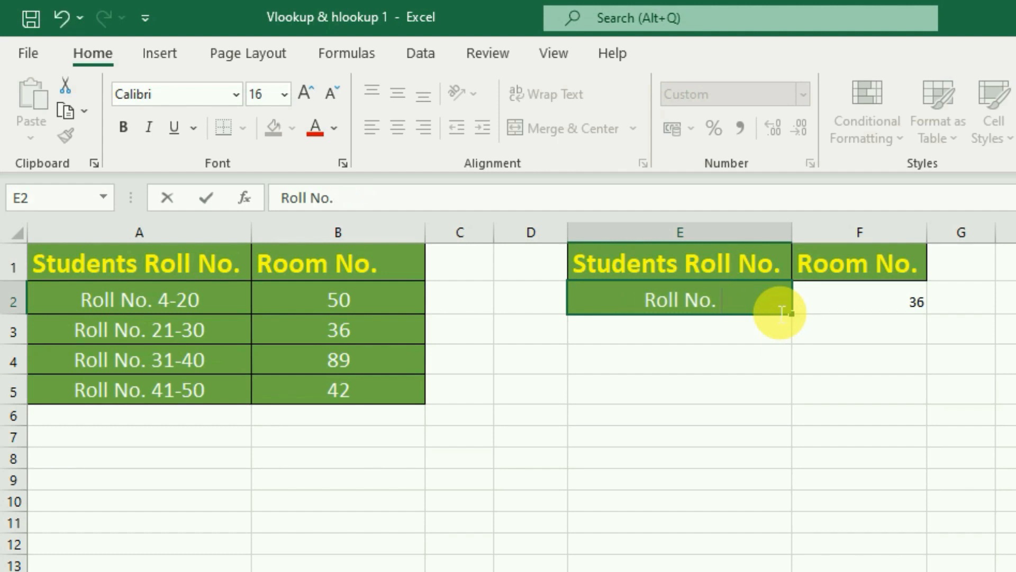
pyautogui.write('51-60')
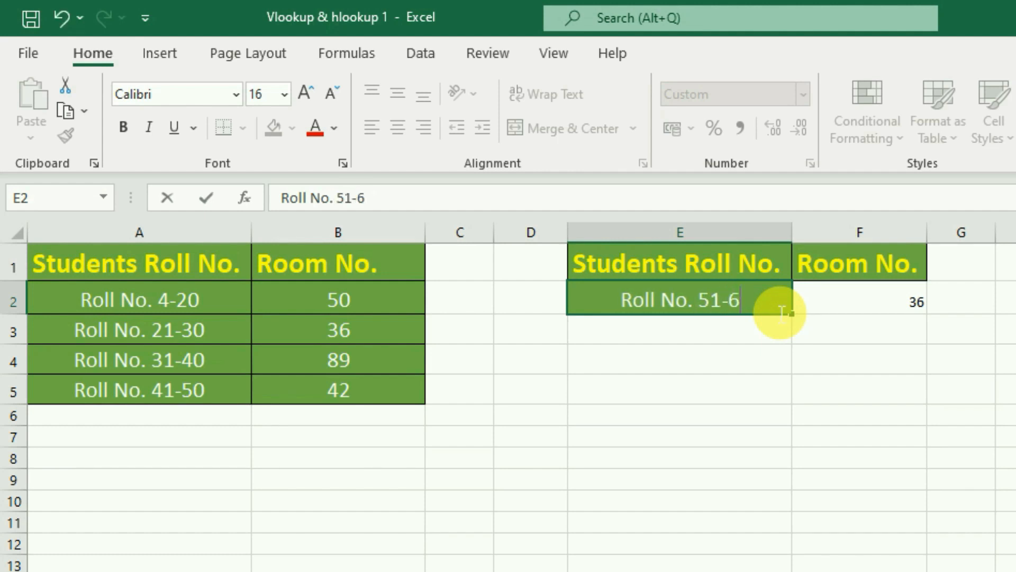
pyautogui.press('Return')
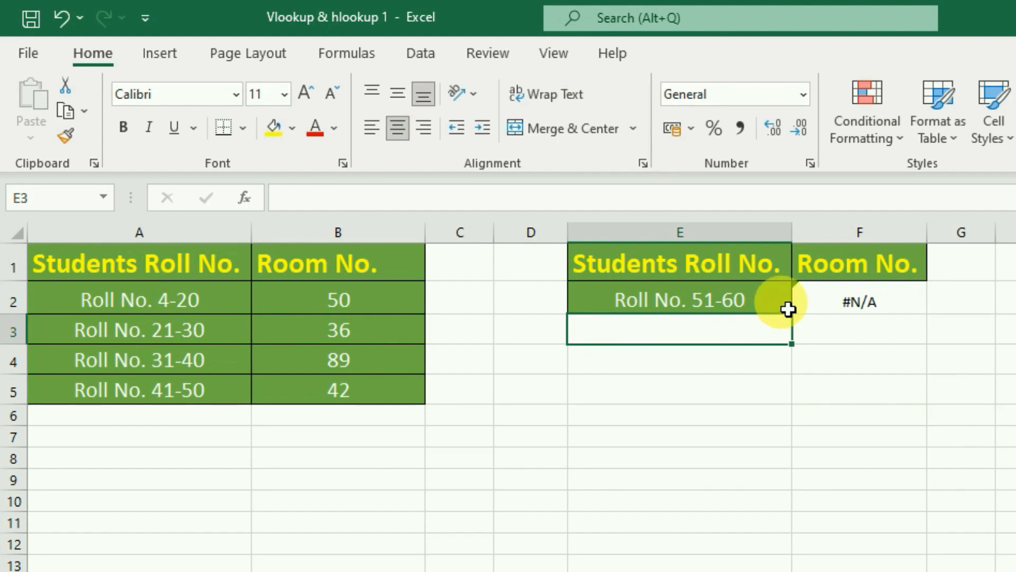
# Switch the F2 VLOOKUP to approximate match by setting its last argument to 1
pyautogui.click(856, 311)
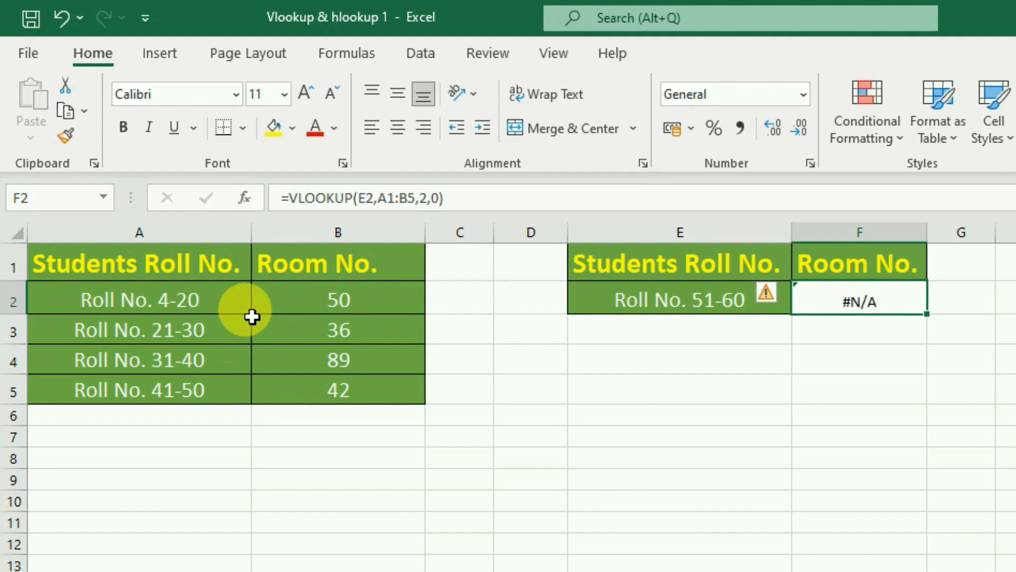
pyautogui.click(440, 198)
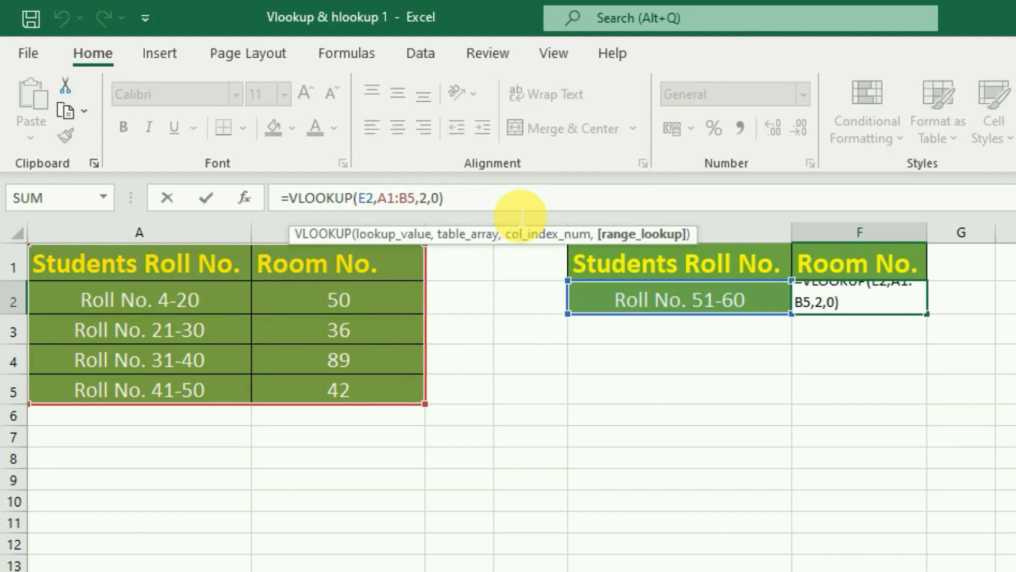
pyautogui.press('BackSpace')
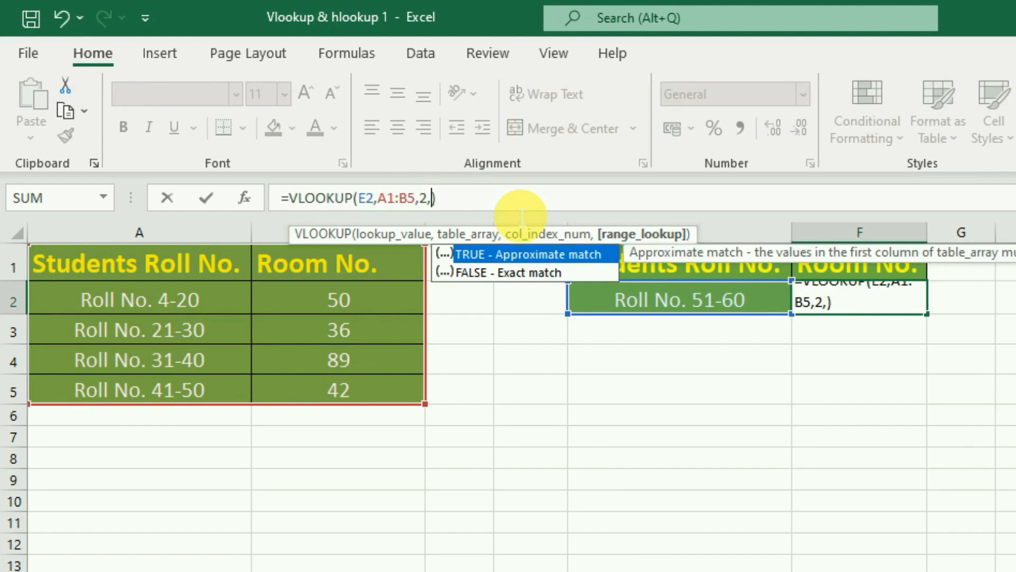
pyautogui.press('Return')
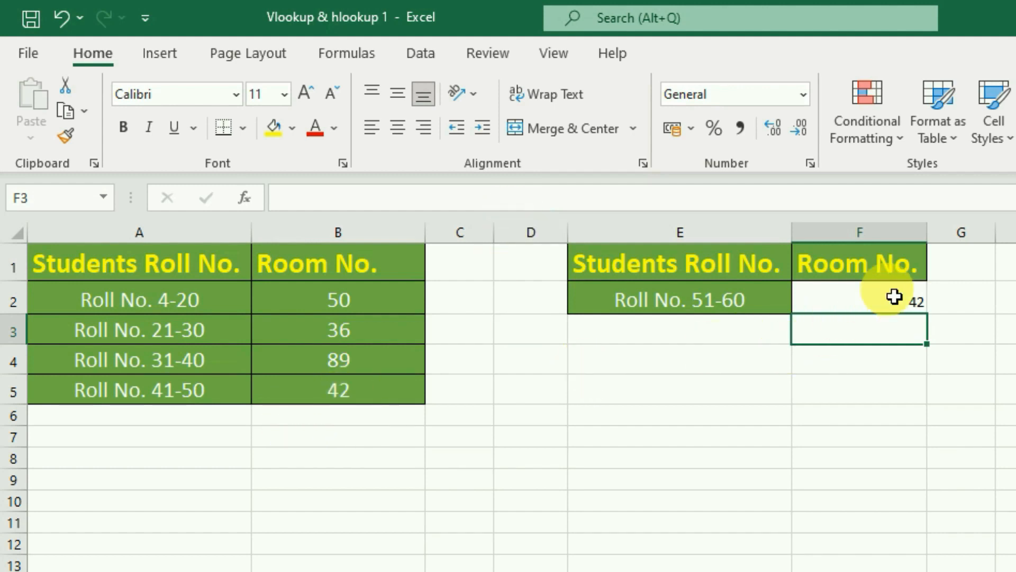
# Copy Roll No. 31-40 from A4 into E2 and check the approximate-match result in F2
pyautogui.click(709, 310)
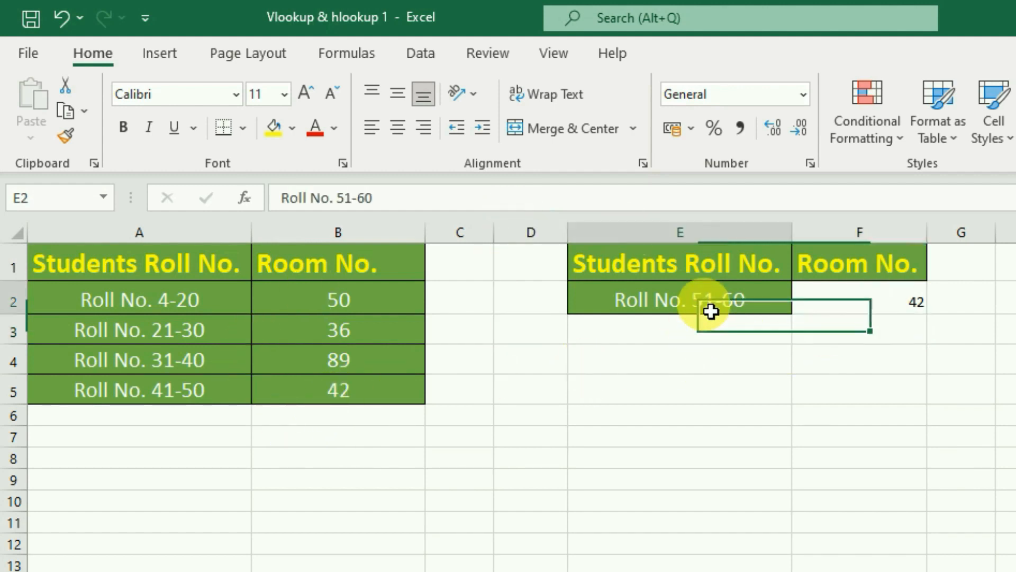
pyautogui.click(157, 359)
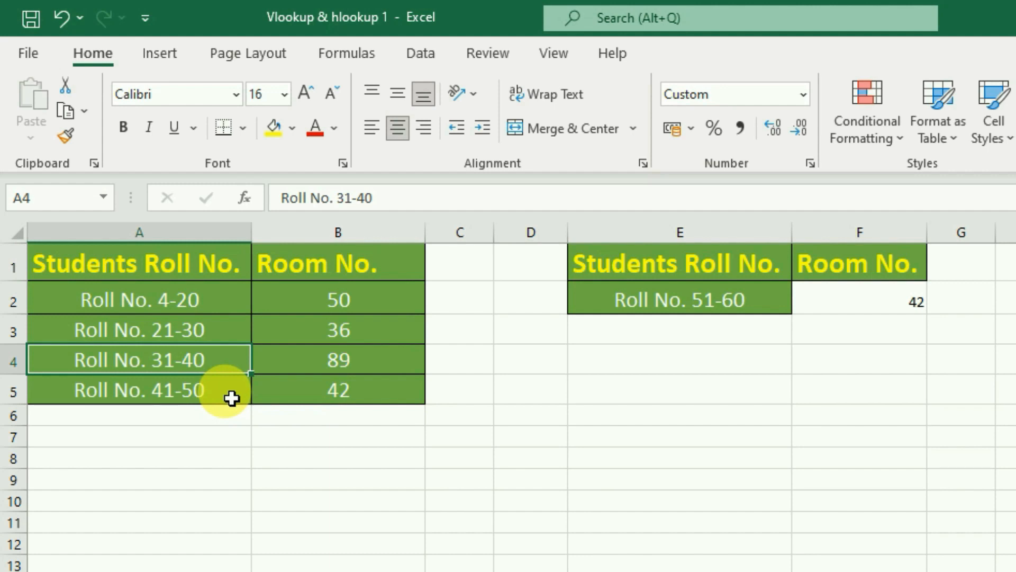
pyautogui.hotkey('ctrl', 'c')
pyautogui.click(673, 310)
pyautogui.hotkey('ctrl', 'v')
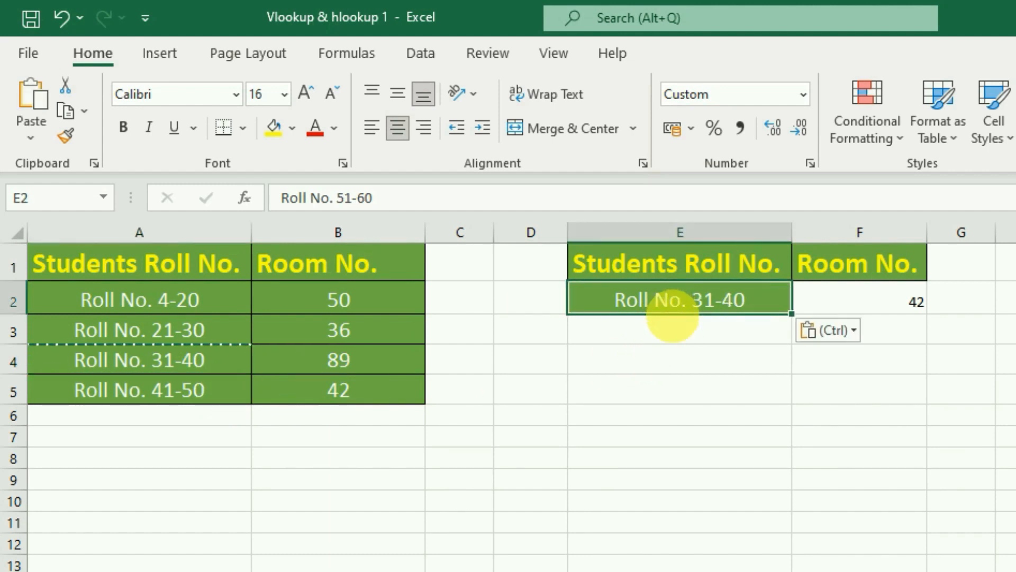
pyautogui.click(905, 308)
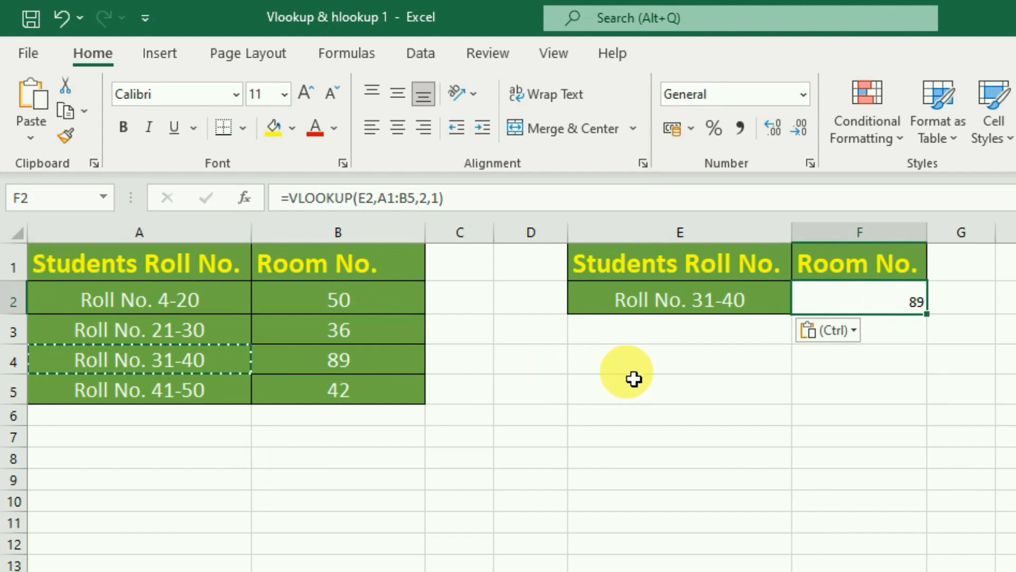
# Shorten the lookup entry in E2 to Roll No. 31-4 and again to Roll No. 31-
pyautogui.click(740, 303)
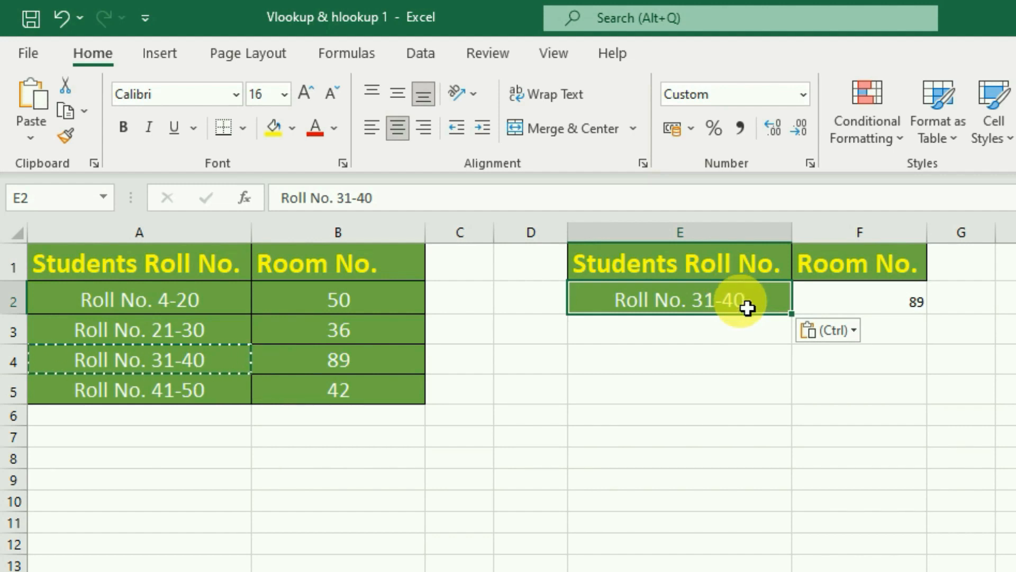
pyautogui.doubleClick(760, 304)
pyautogui.press('BackSpace')
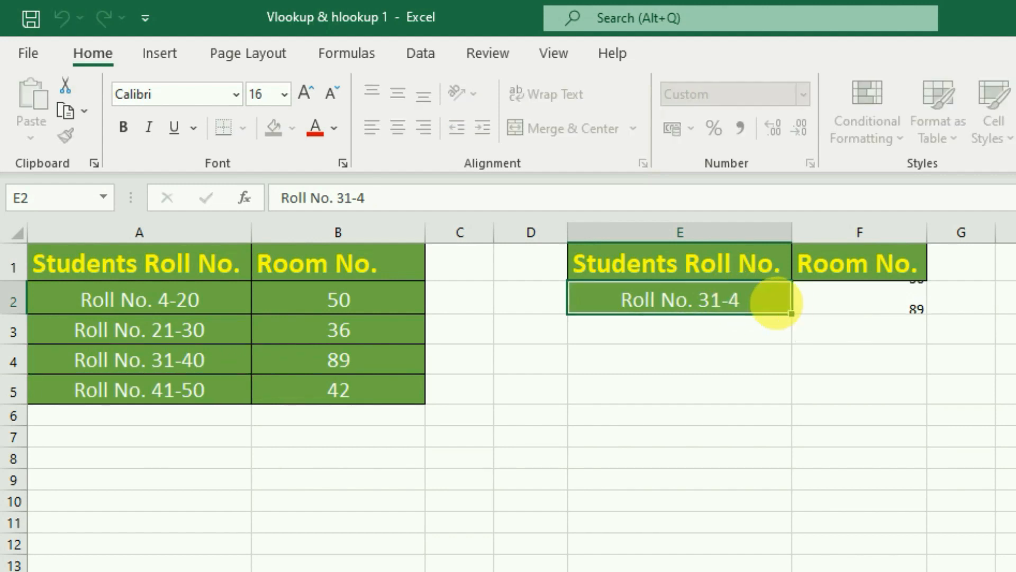
pyautogui.press('Return')
pyautogui.click(749, 301)
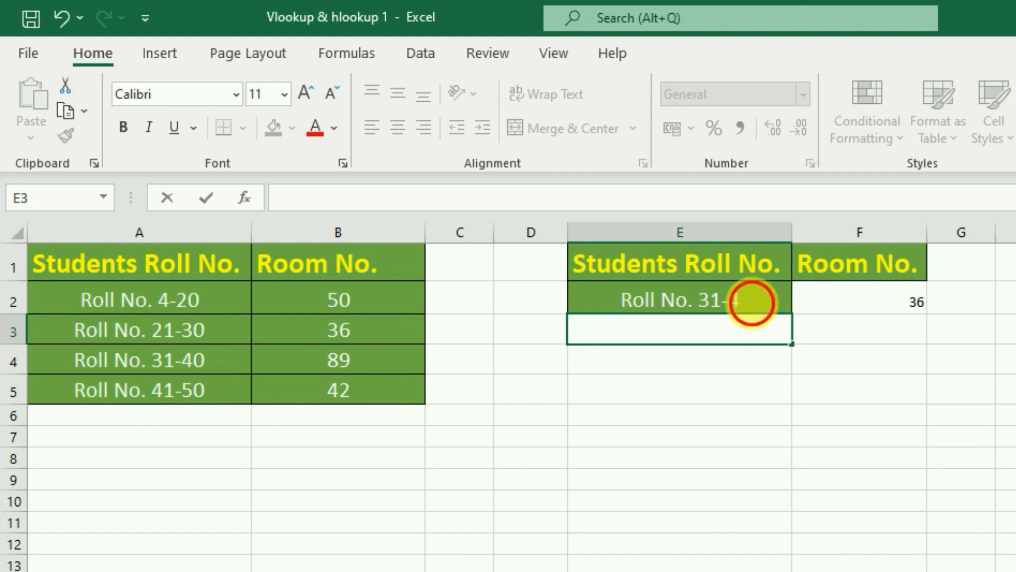
pyautogui.doubleClick(771, 302)
pyautogui.press('BackSpace')
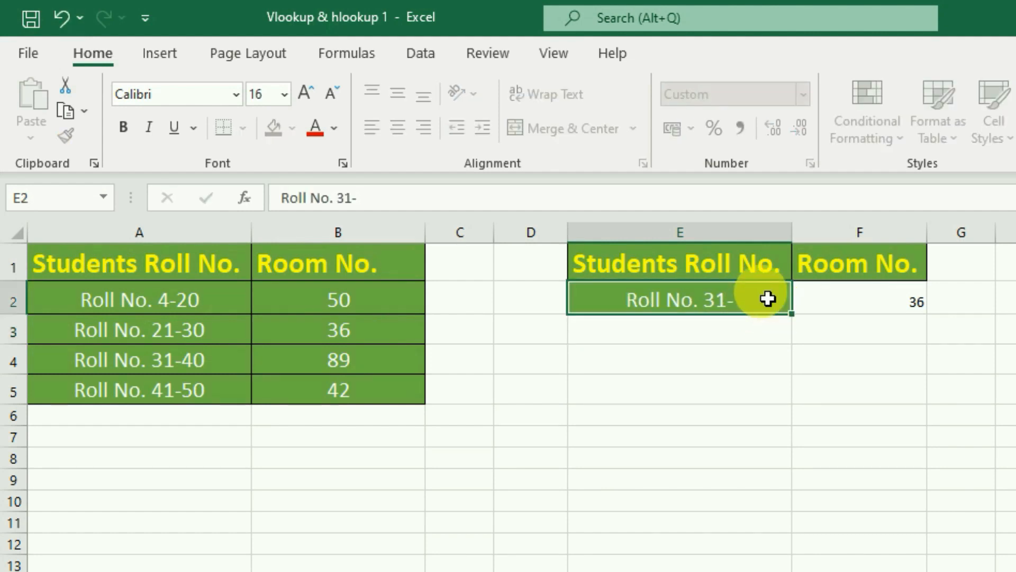
pyautogui.press('Return')
# Change the lookup entry in E2 to Roll No. 61-70
pyautogui.click(752, 303)
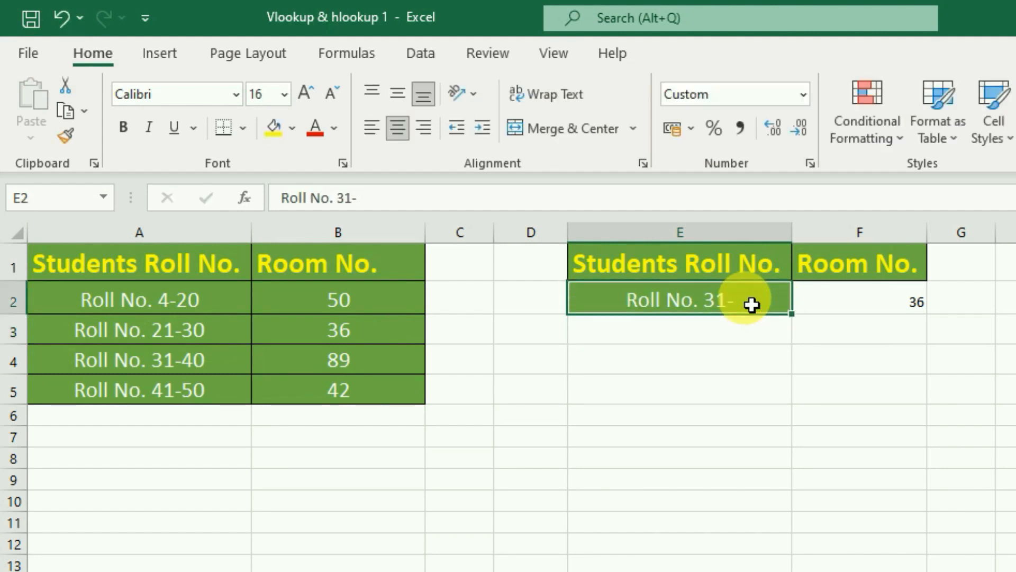
pyautogui.doubleClick(751, 308)
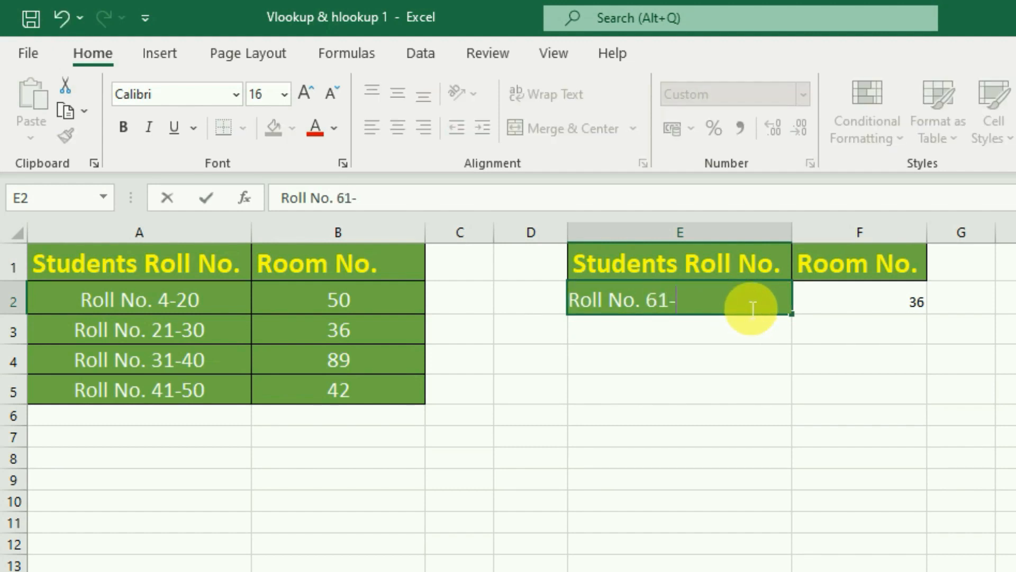
pyautogui.press('Return')
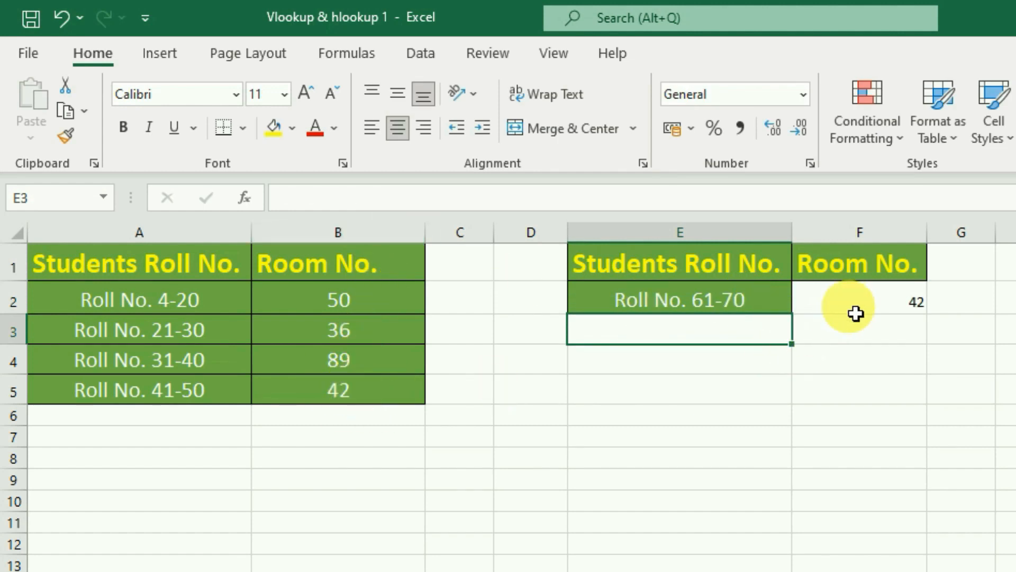
# Switch the F2 VLOOKUP back to exact match by setting its last argument to 0
pyautogui.click(735, 304)
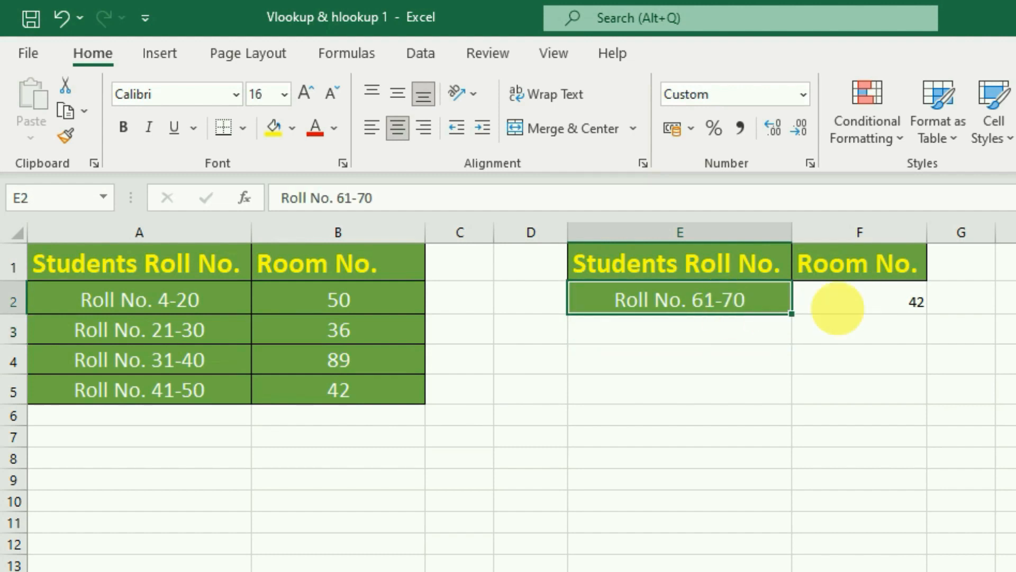
pyautogui.click(834, 310)
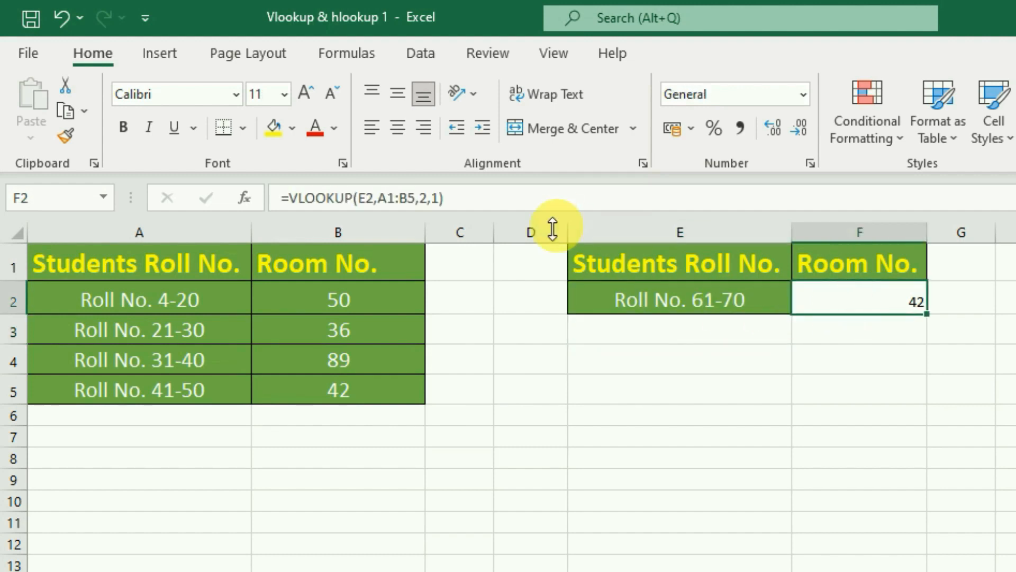
pyautogui.click(441, 198)
pyautogui.press('BackSpace')
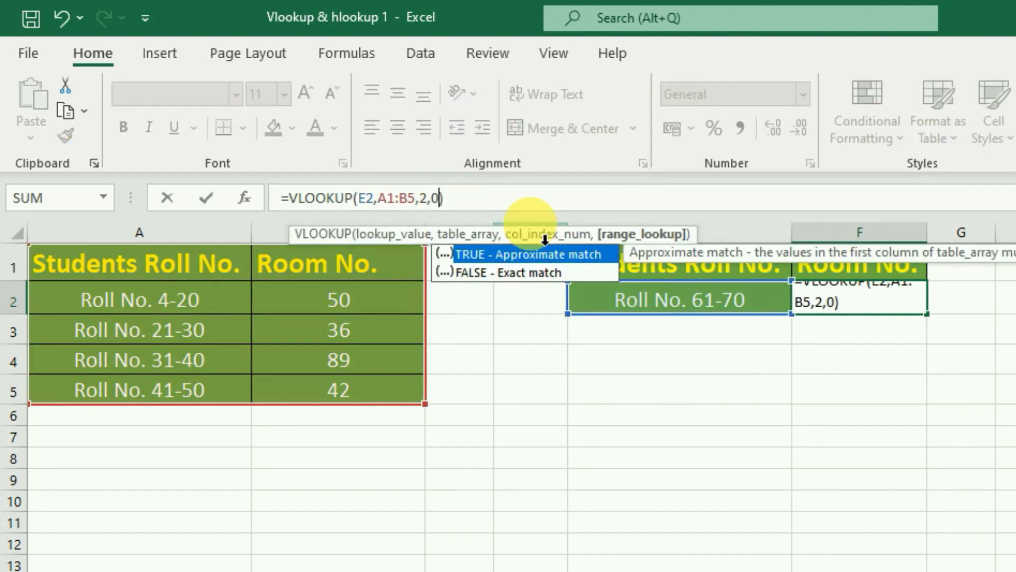
pyautogui.press('Return')
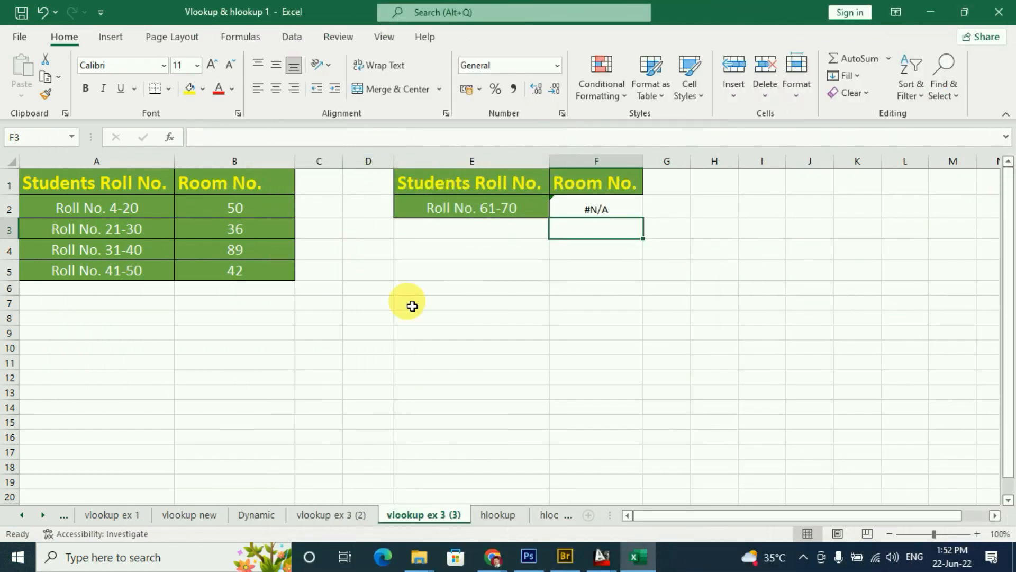
# Open the vlookup ex 3 (2) sheet and examine the account, name, bank and holder columns of the Bank Transaction Report
pyautogui.click(338, 516)
pyautogui.click(227, 418)
pyautogui.click(212, 189)
pyautogui.click(186, 343)
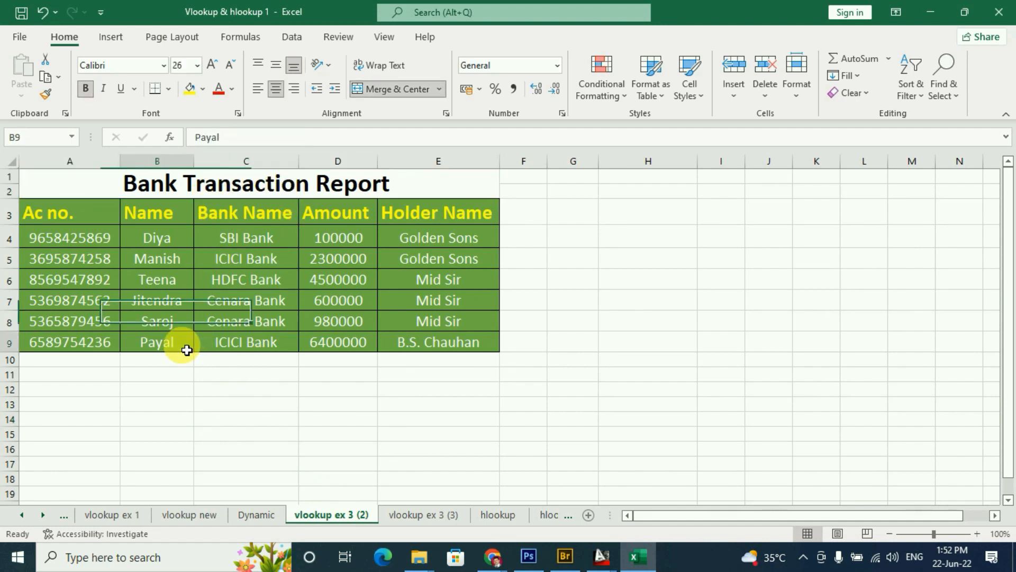
pyautogui.click(87, 240)
pyautogui.click(86, 280)
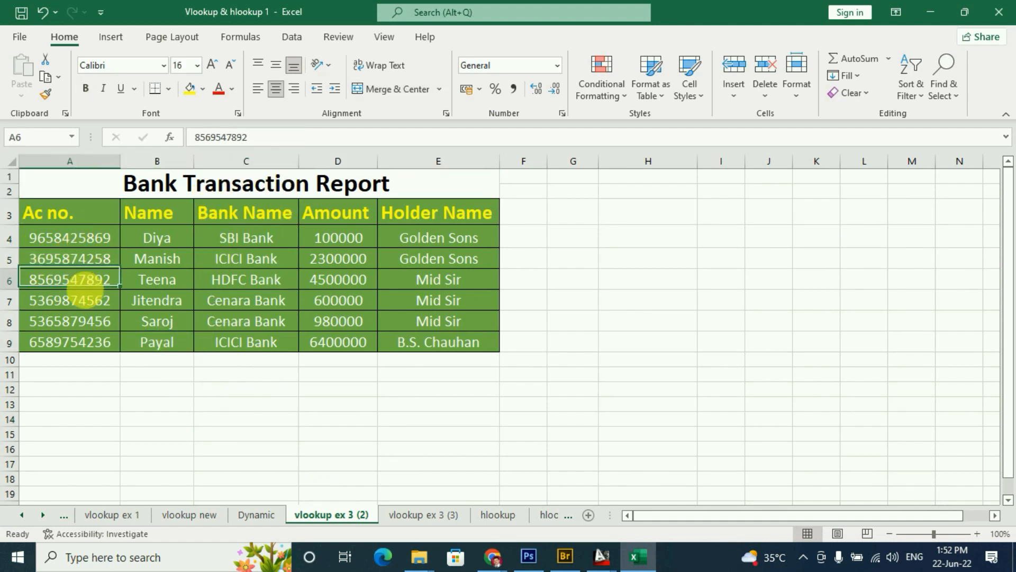
pyautogui.click(165, 216)
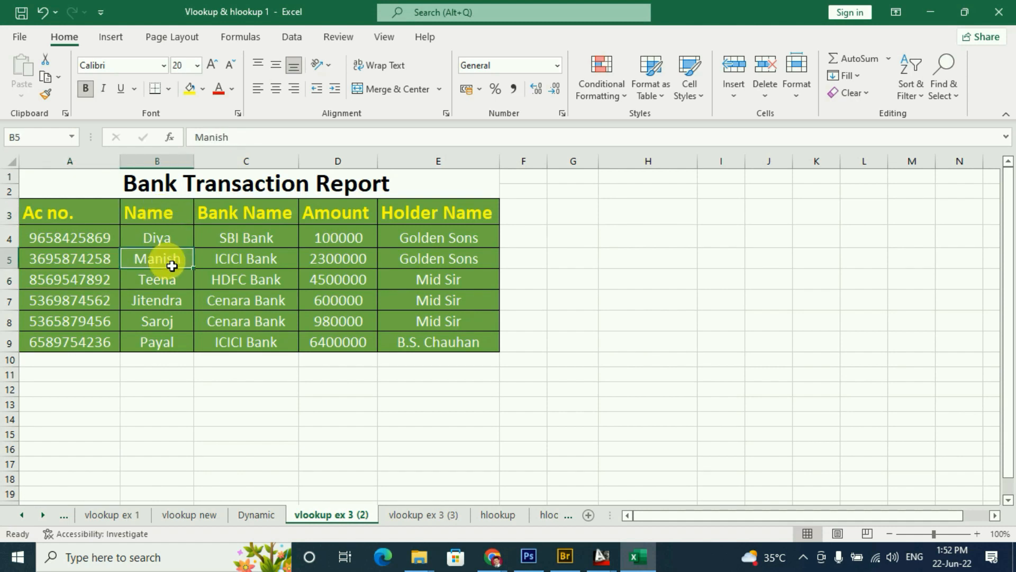
pyautogui.click(249, 257)
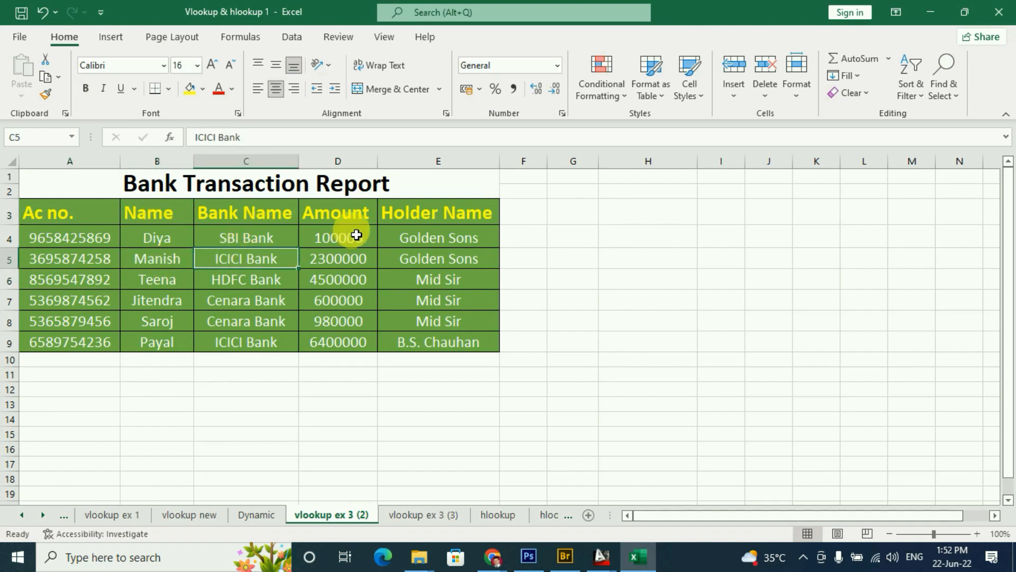
pyautogui.click(460, 262)
pyautogui.click(449, 360)
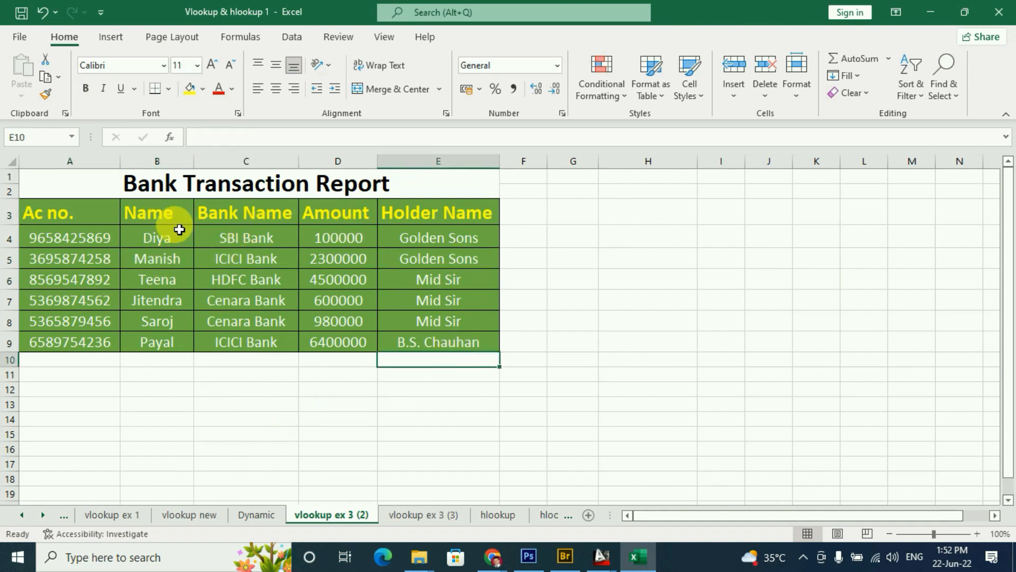
# Copy the Name and Bank Name headers from B3:C3 to H3:I3 and fit column I to its header
pyautogui.moveTo(163, 218); pyautogui.dragTo(256, 222)
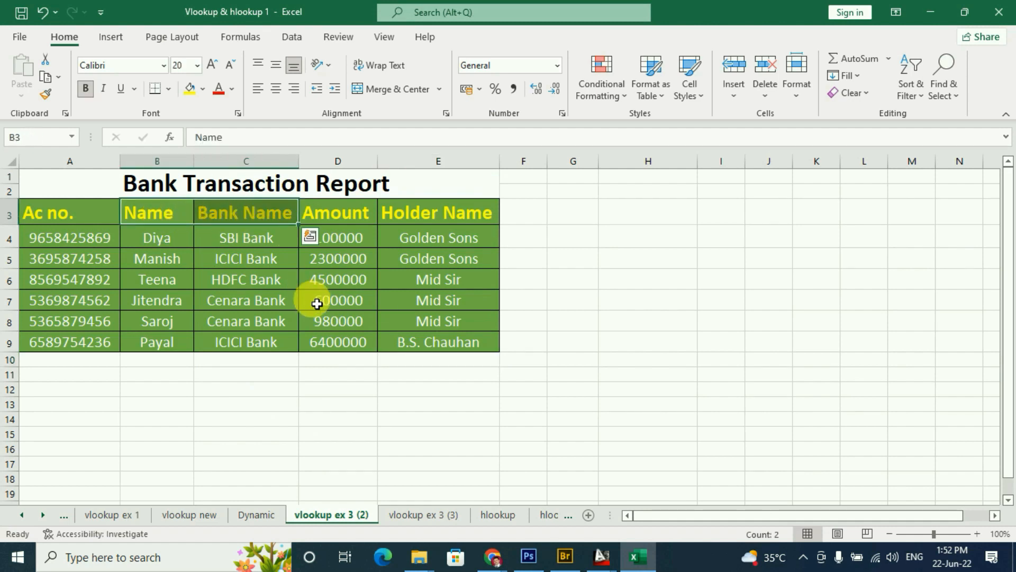
pyautogui.hotkey('ctrl', 'c')
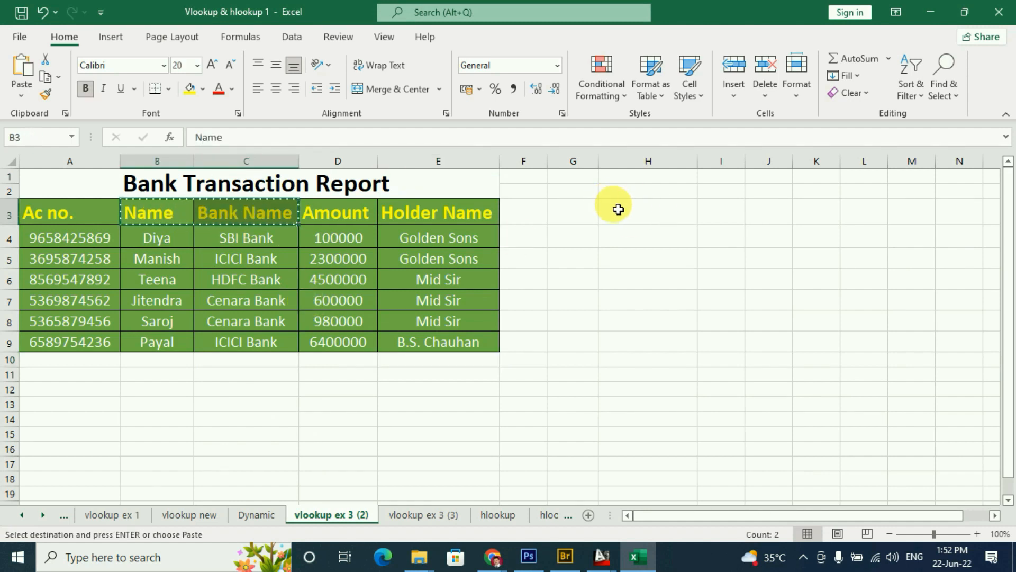
pyautogui.click(616, 211)
pyautogui.hotkey('ctrl', 'v')
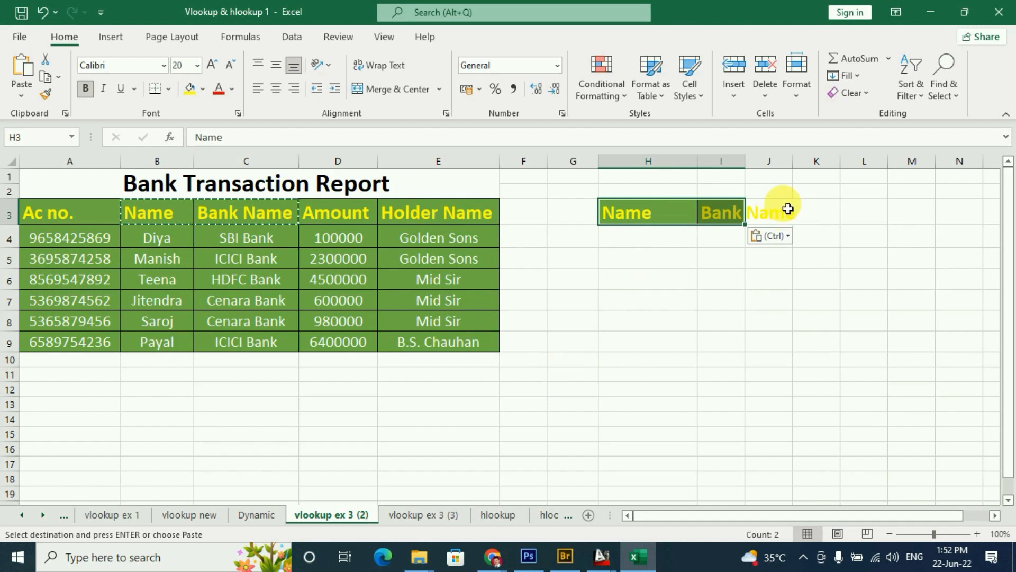
pyautogui.doubleClick(748, 166)
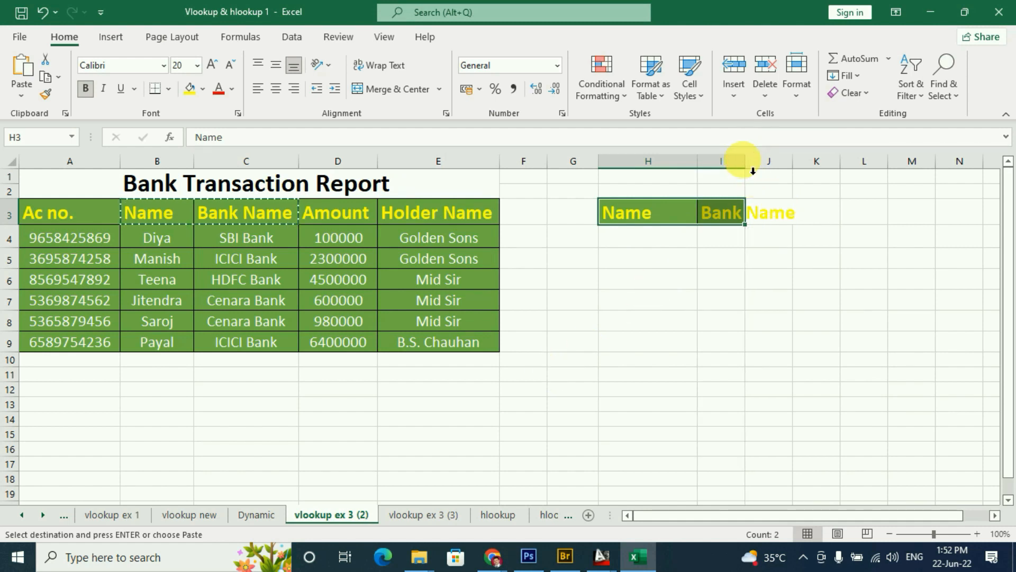
pyautogui.click(739, 326)
pyautogui.click(672, 239)
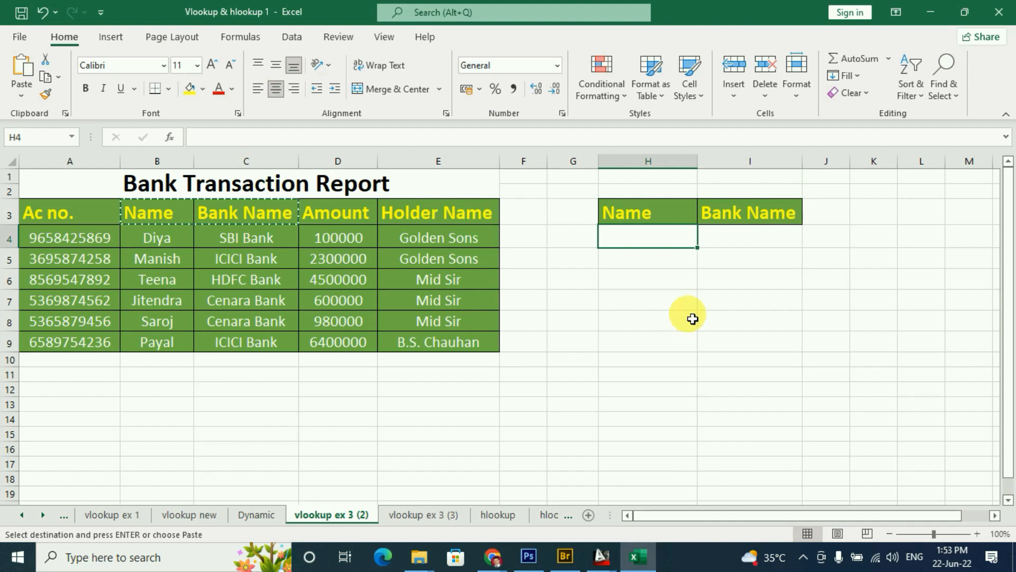
# Enter =VLOOKUP(H4,B3:E9,2,0) in I4 to look up the bank name by exact match
pyautogui.click(712, 301)
pyautogui.click(746, 238)
pyautogui.write('=vloo')
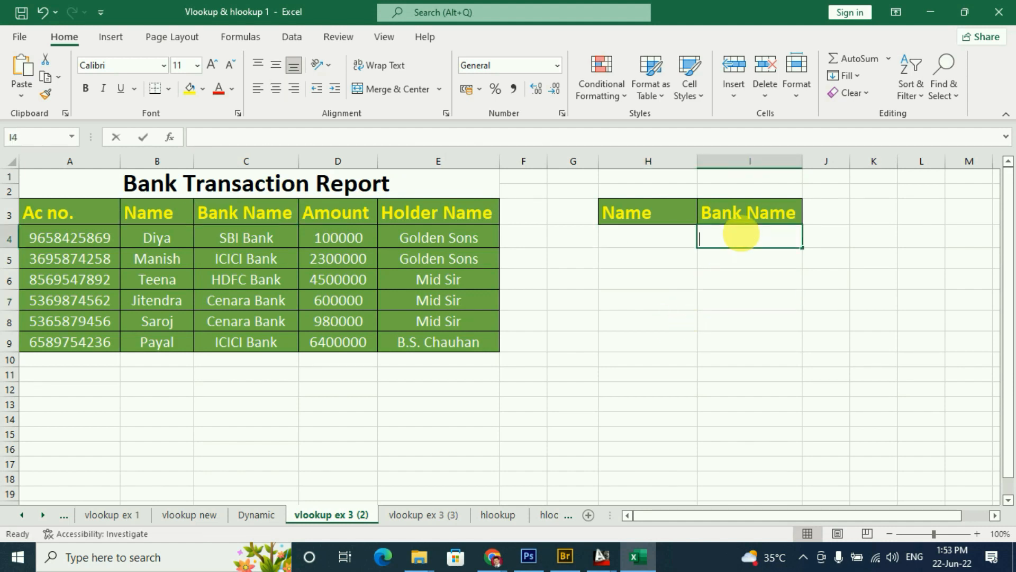
pyautogui.write('kup(')
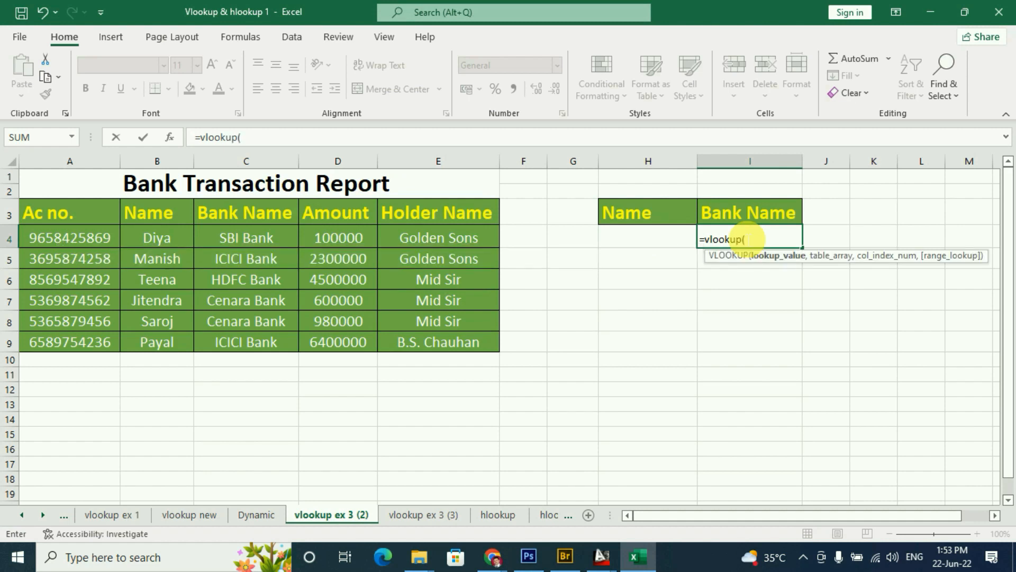
pyautogui.click(650, 245)
pyautogui.write(',')
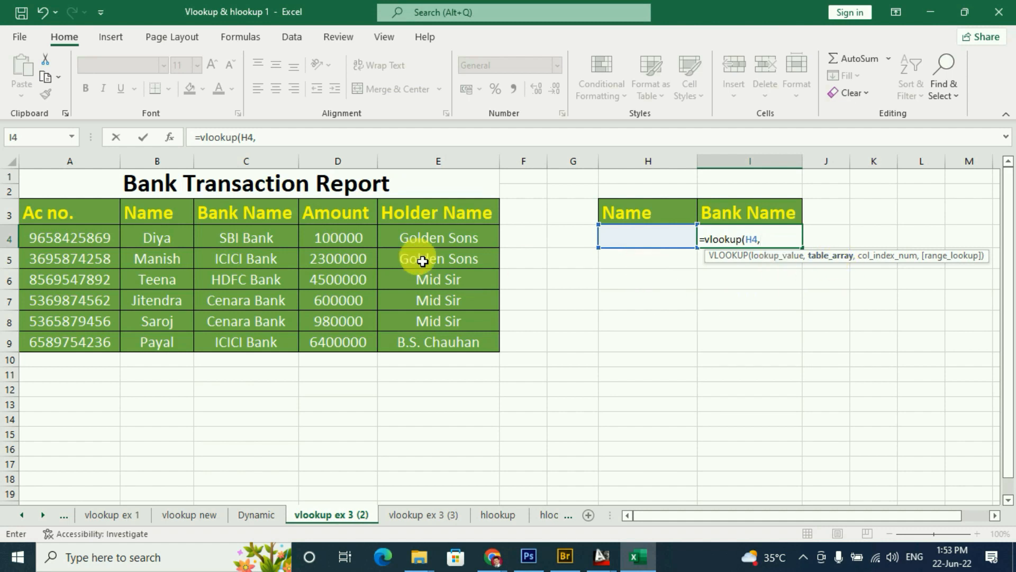
pyautogui.click(141, 212)
pyautogui.moveTo(260, 242); pyautogui.dragTo(481, 349)
pyautogui.write(',')
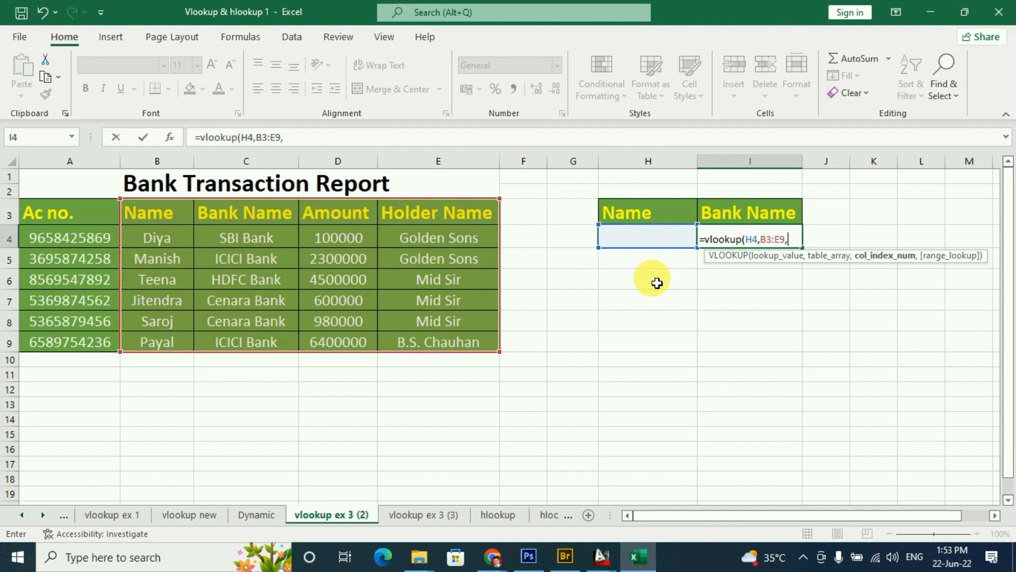
pyautogui.write('2')
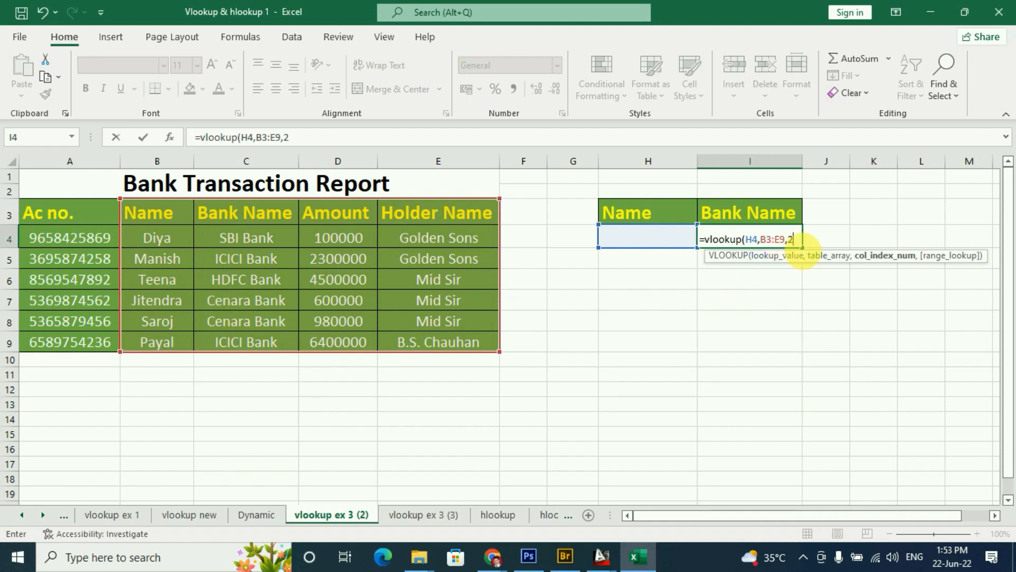
pyautogui.write(',')
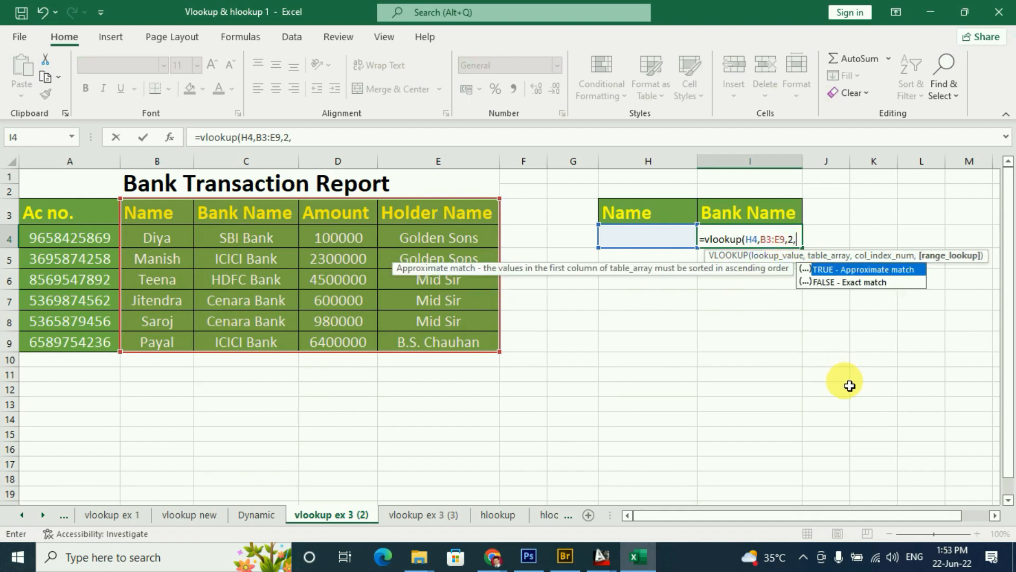
pyautogui.write('0)')
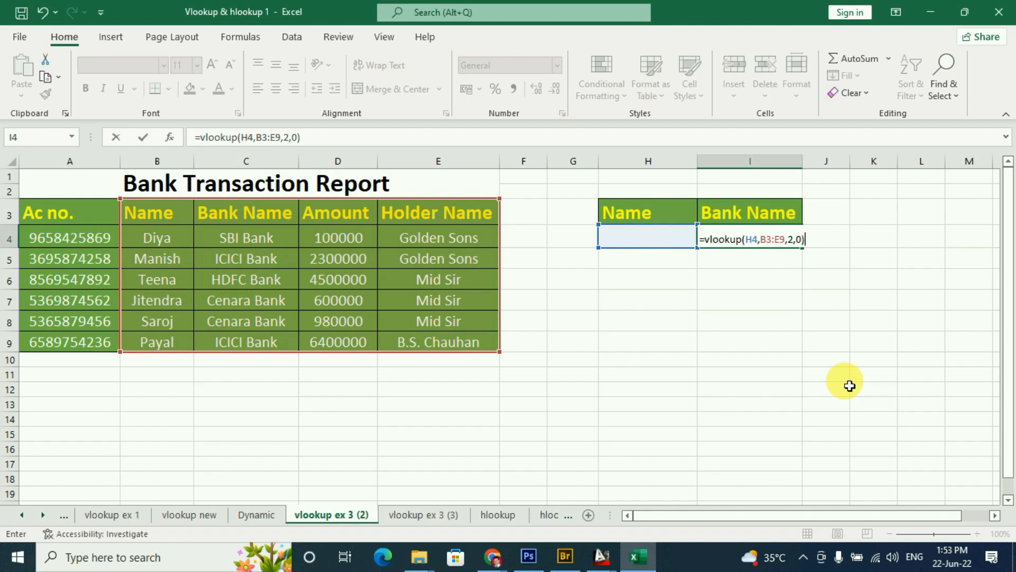
pyautogui.press('Return')
pyautogui.click(778, 239)
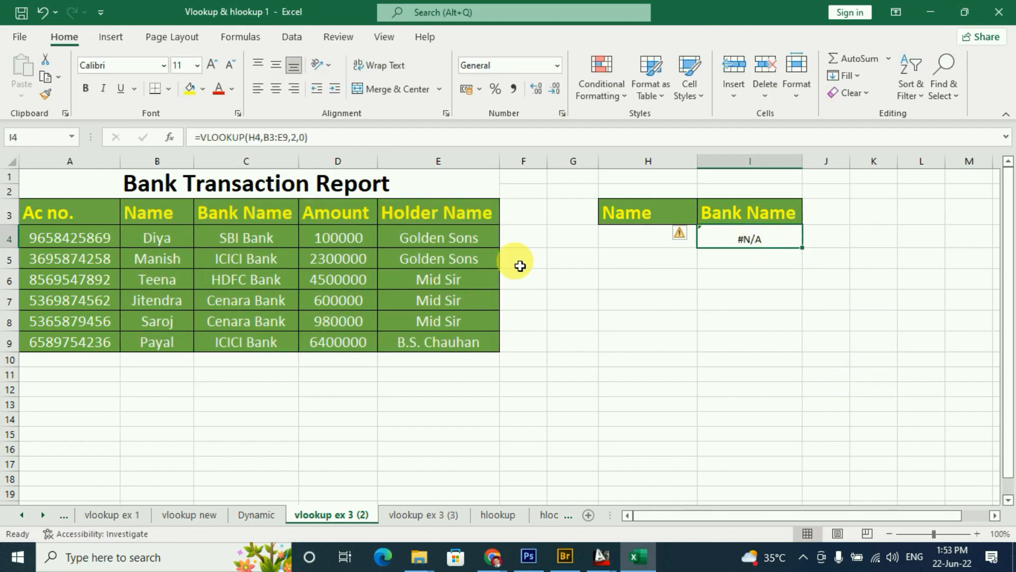
# Copy the person's name from B5 into H4 as the lookup value and check the bank result in I4
pyautogui.click(166, 258)
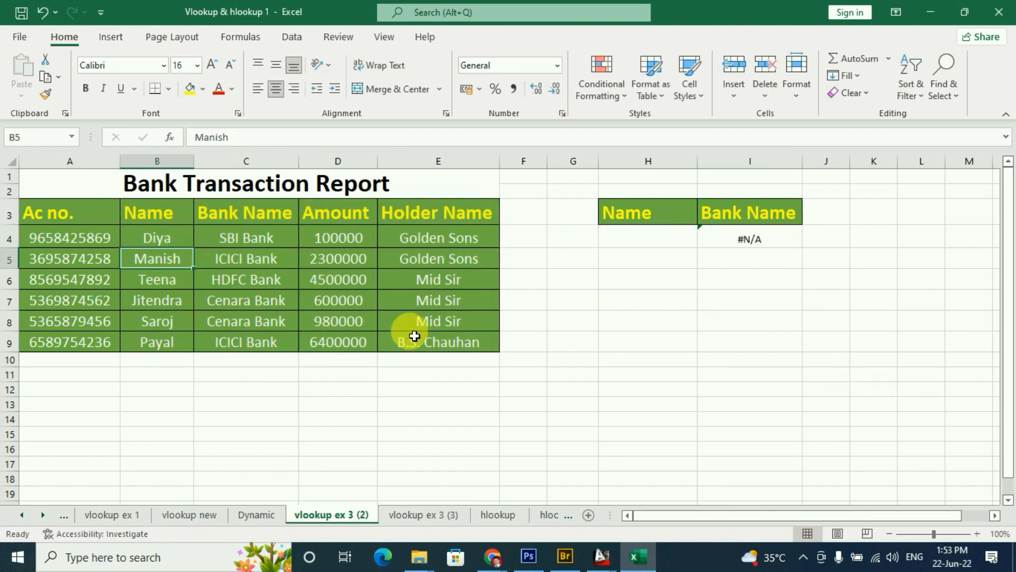
pyautogui.hotkey('ctrl', 'c')
pyautogui.click(652, 238)
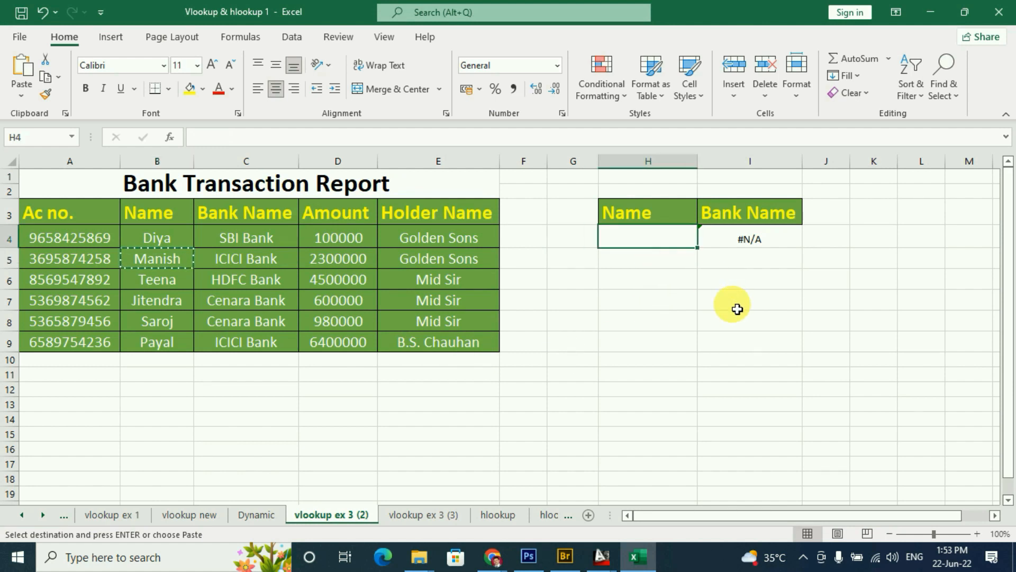
pyautogui.hotkey('ctrl', 'v')
pyautogui.click(730, 244)
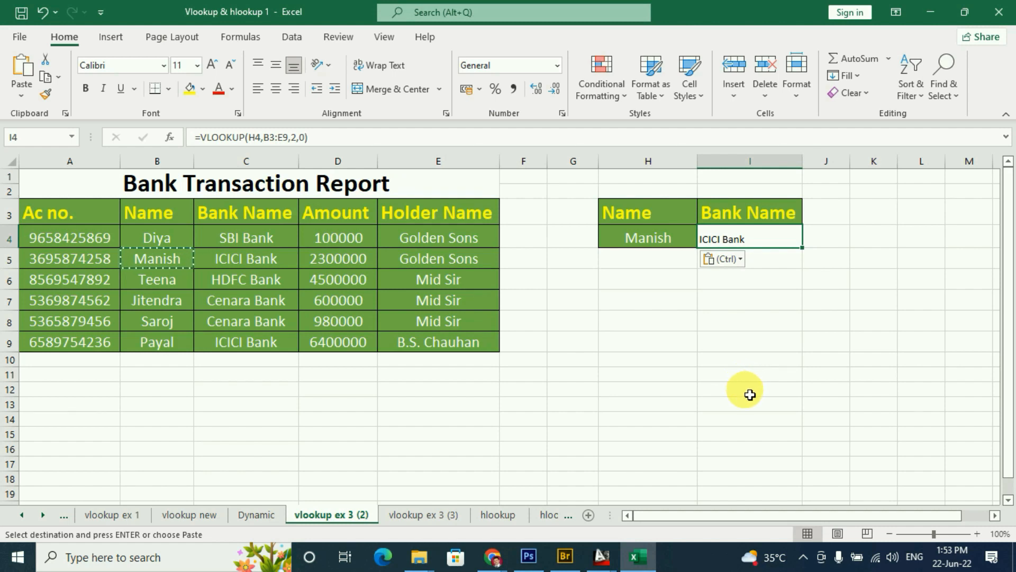
# Copy the Amount header from D3 to J3 and fit column J to its header
pyautogui.click(320, 214)
pyautogui.hotkey('ctrl', 'c')
pyautogui.click(829, 211)
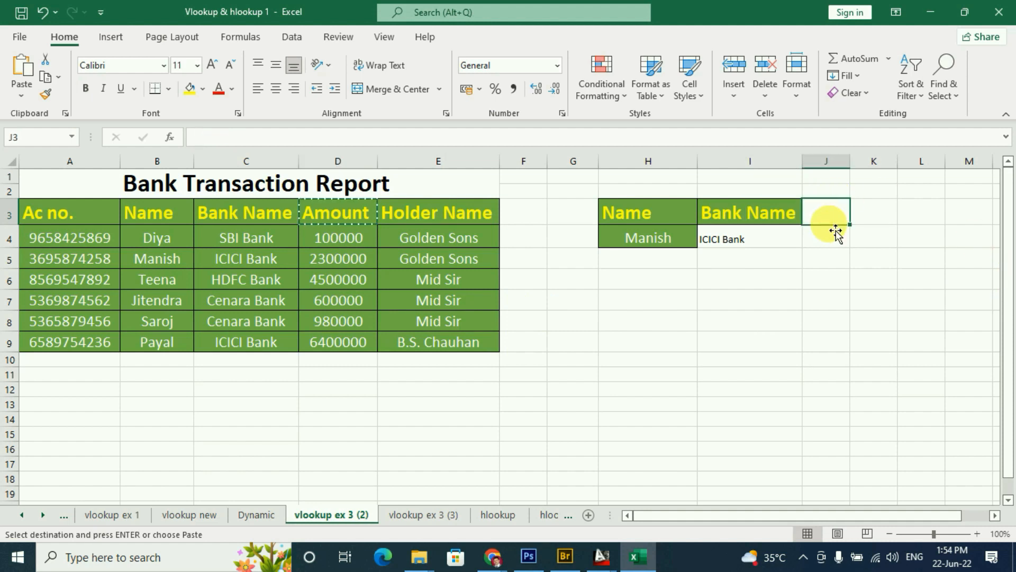
pyautogui.hotkey('ctrl', 'v')
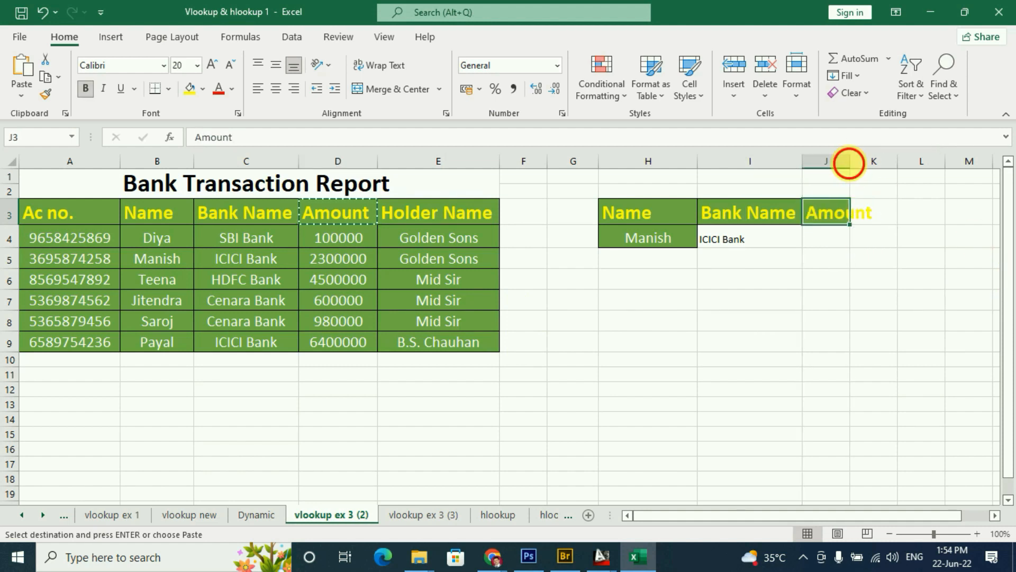
pyautogui.doubleClick(850, 161)
# Enter =VLOOKUP(H4,B3:E9,3,0) in J4 to look up the amount and compare it with D5
pyautogui.click(850, 243)
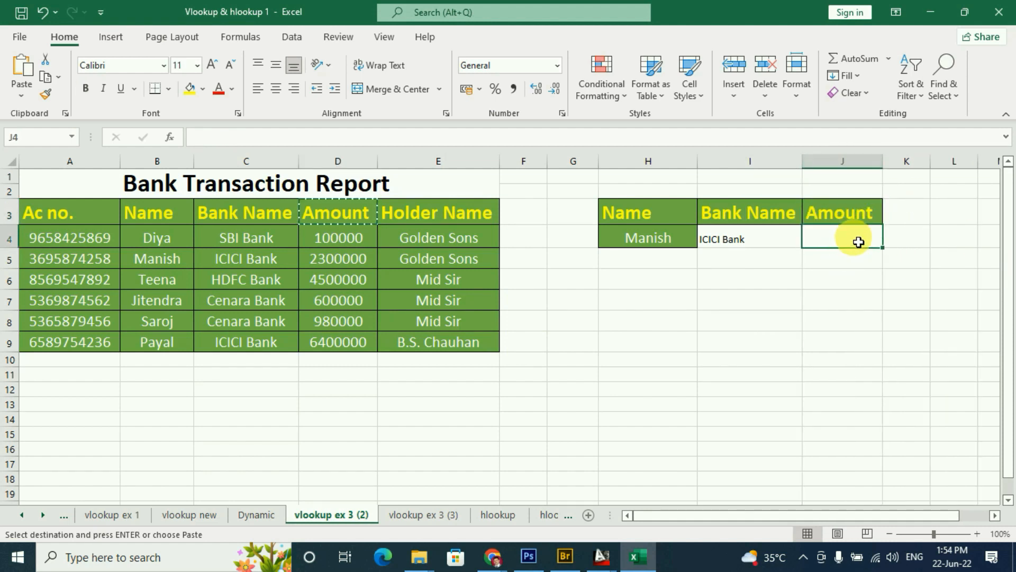
pyautogui.write('=vloo')
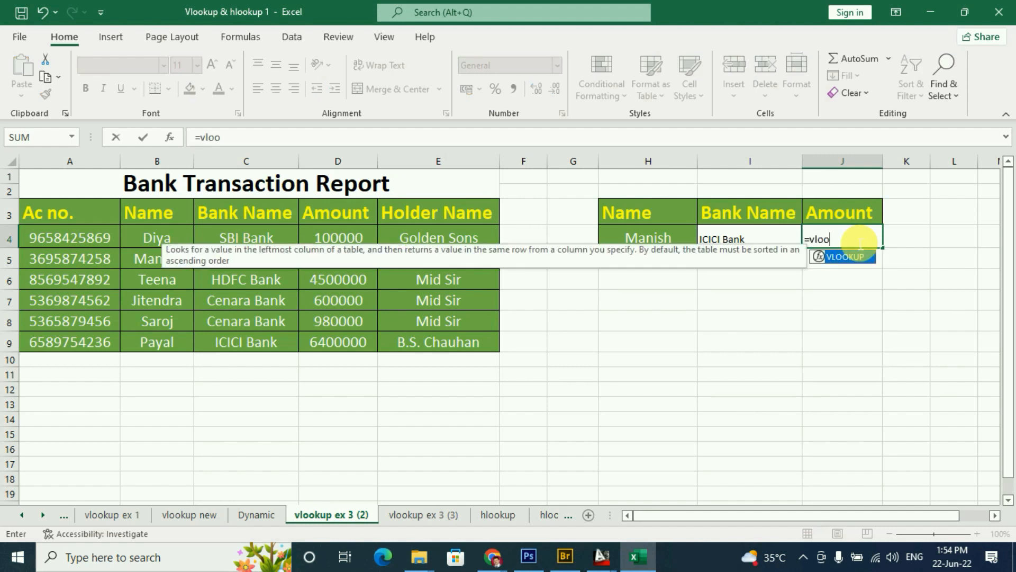
pyautogui.write('kup(')
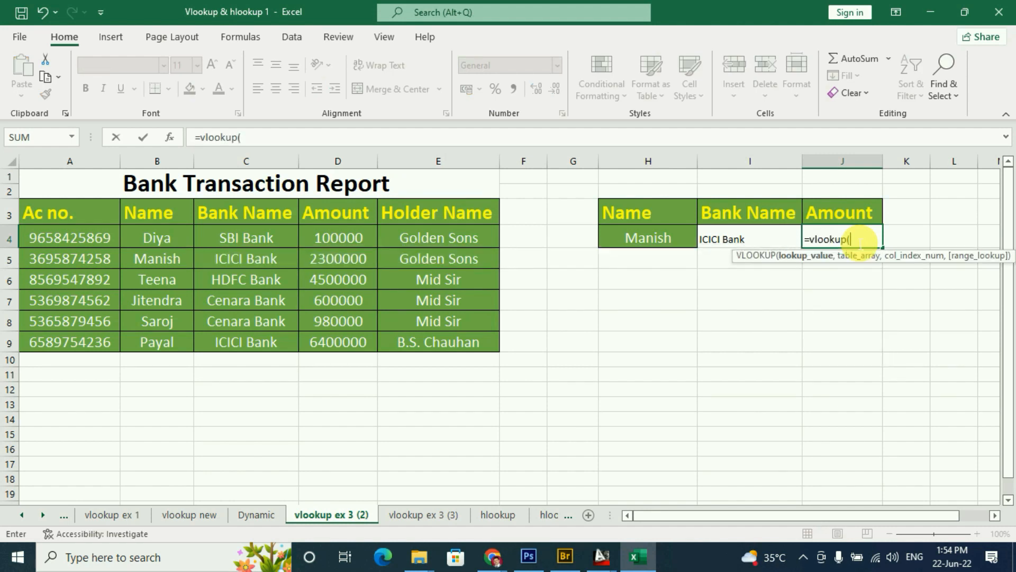
pyautogui.click(669, 237)
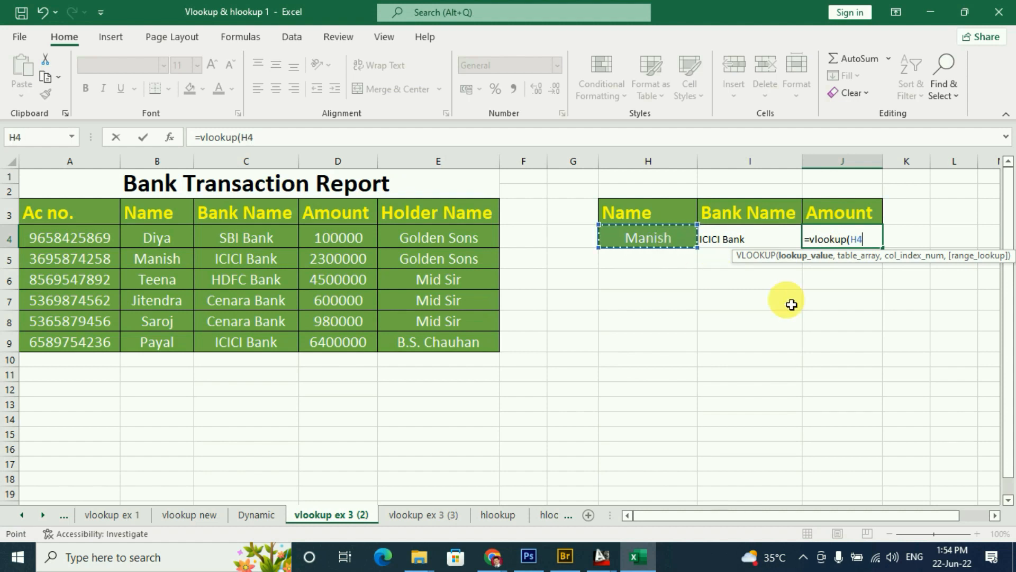
pyautogui.write(',')
pyautogui.moveTo(147, 210); pyautogui.dragTo(477, 351)
pyautogui.write(',')
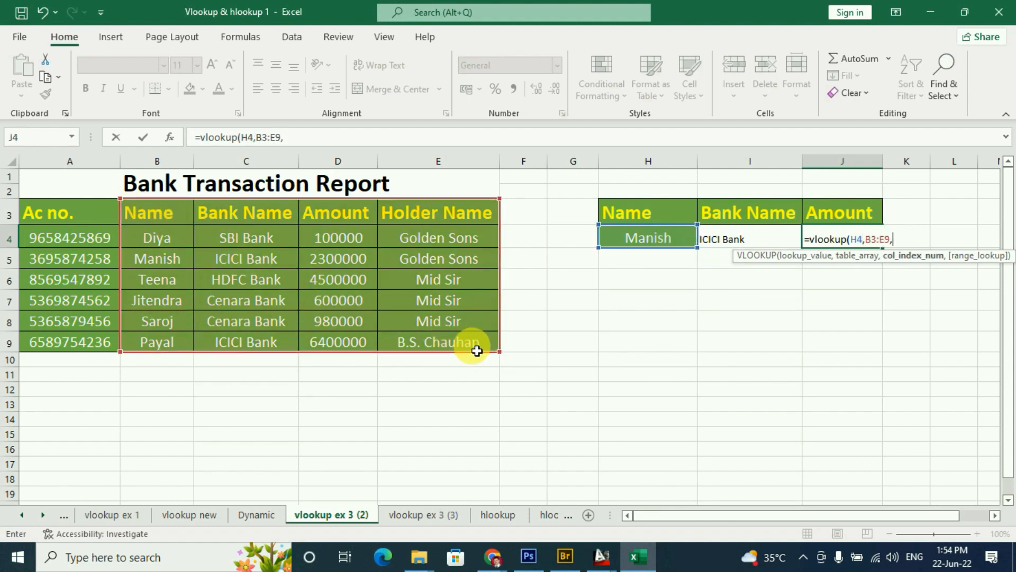
pyautogui.write('3')
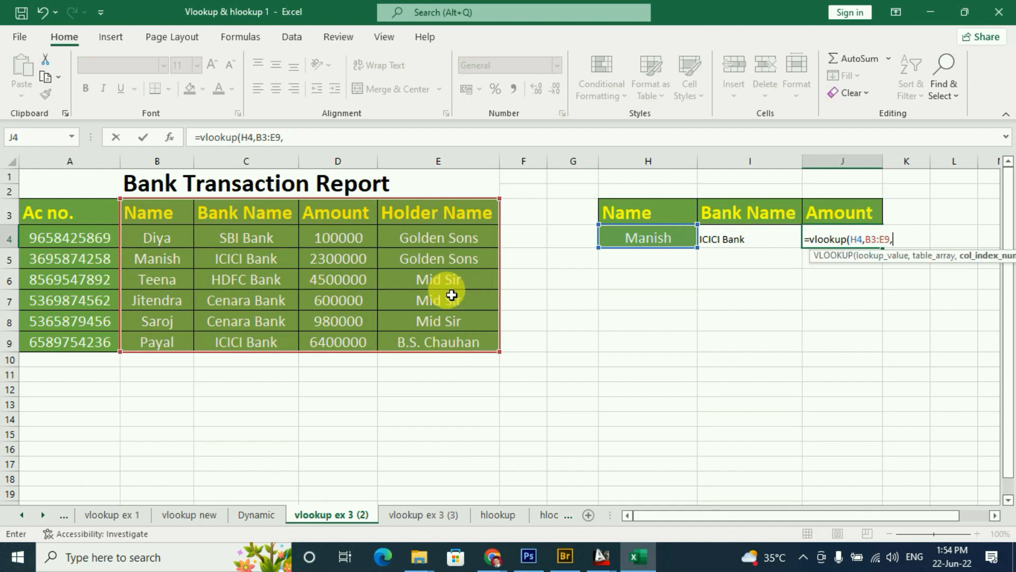
pyautogui.write(',0)')
pyautogui.press('Return')
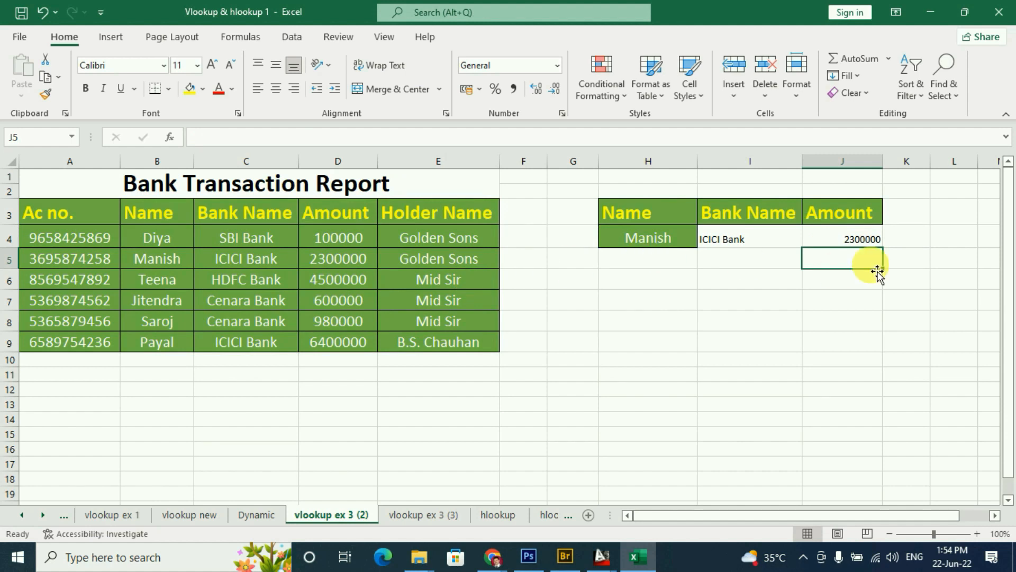
pyautogui.click(863, 242)
pyautogui.click(363, 261)
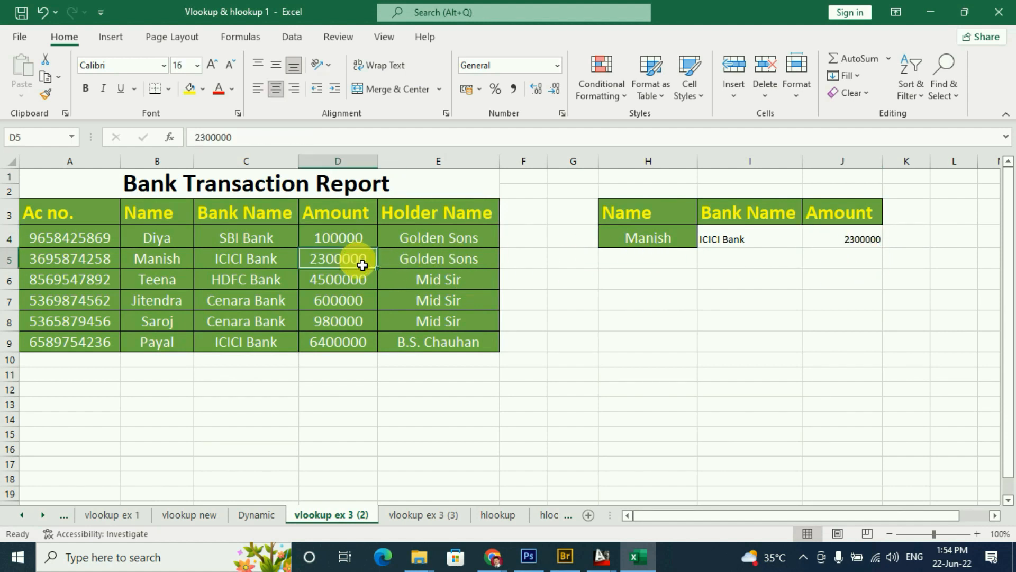
# Compare the lookup results for the name in H4 with the source record in B5:D5
pyautogui.click(838, 248)
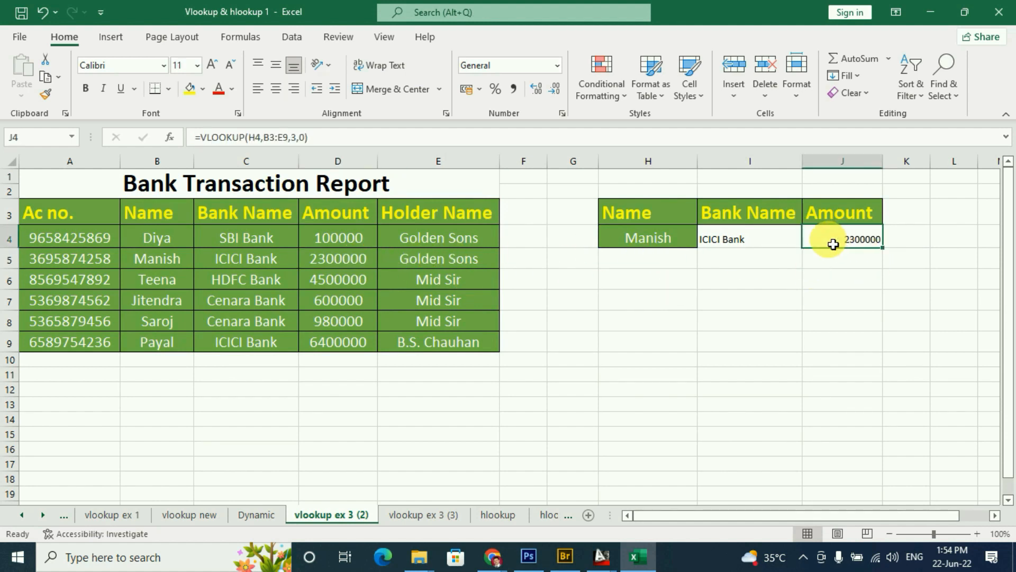
pyautogui.click(151, 262)
pyautogui.click(249, 259)
pyautogui.click(336, 260)
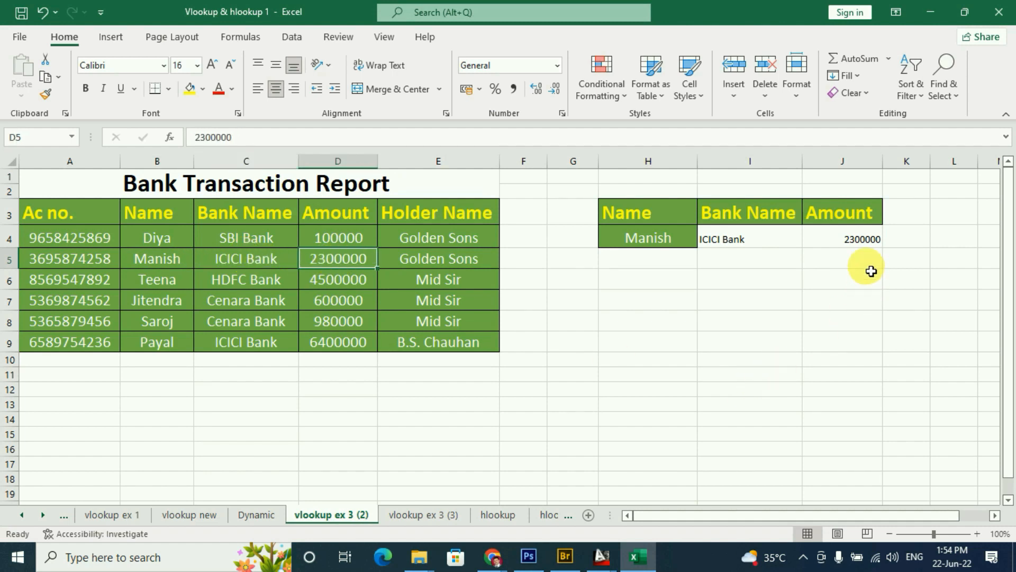
# Format the looked-up amount in J4 with comma thousands separators and no decimal places
pyautogui.click(858, 236)
pyautogui.click(514, 90)
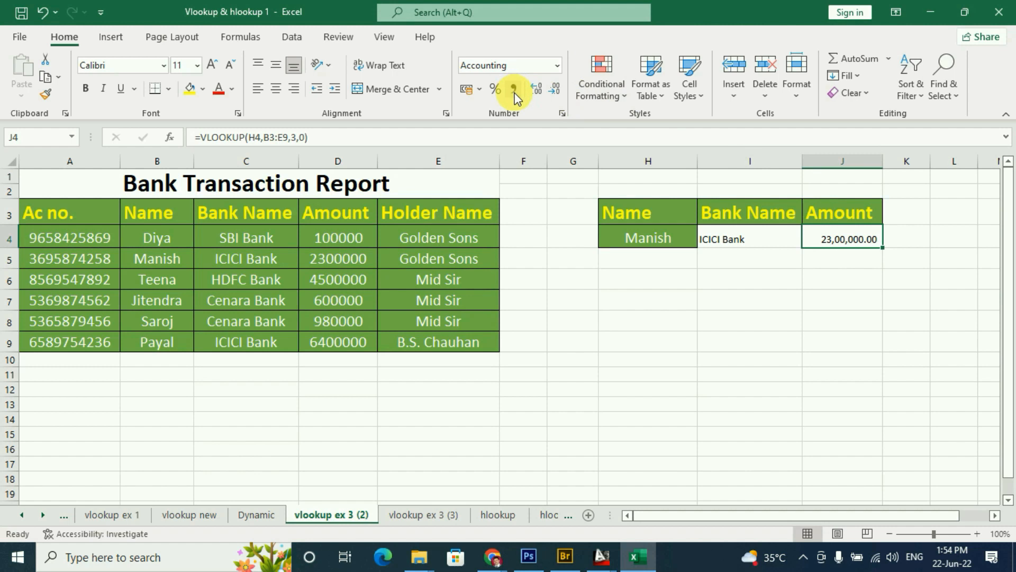
pyautogui.click(555, 91)
pyautogui.click(556, 91)
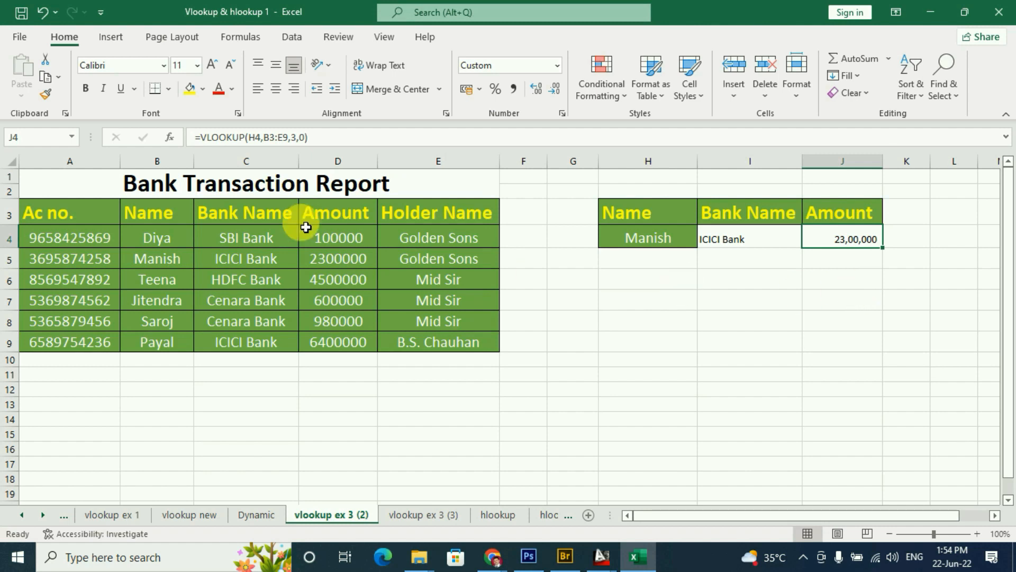
# Copy the Ac no. header from A3 to H6 to start a second lookup table
pyautogui.click(82, 212)
pyautogui.hotkey('ctrl', 'c')
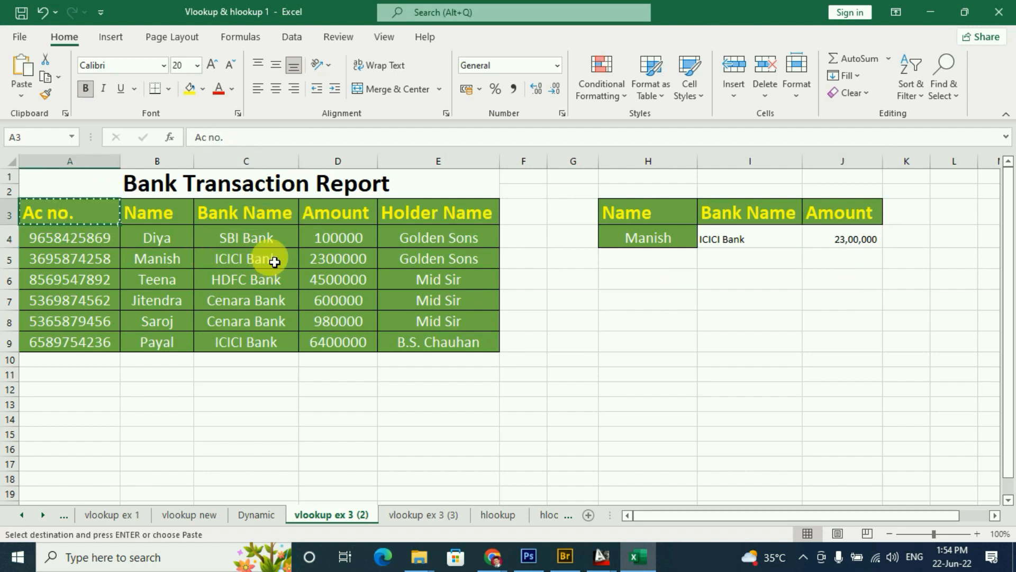
pyautogui.click(675, 291)
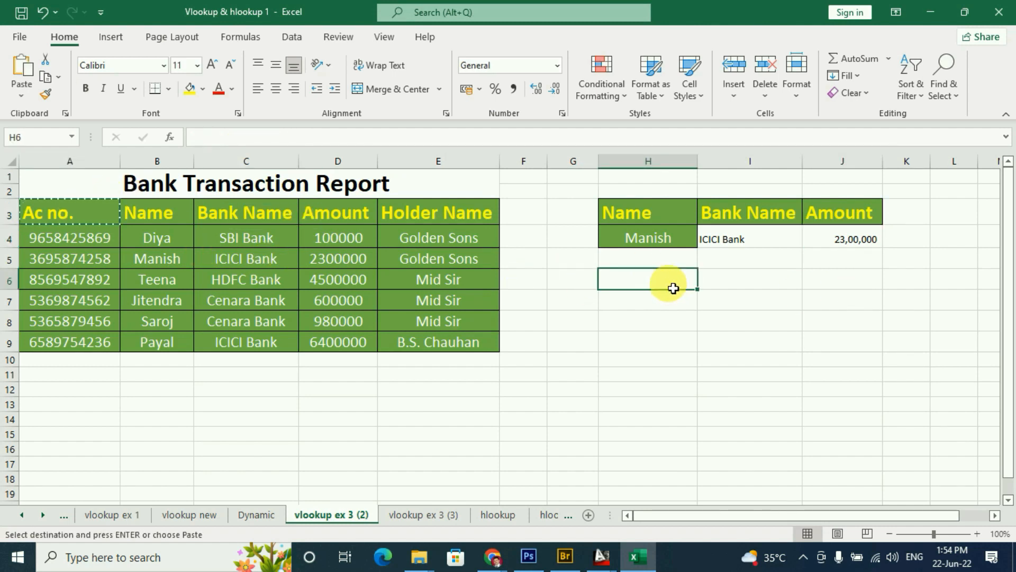
pyautogui.hotkey('ctrl', 'v')
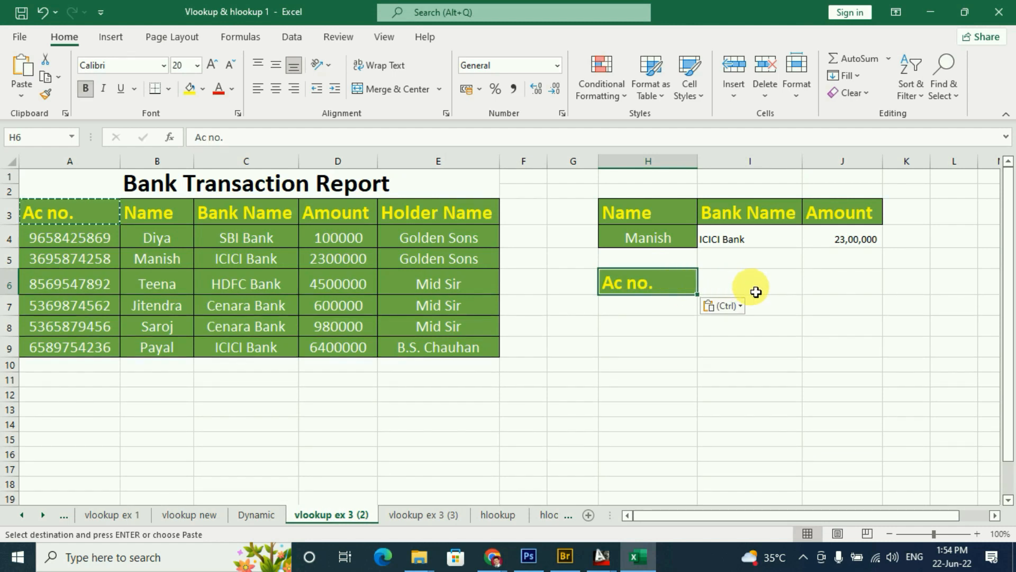
# Copy the Holder Name header from E3 to I6 and fit column I to its header
pyautogui.click(756, 290)
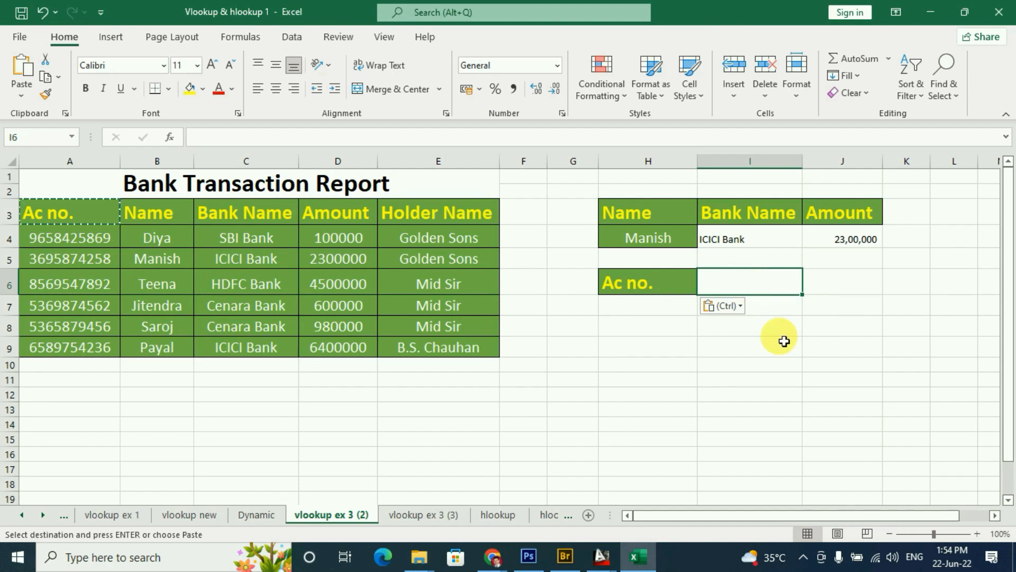
pyautogui.click(495, 230)
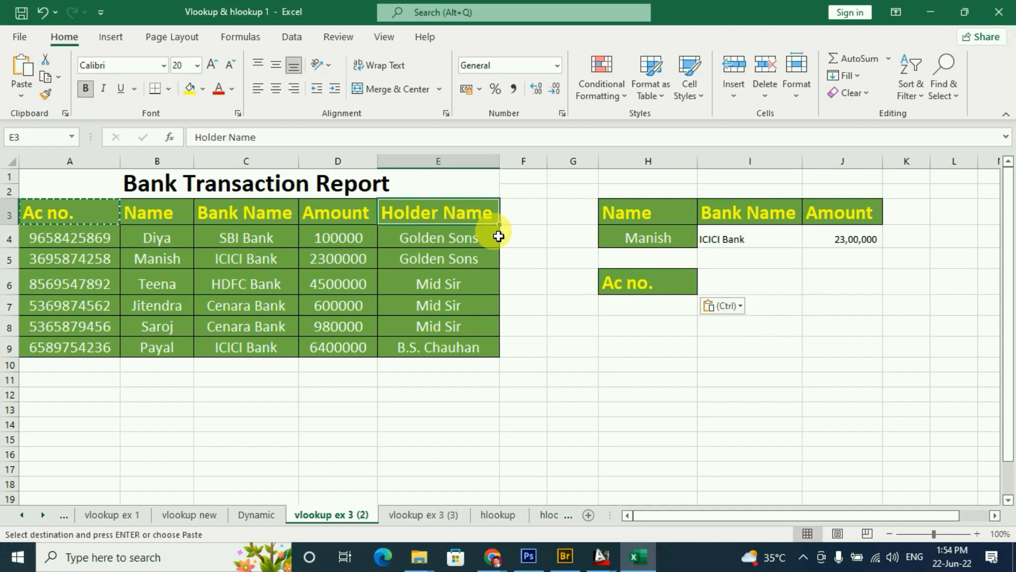
pyautogui.hotkey('ctrl', 'c')
pyautogui.click(774, 285)
pyautogui.hotkey('ctrl', 'v')
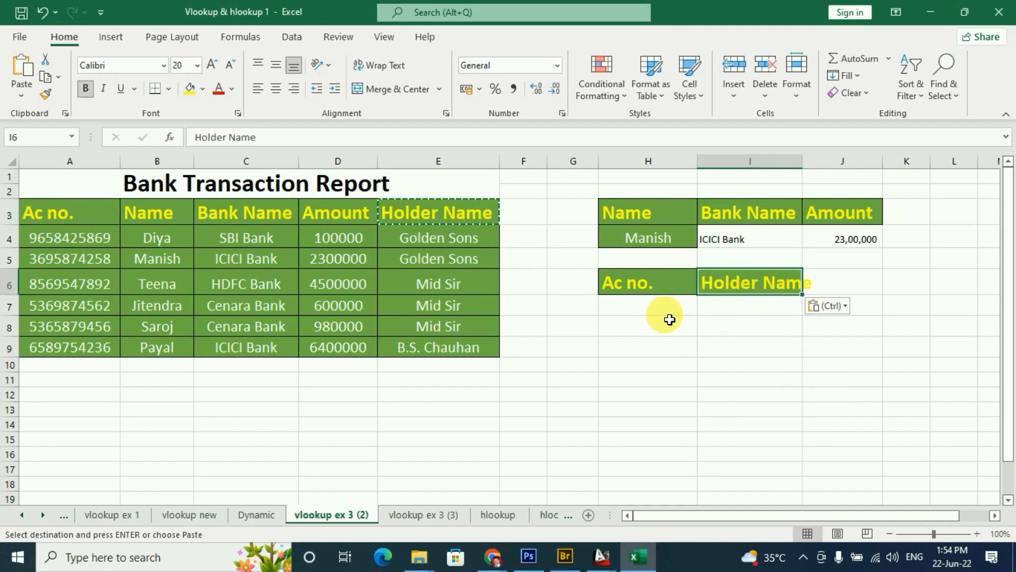
pyautogui.doubleClick(803, 161)
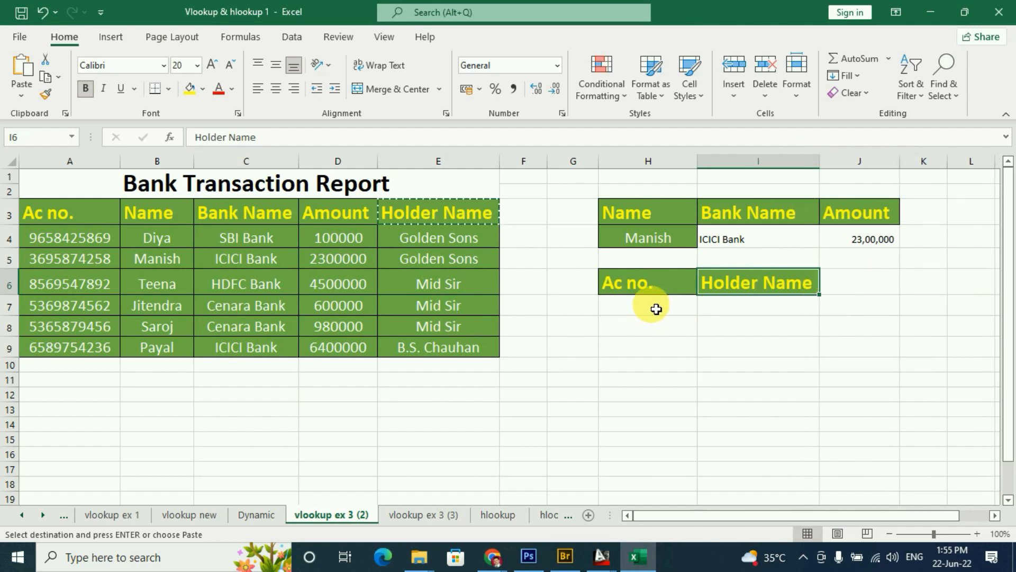
# Enter =VLOOKUP(H7,A3:E9,5,0) in I7 to look up the holder name by exact account number match
pyautogui.click(788, 310)
pyautogui.write('=vlo')
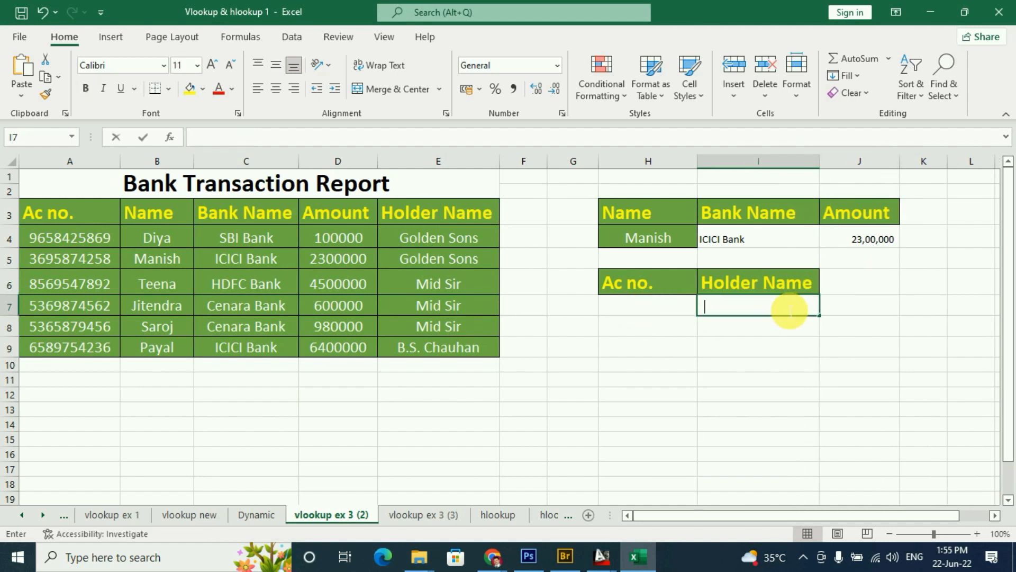
pyautogui.write('okup(')
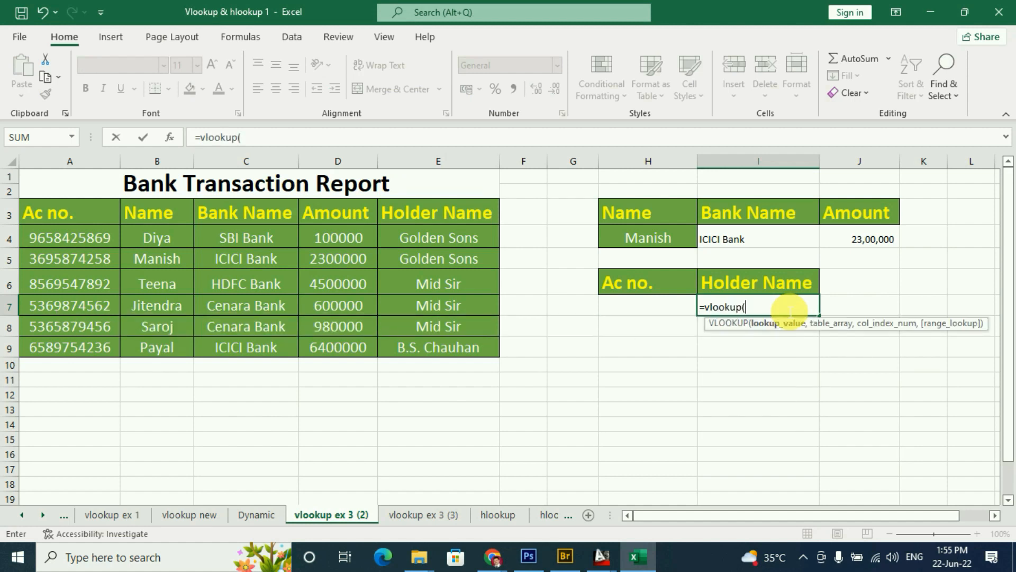
pyautogui.click(624, 311)
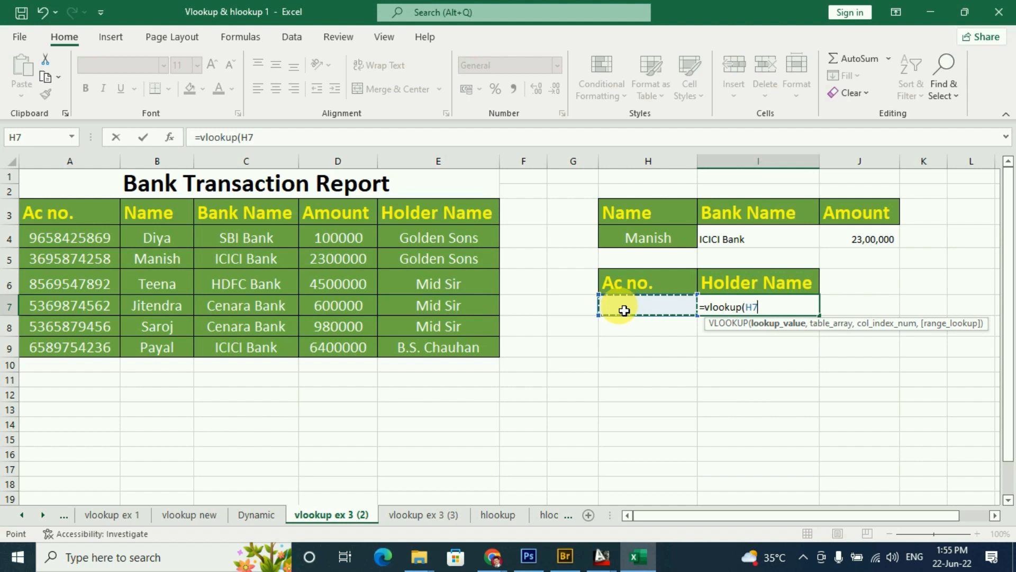
pyautogui.write(',,')
pyautogui.press('BackSpace')
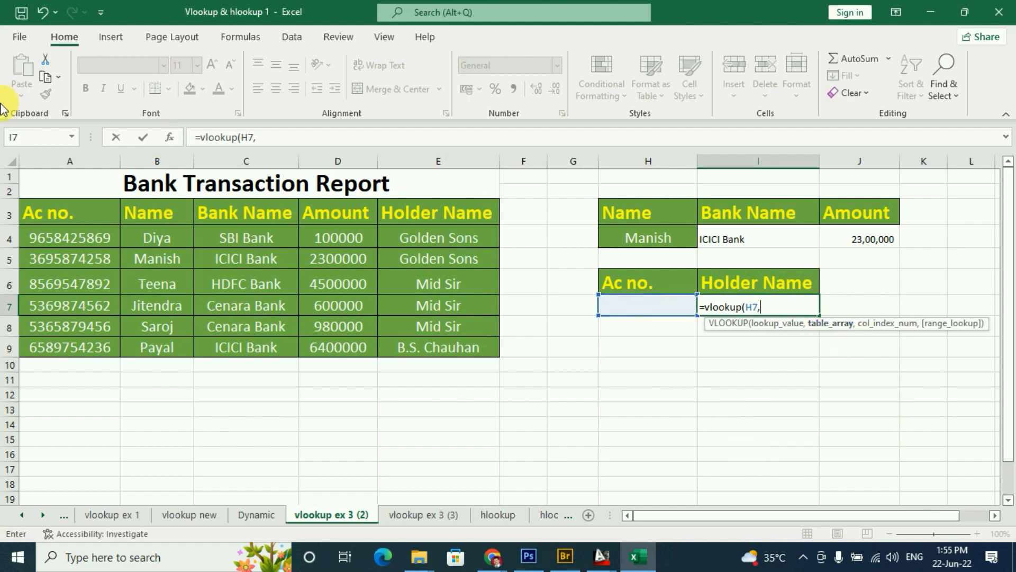
pyautogui.moveTo(50, 212); pyautogui.dragTo(487, 352)
pyautogui.write(',')
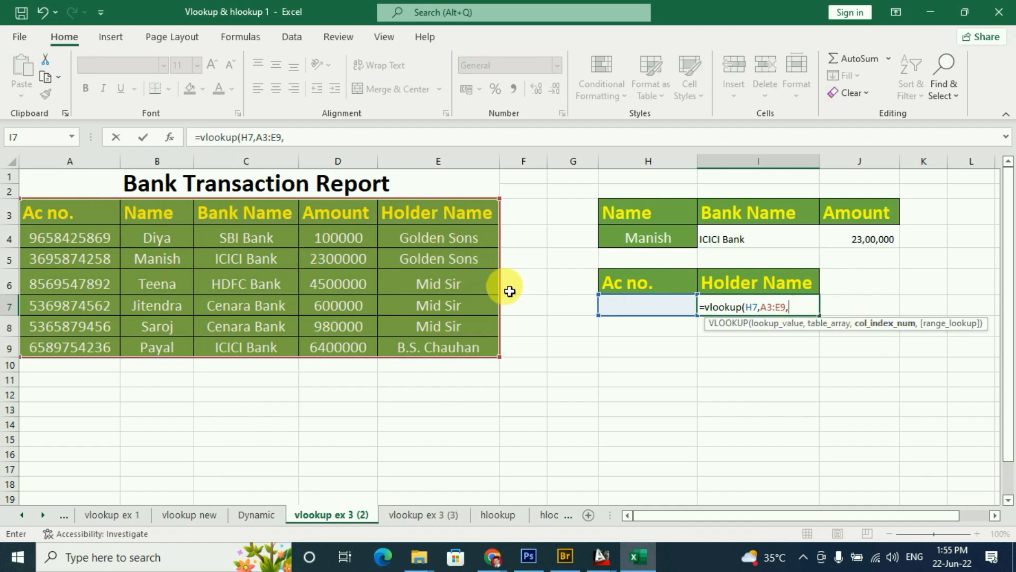
pyautogui.write('5,')
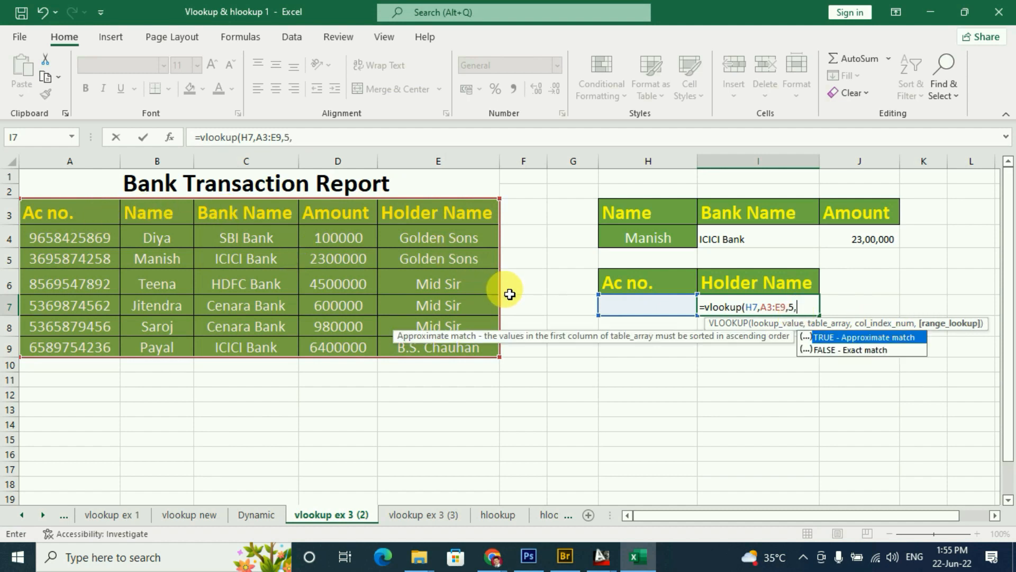
pyautogui.write('0)')
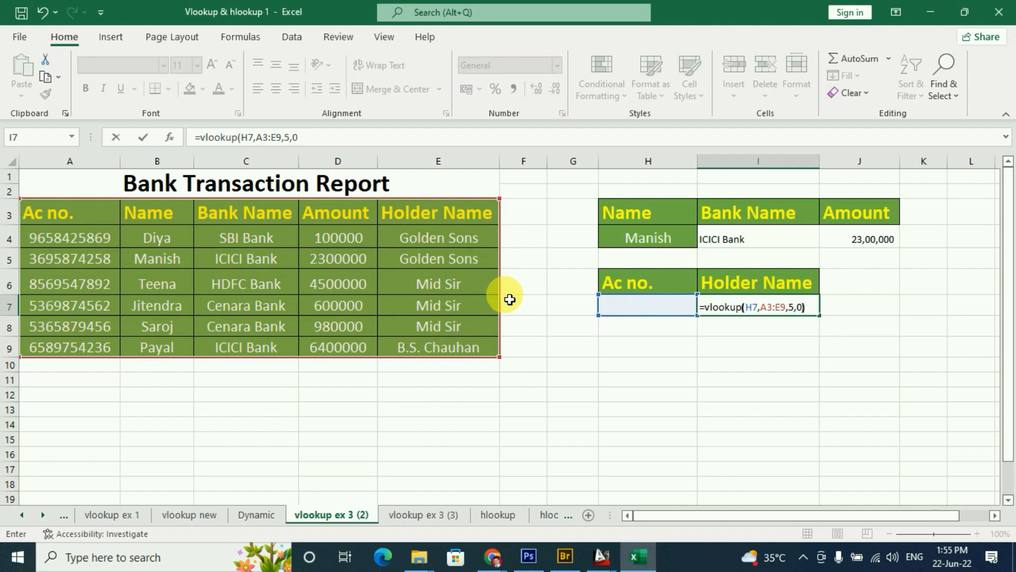
pyautogui.press('Return')
pyautogui.click(761, 304)
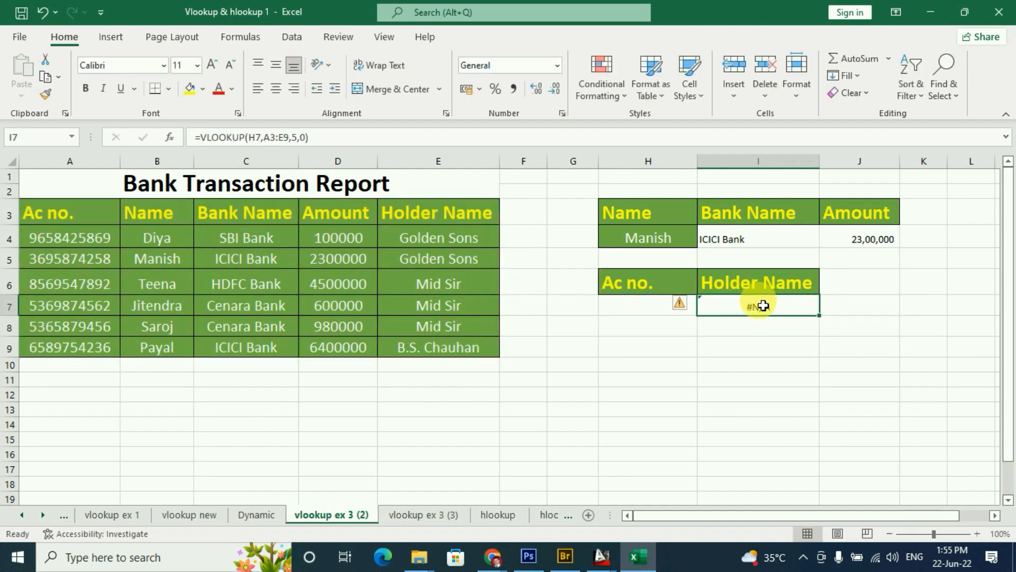
# Copy the account number from A5 into H7 as the lookup value
pyautogui.click(39, 256)
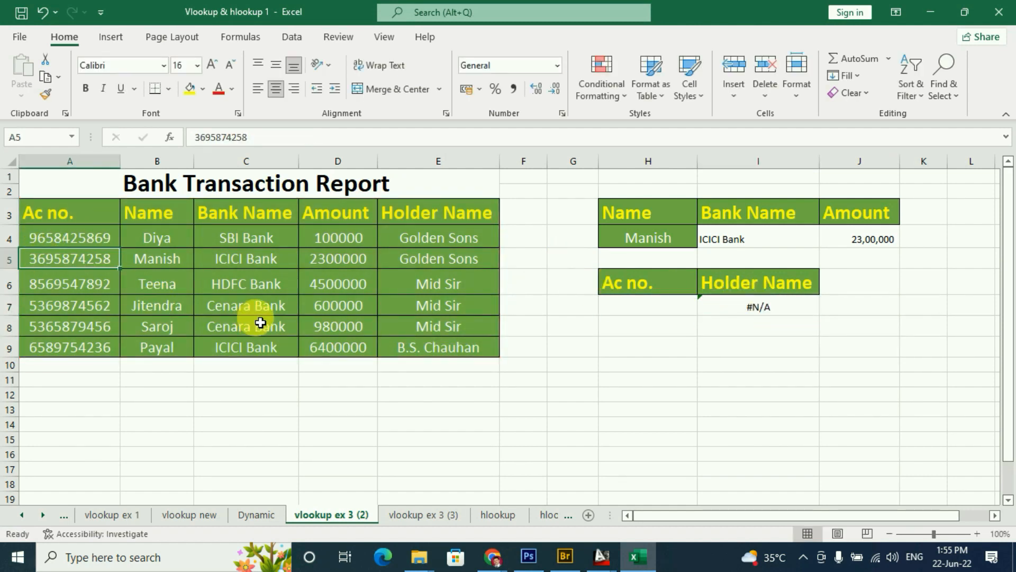
pyautogui.hotkey('ctrl', 'c')
pyautogui.click(650, 311)
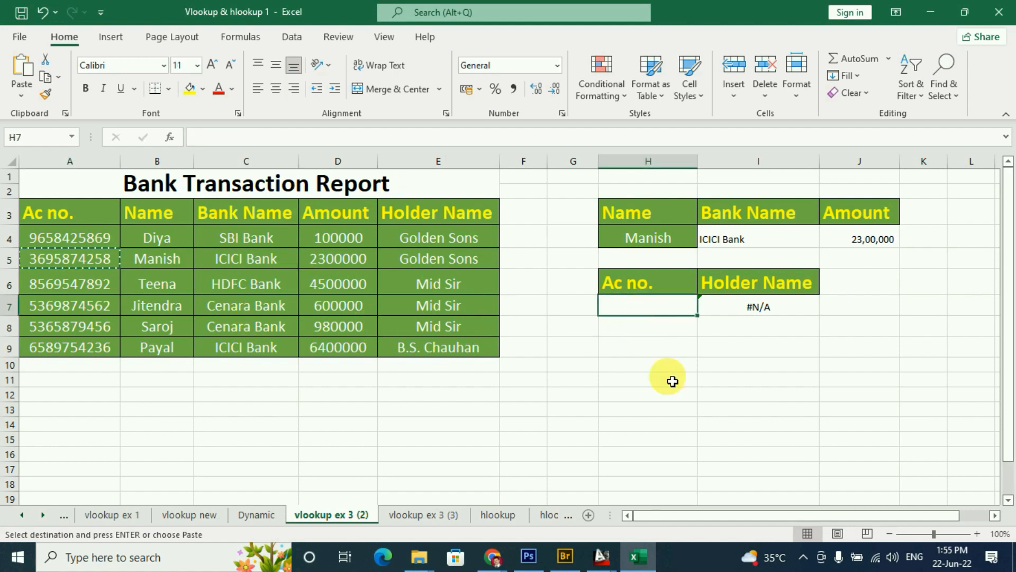
pyautogui.hotkey('ctrl', 'v')
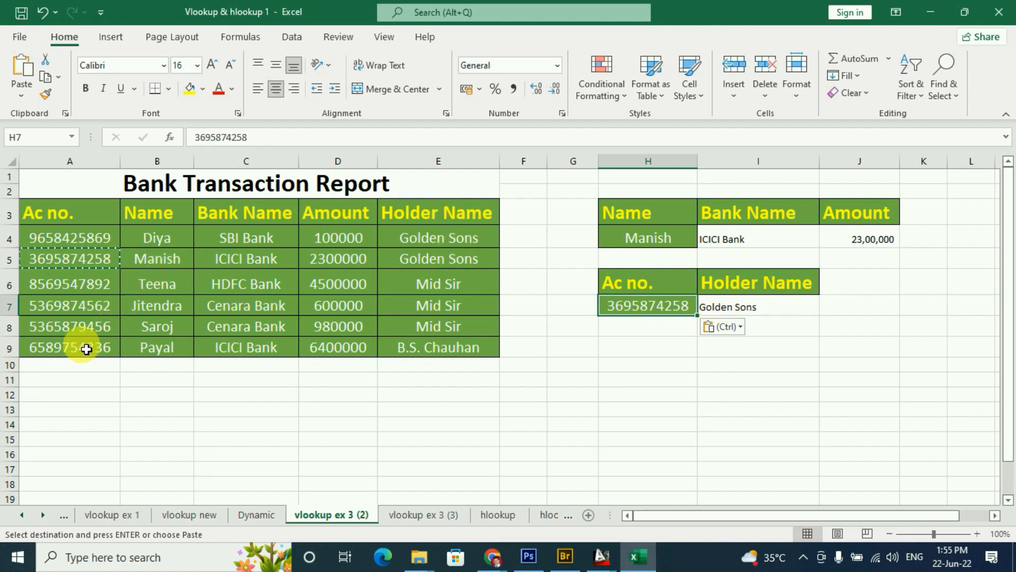
# Replace the lookup value in H7 with the account number from A8 and check the holder name result in I7
pyautogui.click(85, 326)
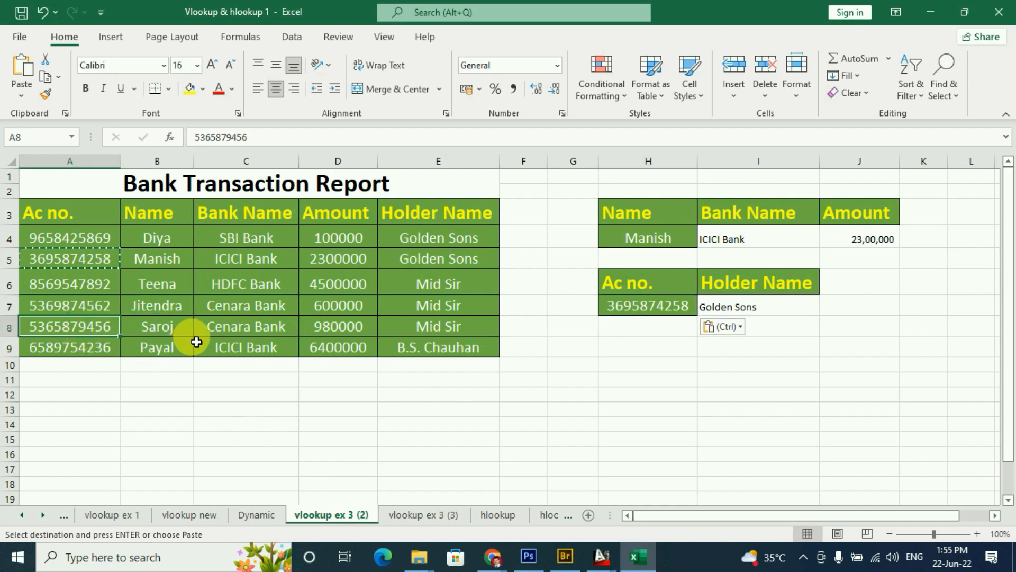
pyautogui.hotkey('ctrl', 'c')
pyautogui.click(642, 317)
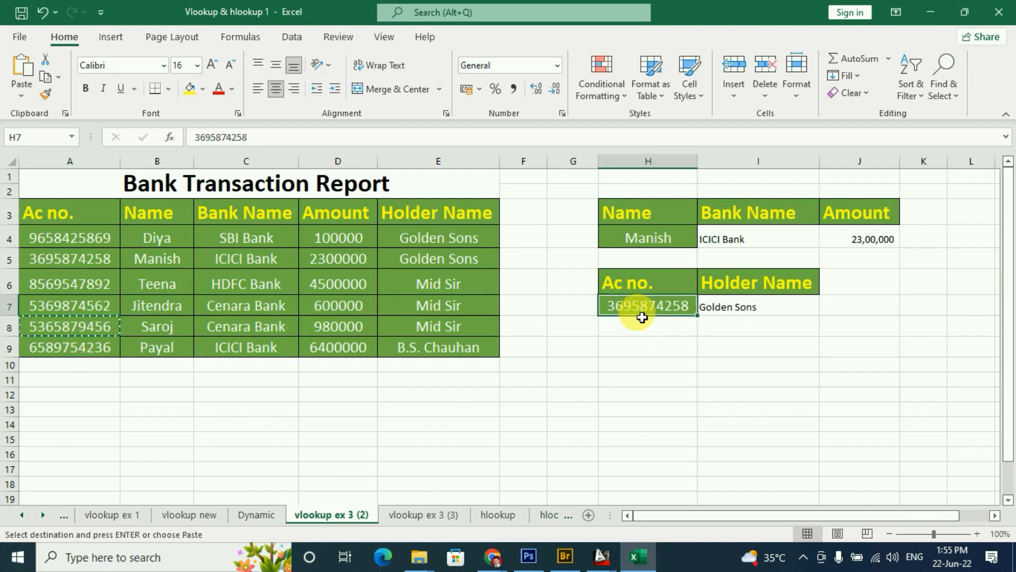
pyautogui.hotkey('ctrl', 'v')
pyautogui.click(739, 310)
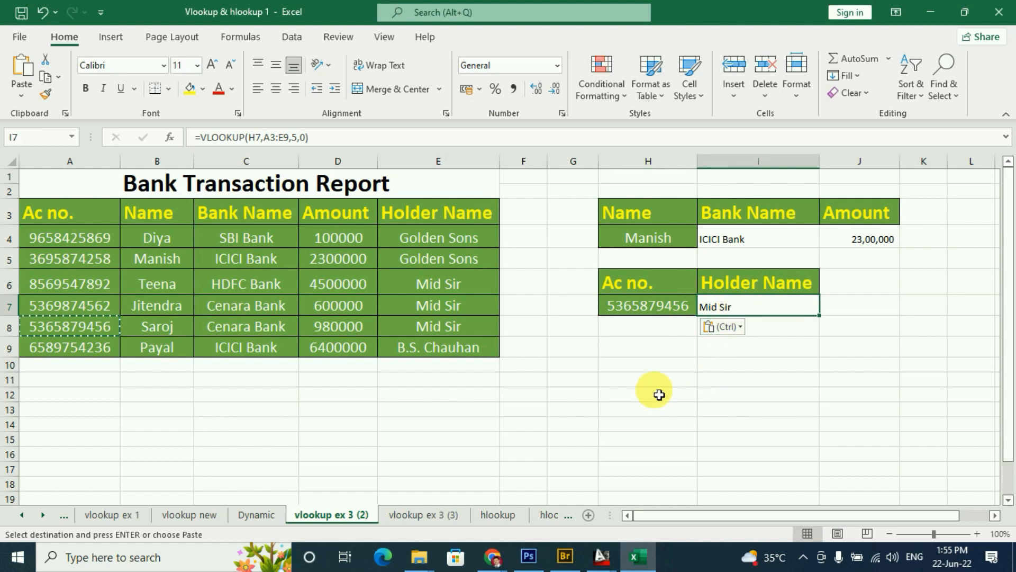